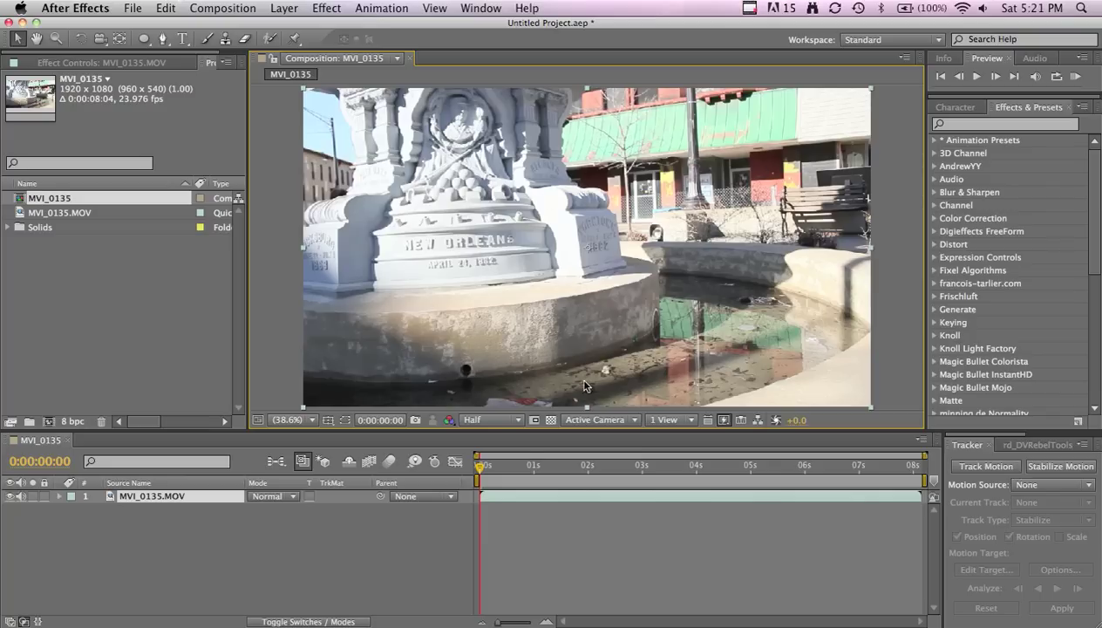
Scrub the footage and inspect the statue and NEW ORLEANS plinth, then fit the frame in view.
drag(486, 469, 601, 487)
key(Home)
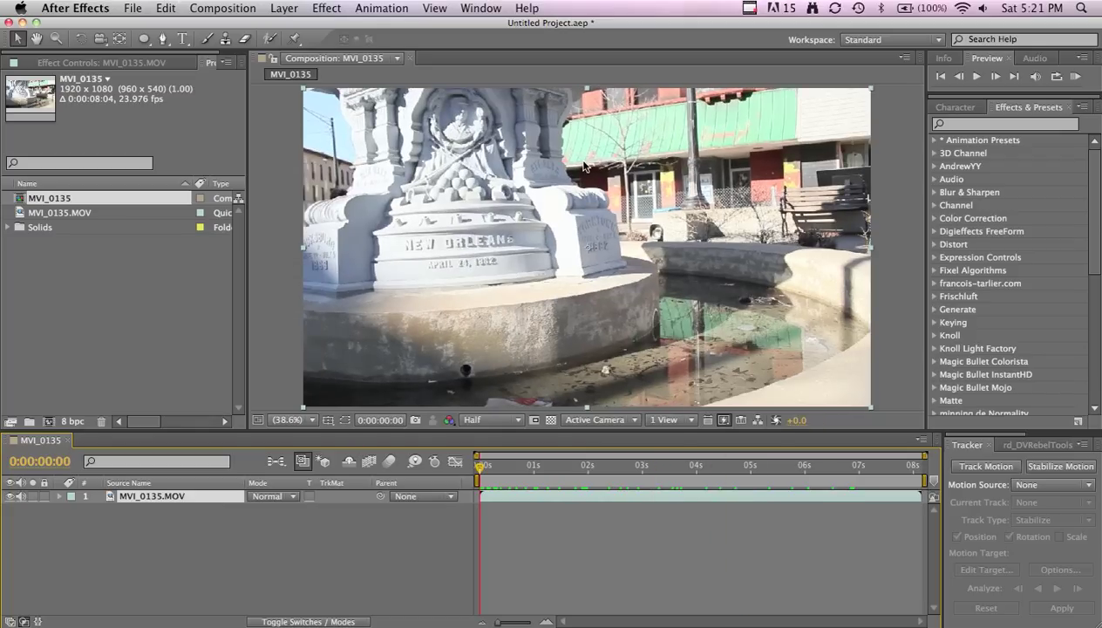
key(slash)
drag(621, 194, 658, 73)
drag(632, 277, 757, 45)
scroll(670, 148, down, 2)
drag(670, 147, 673, 244)
scroll(633, 288, up, 4)
scroll(631, 288, down, 2)
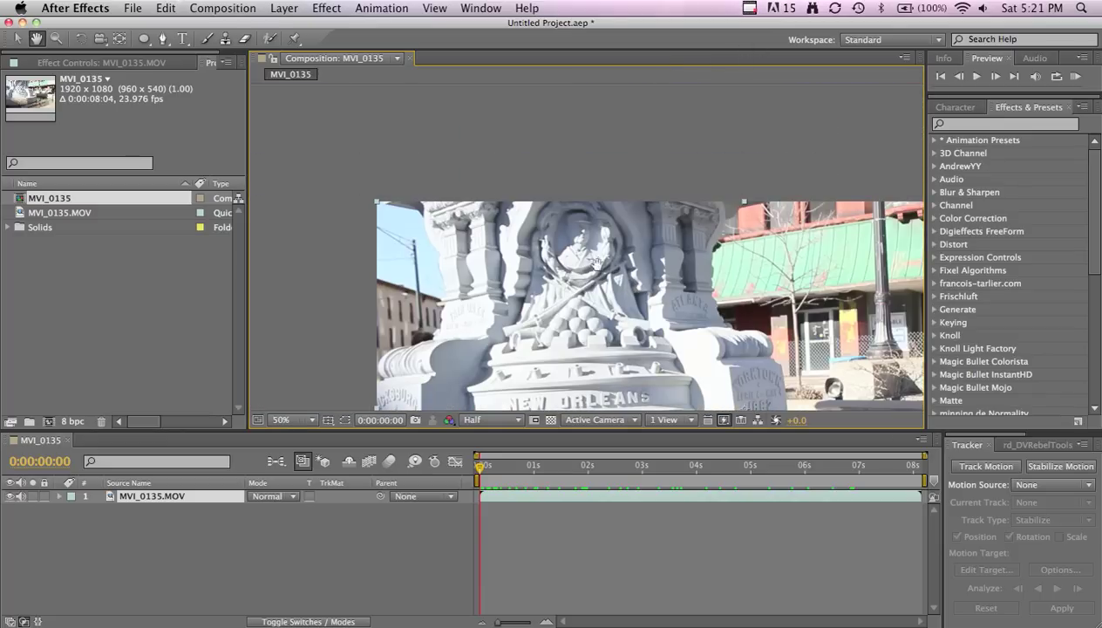
scroll(574, 262, down, 5)
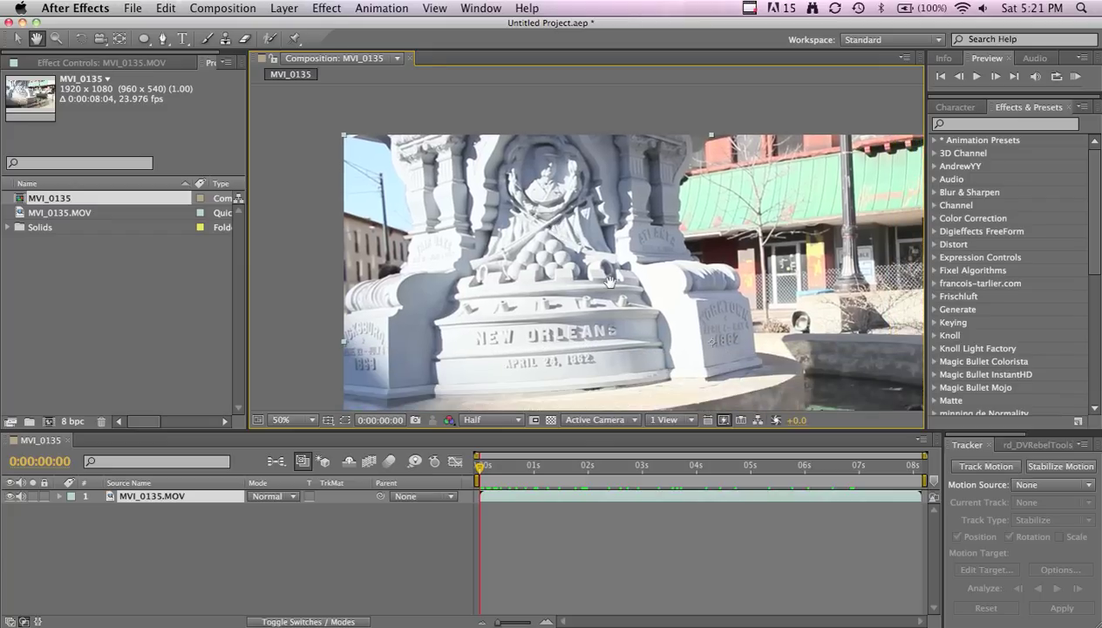
scroll(595, 269, down, 1)
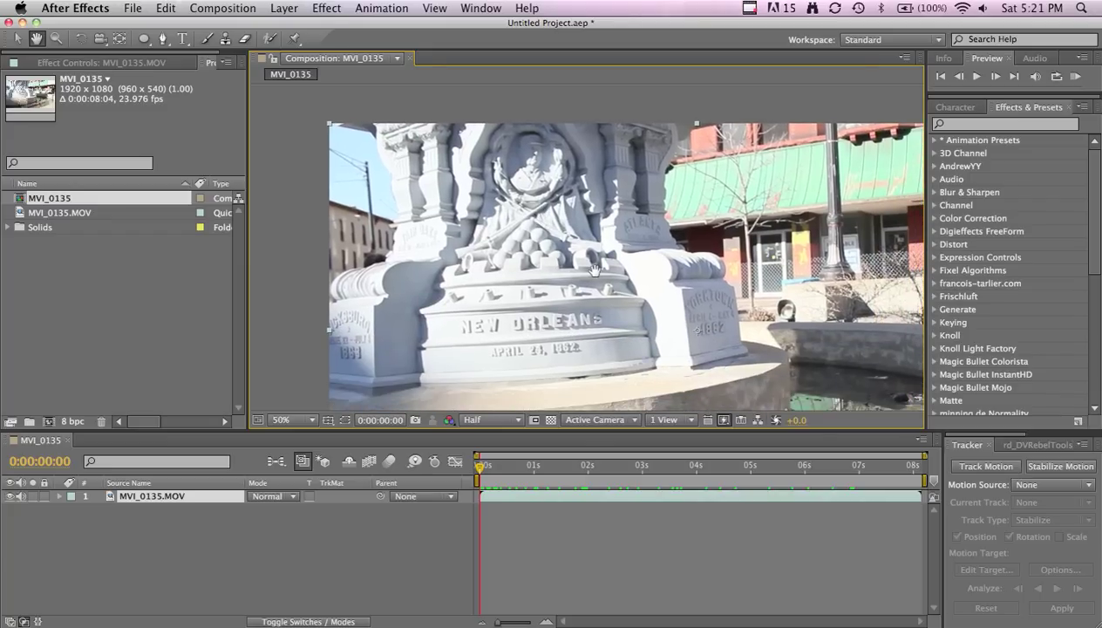
drag(594, 270, 556, 229)
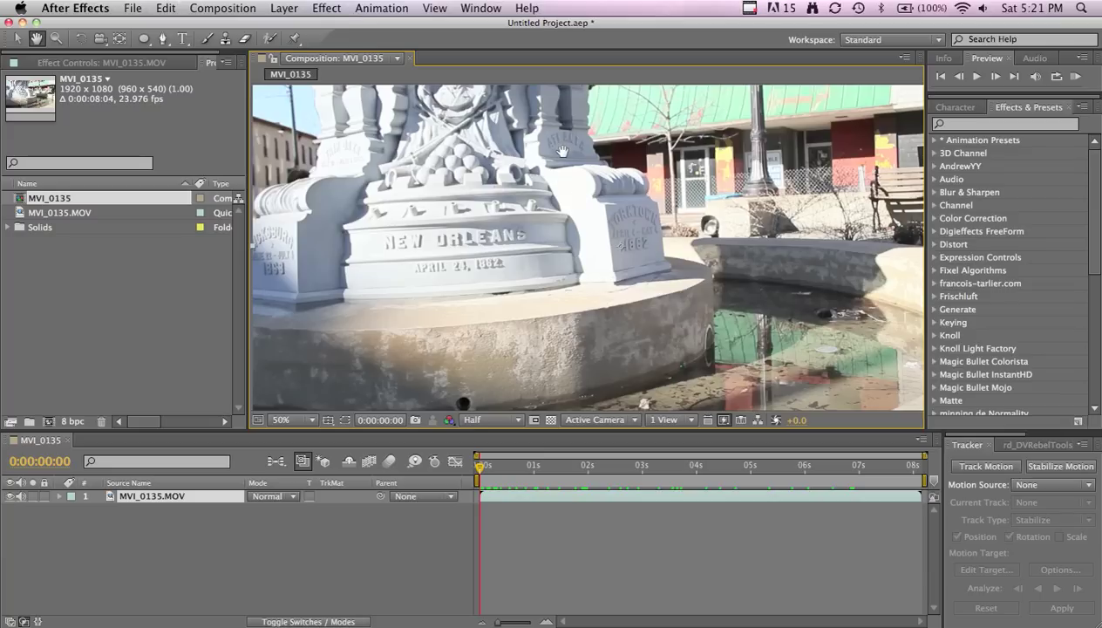
key(comma)
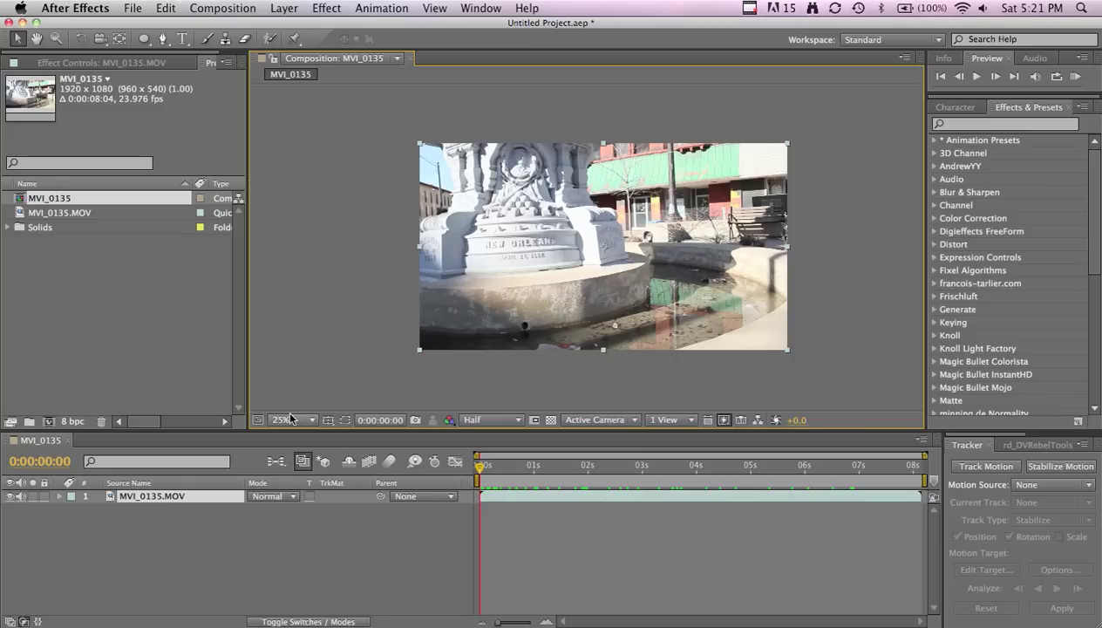
click(285, 420)
click(294, 413)
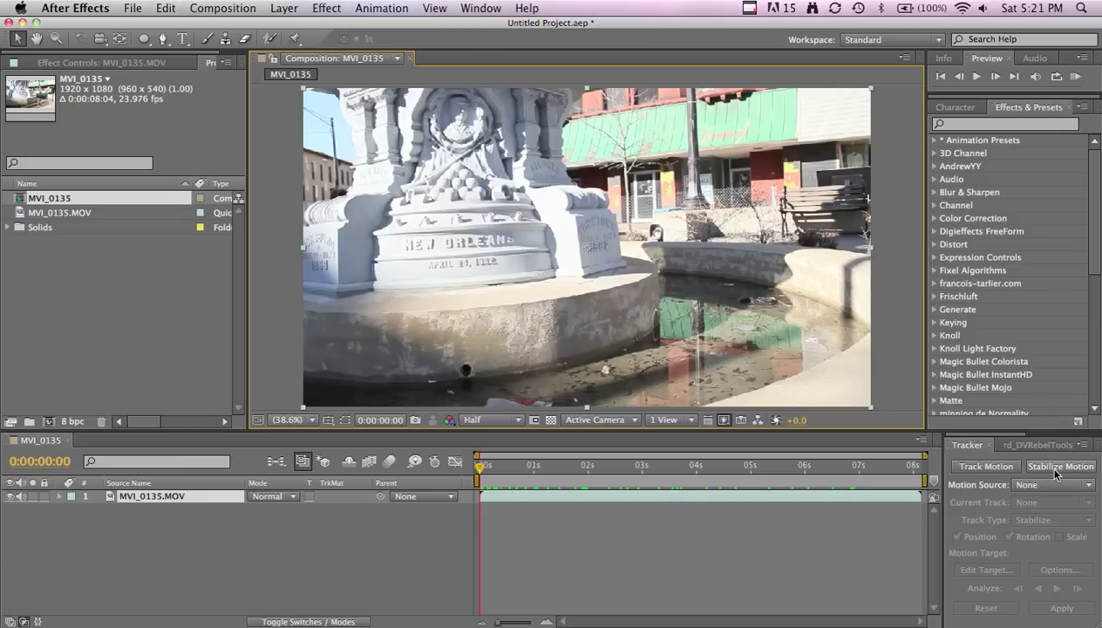
Start a Stabilize Motion track with Rotation enabled and place Track Point 1 on the step edge.
click(1044, 467)
click(1010, 537)
scroll(570, 252, up, 4)
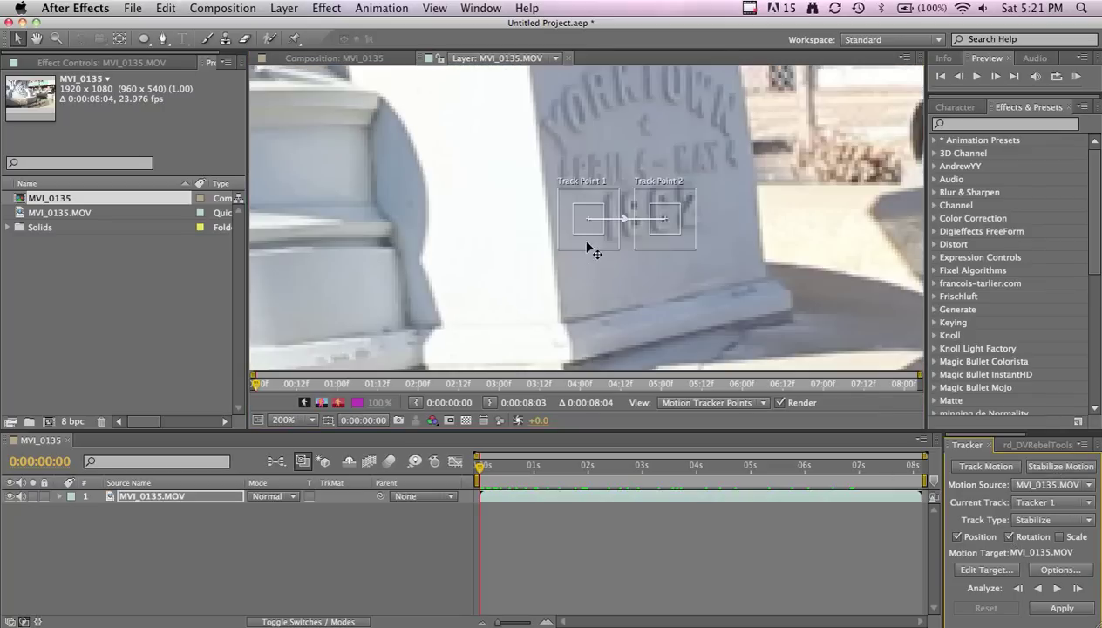
drag(549, 260, 423, 294)
key(super+z)
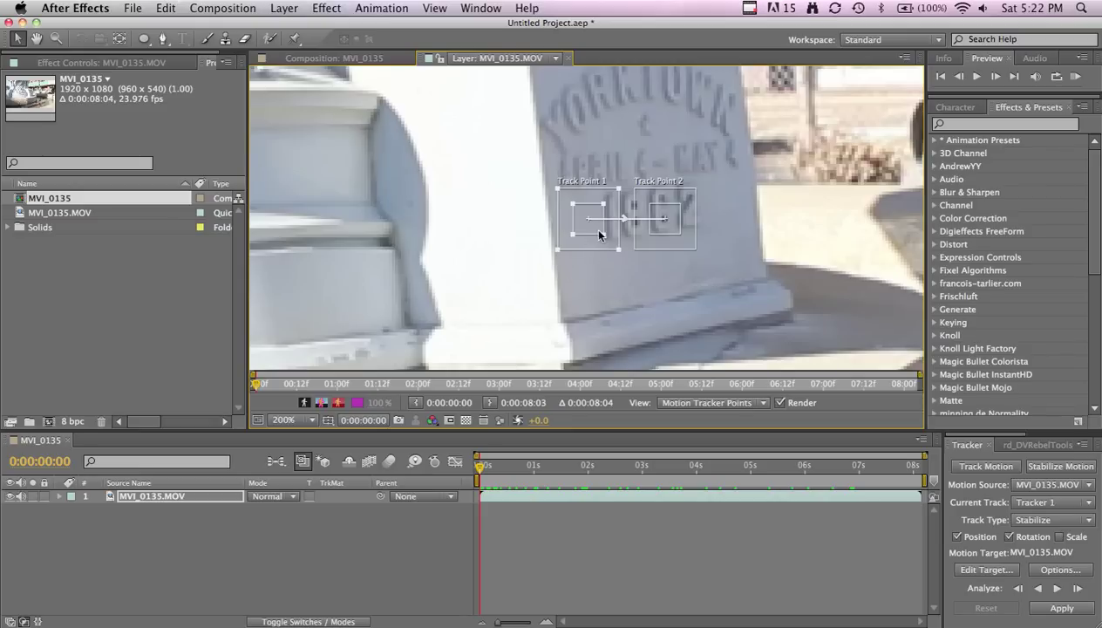
drag(601, 234, 657, 295)
drag(620, 246, 349, 288)
Size Track Point 2 around the 1882 date, move Track Point 1 lower-left, and analyse forward.
drag(681, 237, 587, 301)
key(comma)
drag(629, 339, 600, 320)
key(h)
drag(522, 307, 837, 227)
key(comma)
key(comma)
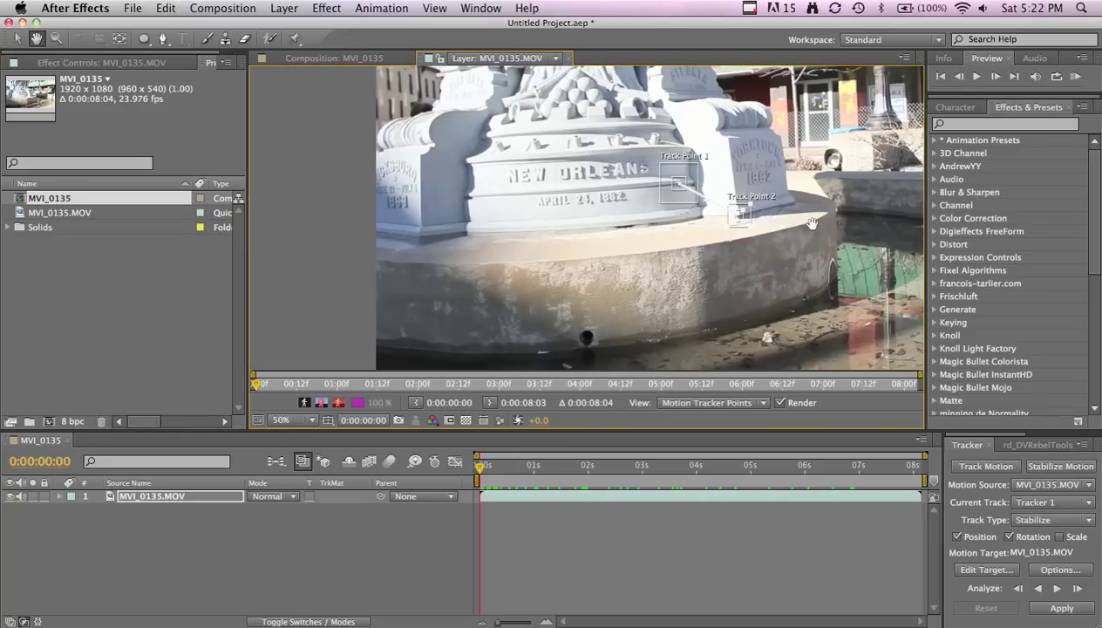
key(v)
drag(681, 206, 471, 241)
key(comma)
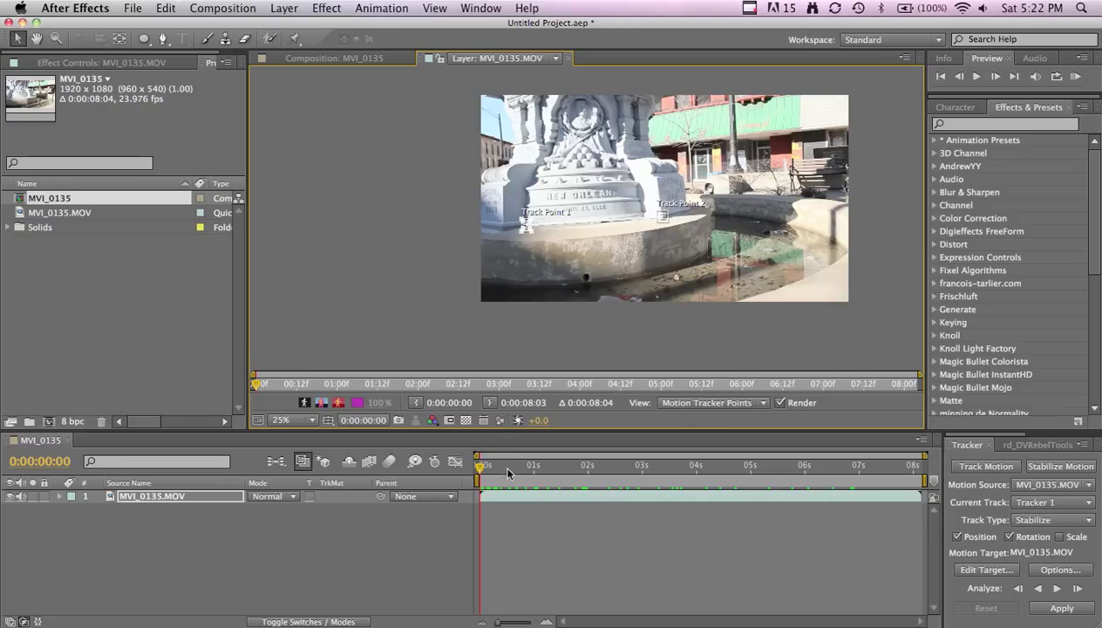
click(1057, 590)
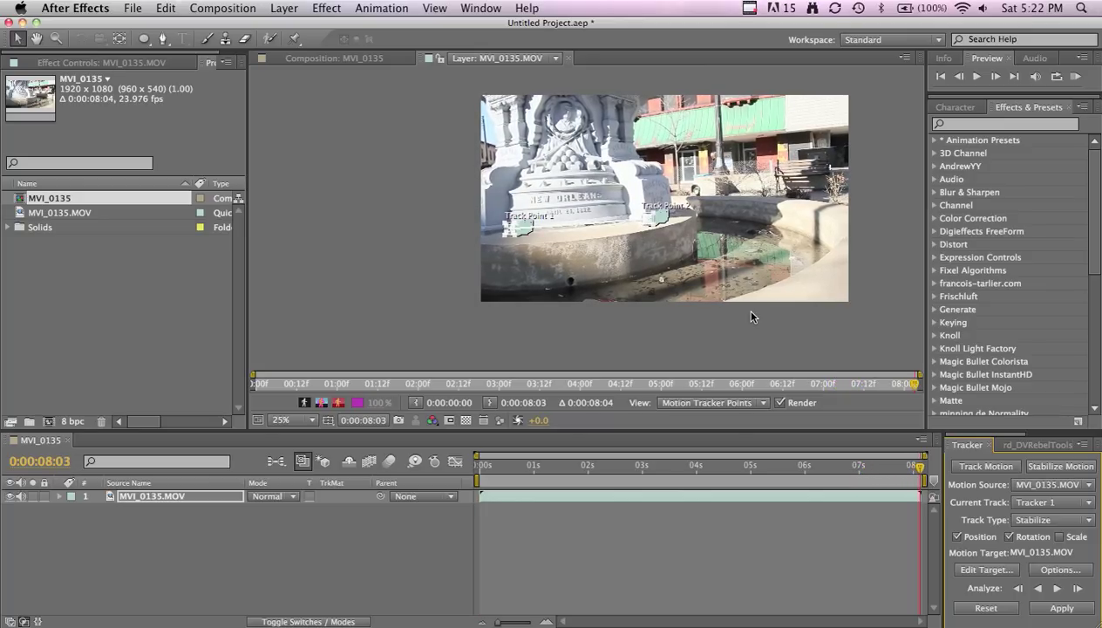
Apply the two-point stabilization to MVI_0135.MOV, accepting the default apply options.
key(period)
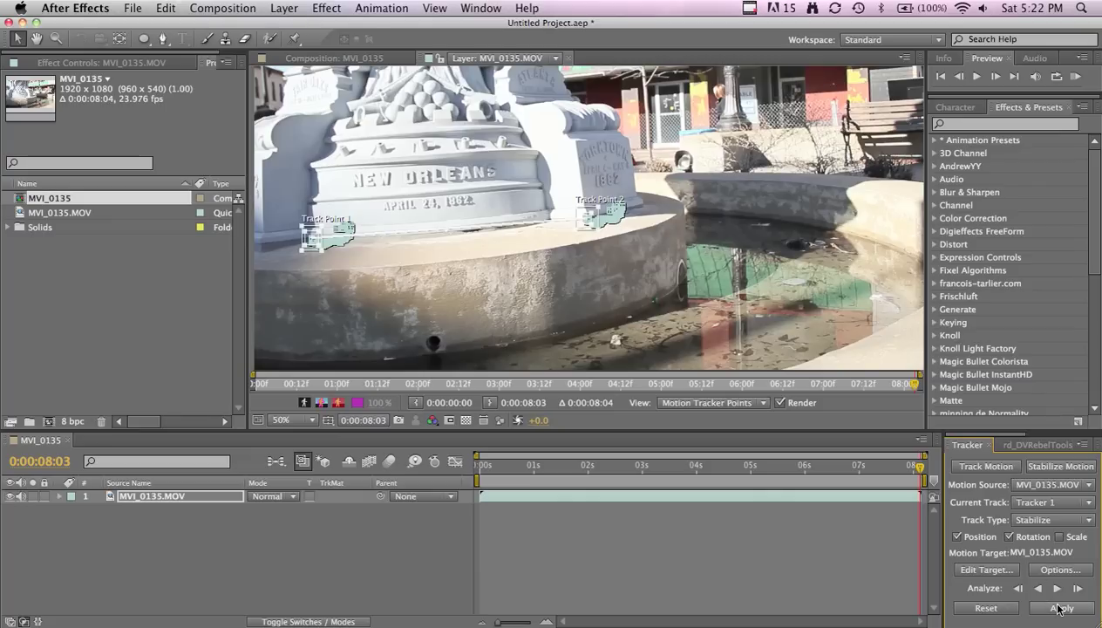
click(1061, 608)
key(Return)
Play and scrub the stabilized clip, then collapse the tracker properties.
key(space)
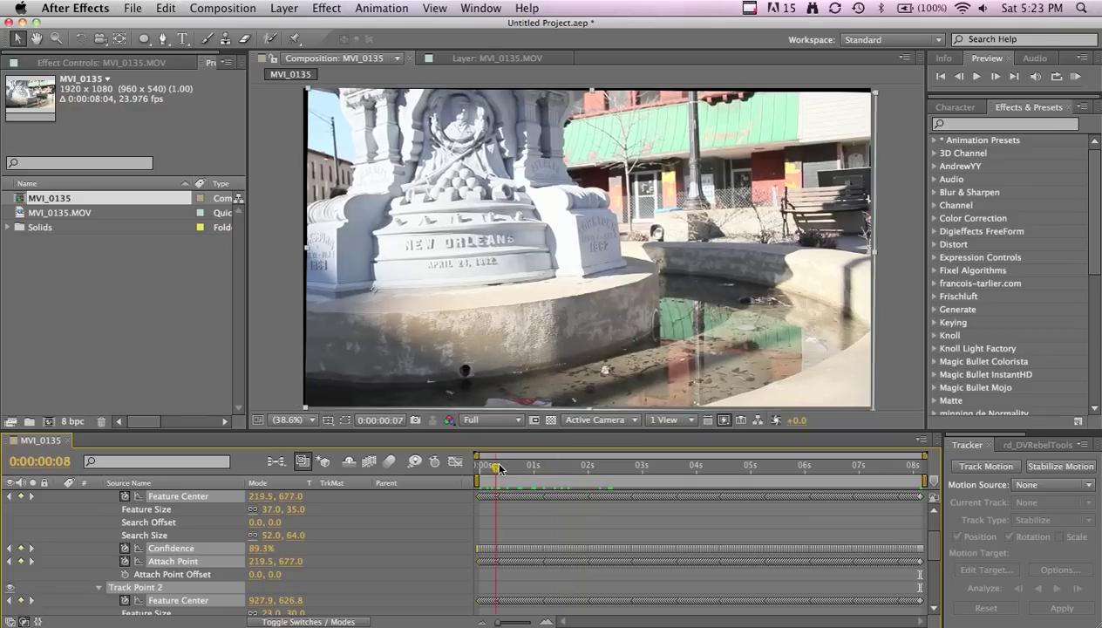
drag(555, 474, 815, 499)
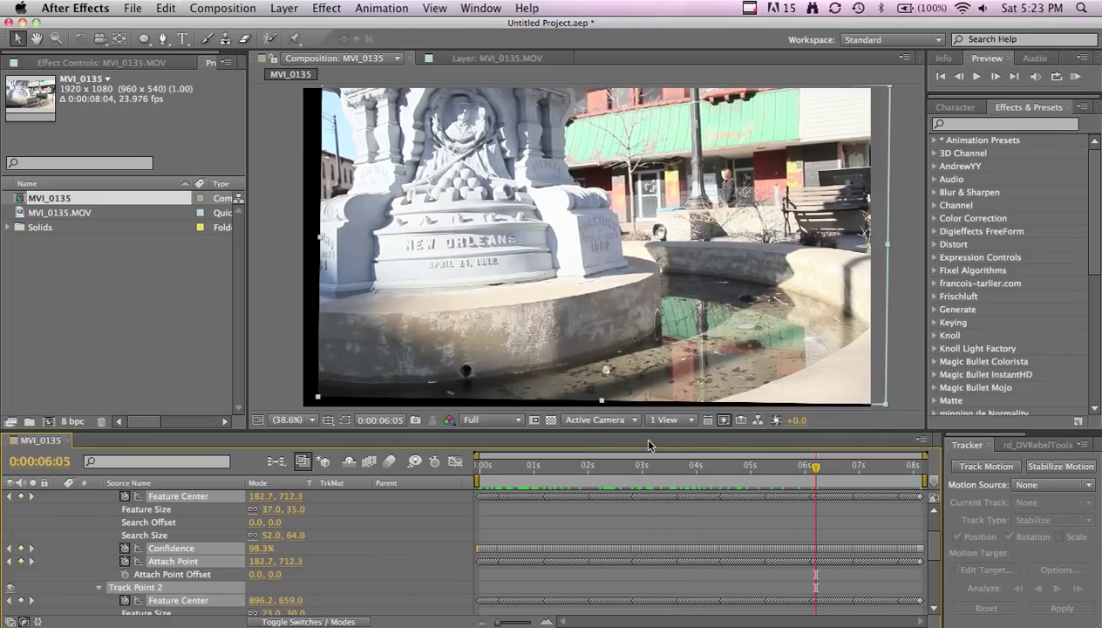
drag(654, 471, 414, 474)
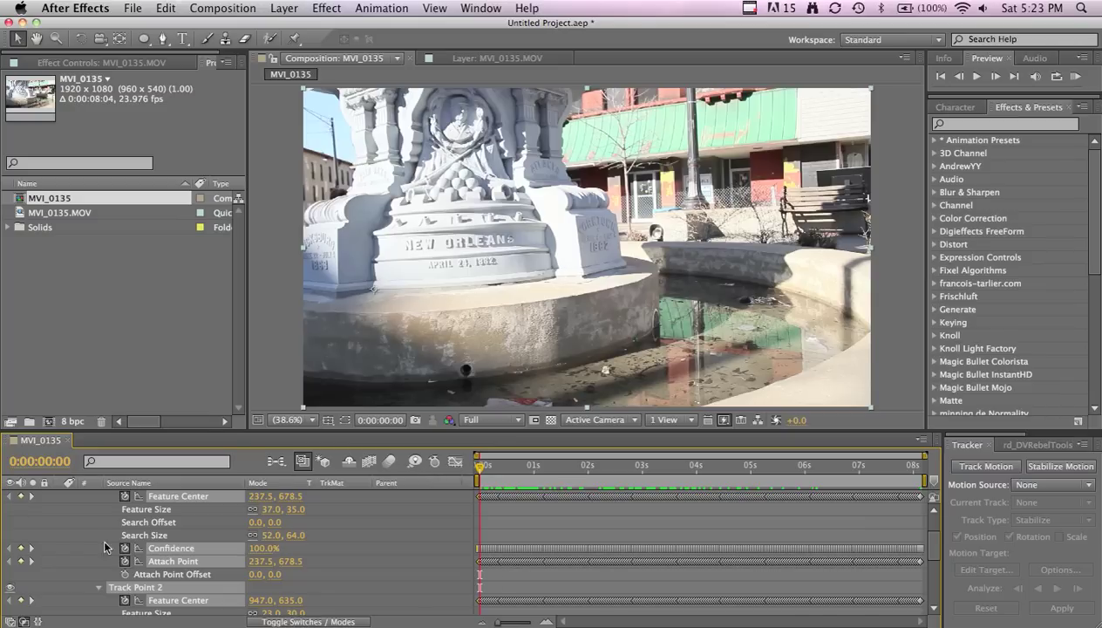
scroll(104, 547, up, 3)
click(58, 497)
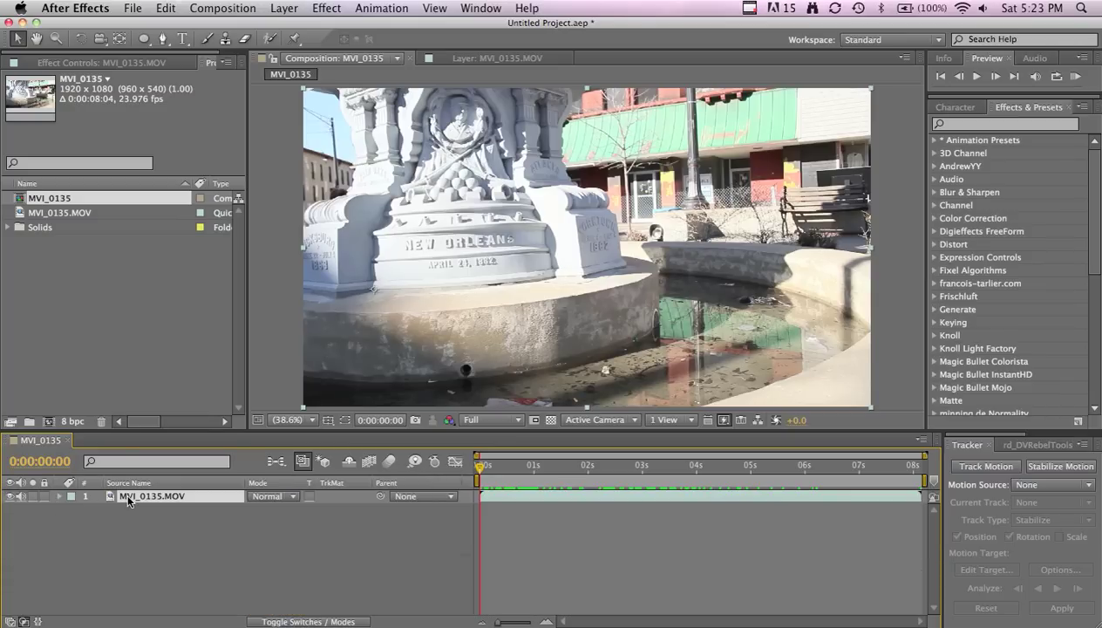
Pre-compose the footage layer into MVI_0135.MOV Comp 1 via the Layer menu.
key(super+shift+c)
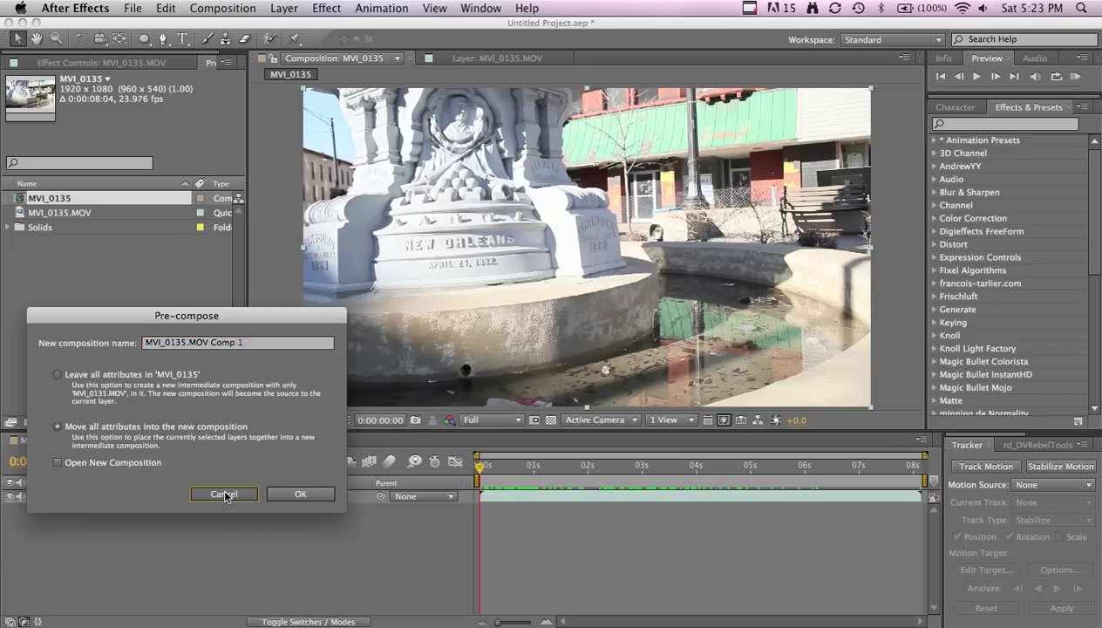
click(225, 494)
click(284, 8)
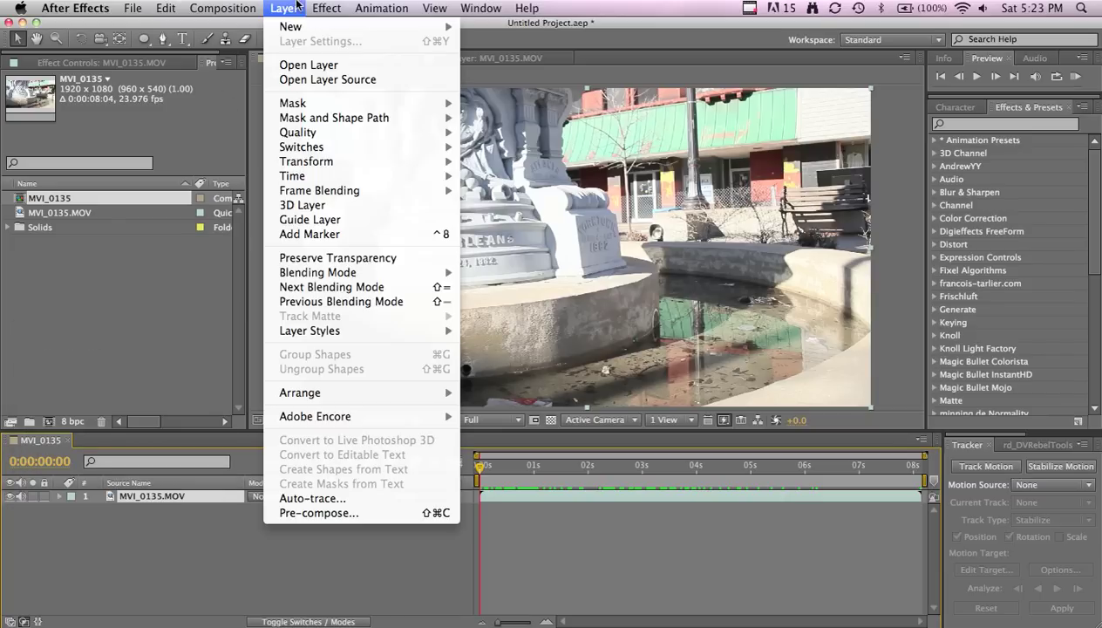
click(347, 512)
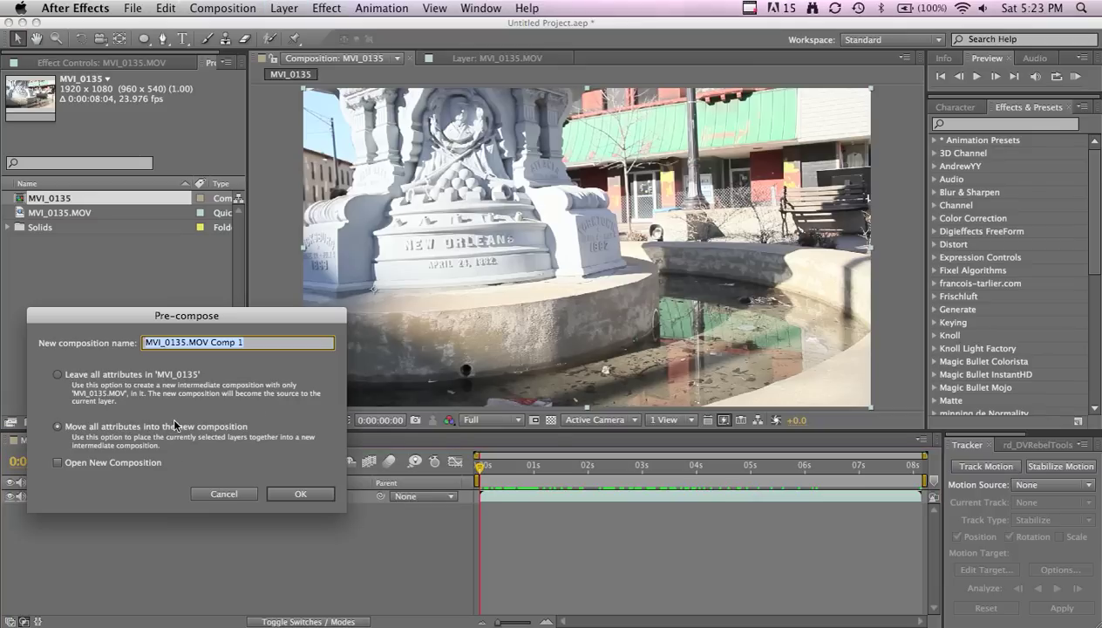
key(Return)
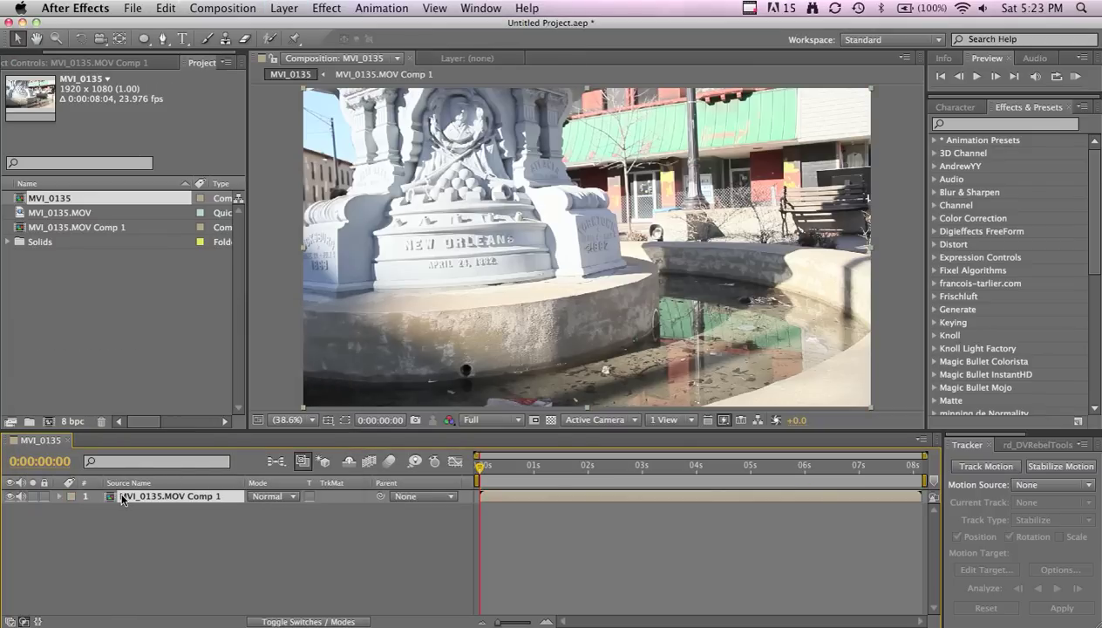
Open MVI_0135.MOV Comp 1 and stack its timeline beneath the MVI_0135 timeline, resizing both panels.
double_click(123, 498)
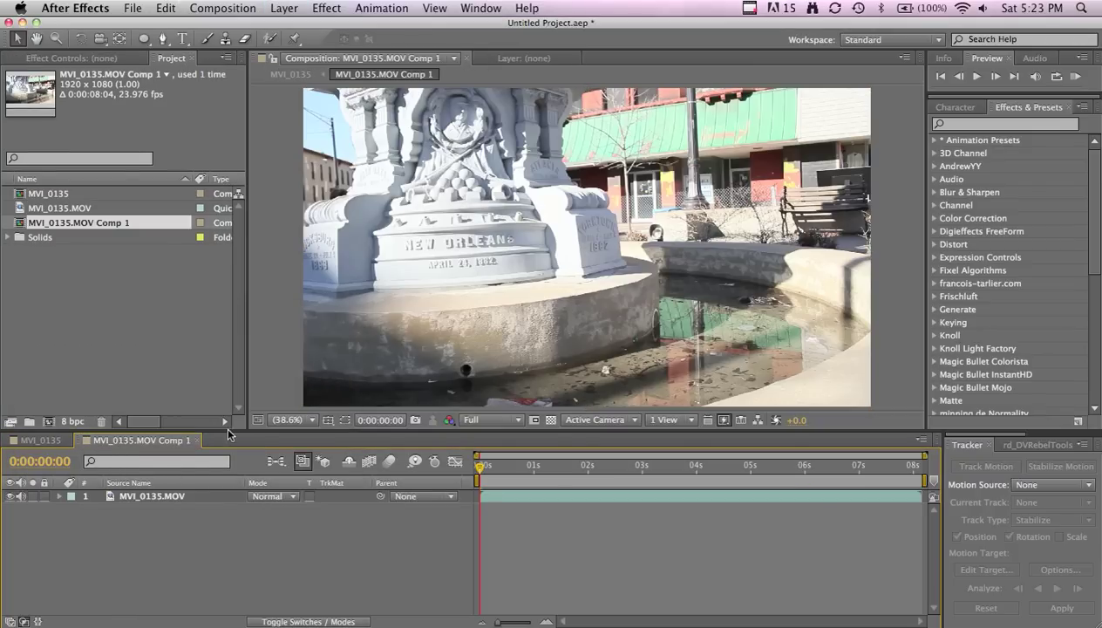
drag(259, 429, 256, 329)
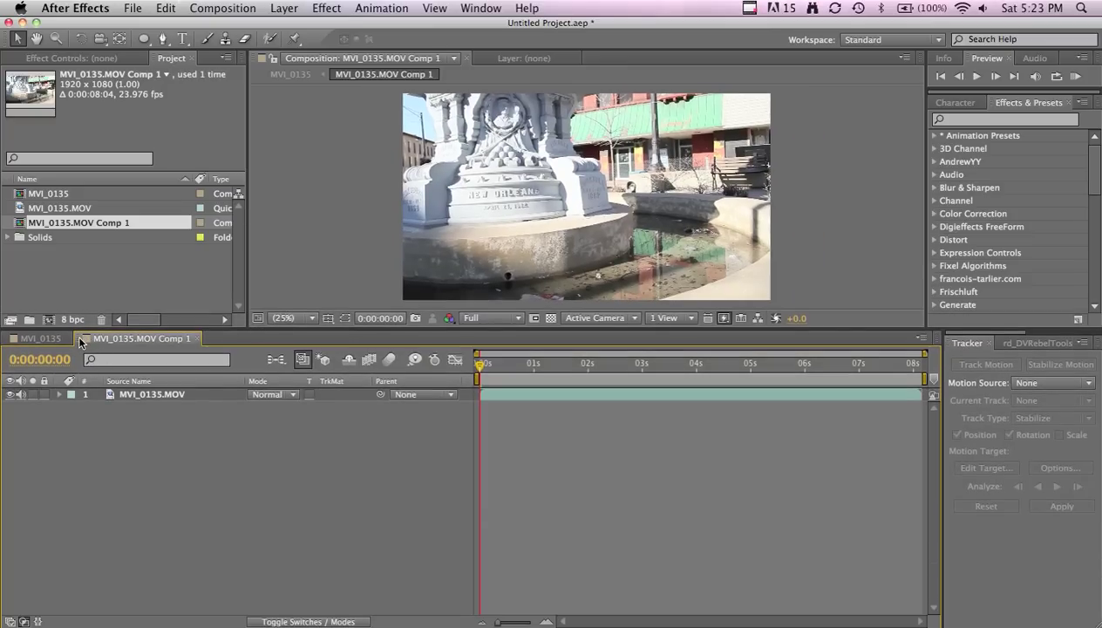
drag(108, 394, 207, 603)
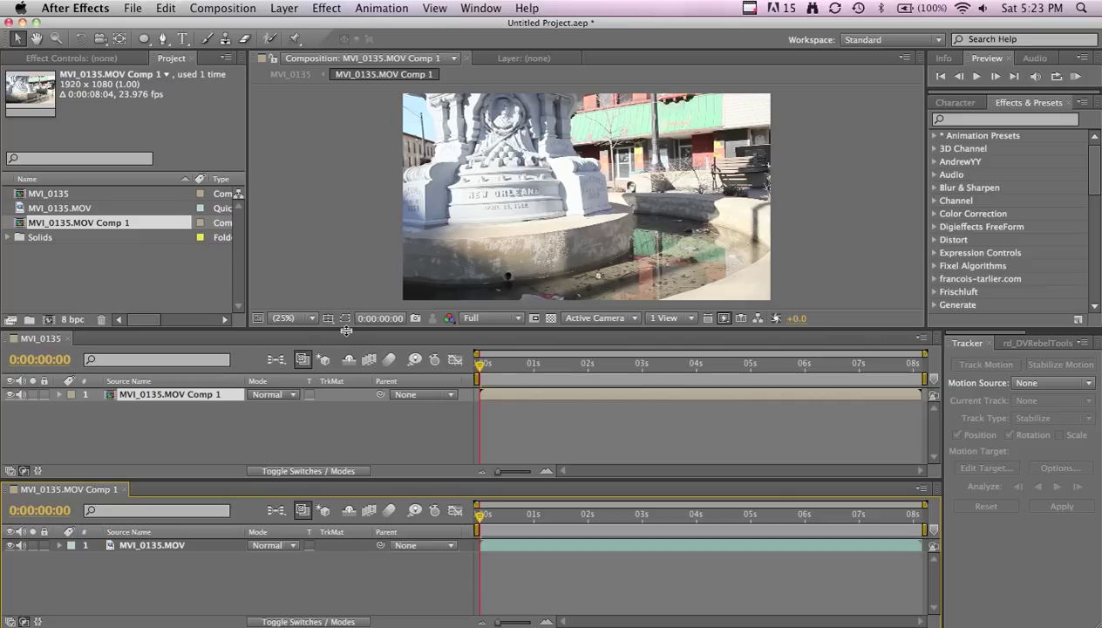
drag(346, 329, 343, 270)
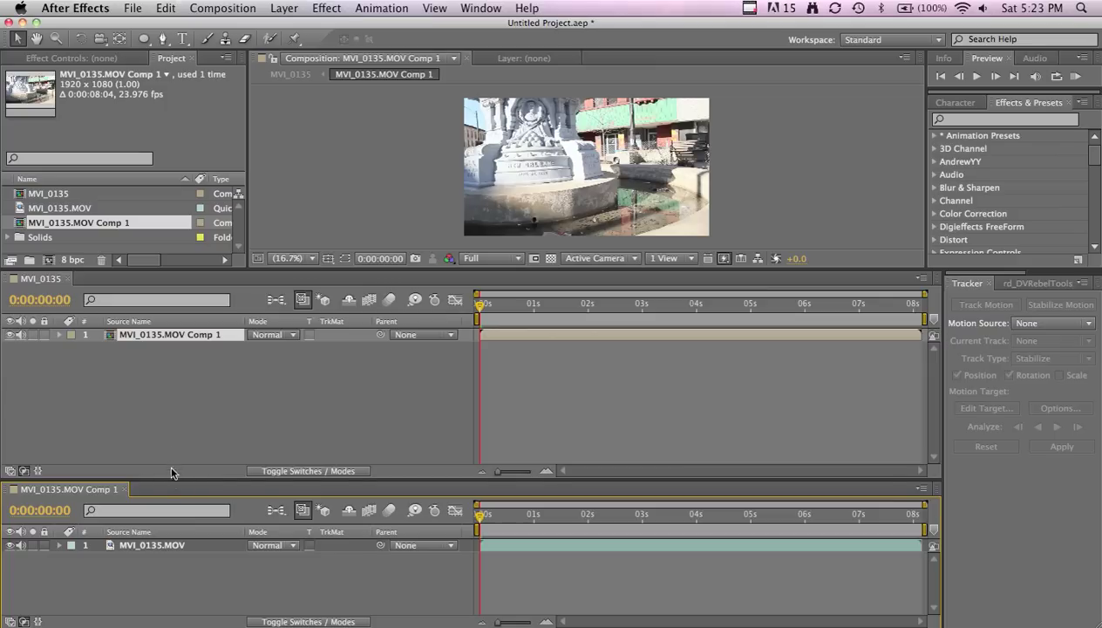
drag(171, 479, 168, 449)
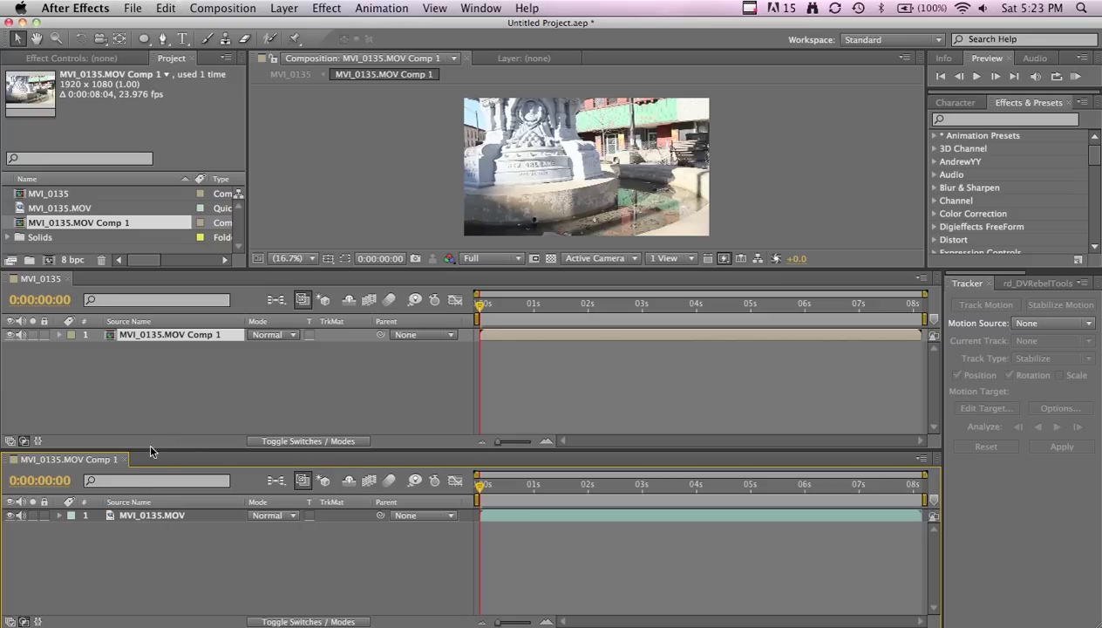
Reveal Position, Anchor Point and Rotation on both the inner footage layer and the nested comp layer.
click(157, 515)
key(p)
key(shift+a)
key(shift+r)
click(120, 340)
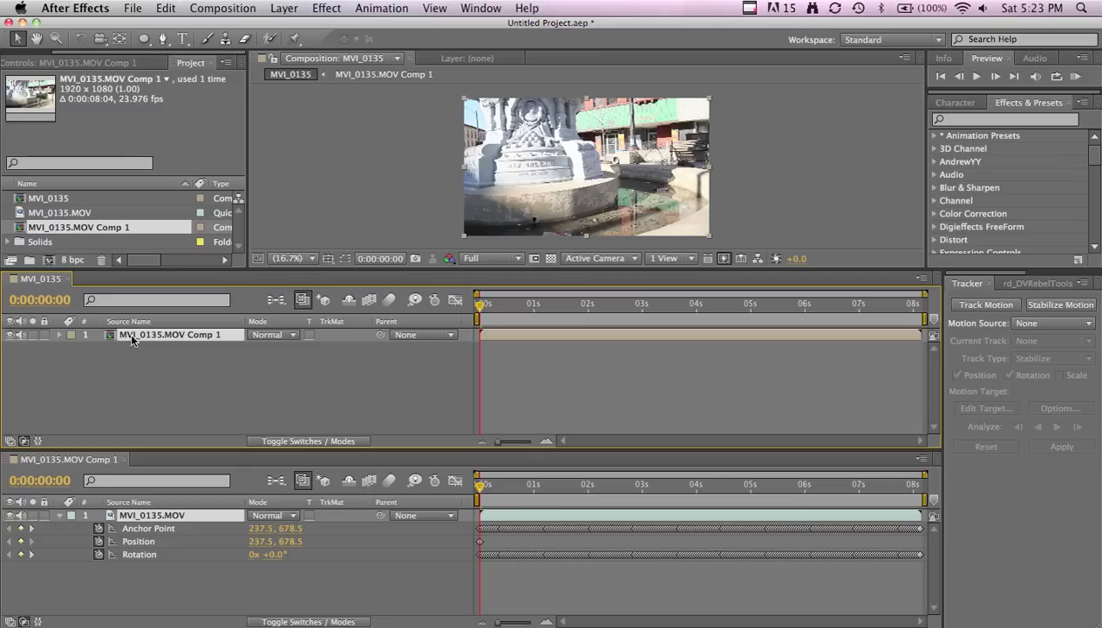
key(p)
key(shift+a)
key(shift+r)
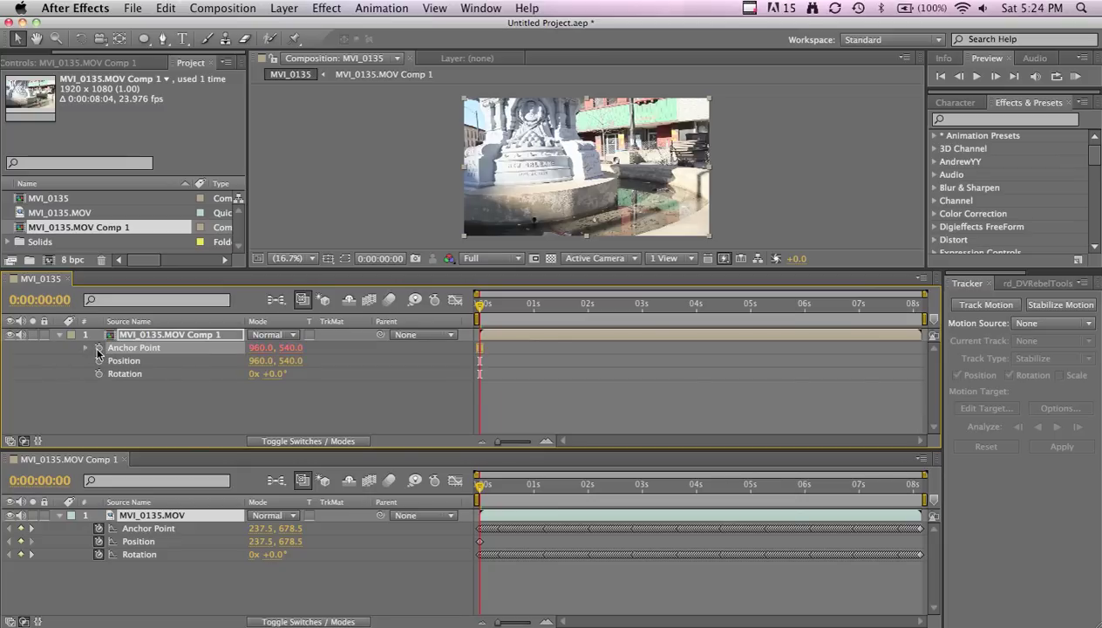
Pick-whip the nested layer's Anchor Point and Position expressions to the footage layer's Position and Anchor Point.
alt+click(98, 347)
drag(291, 360, 171, 543)
alt+click(98, 373)
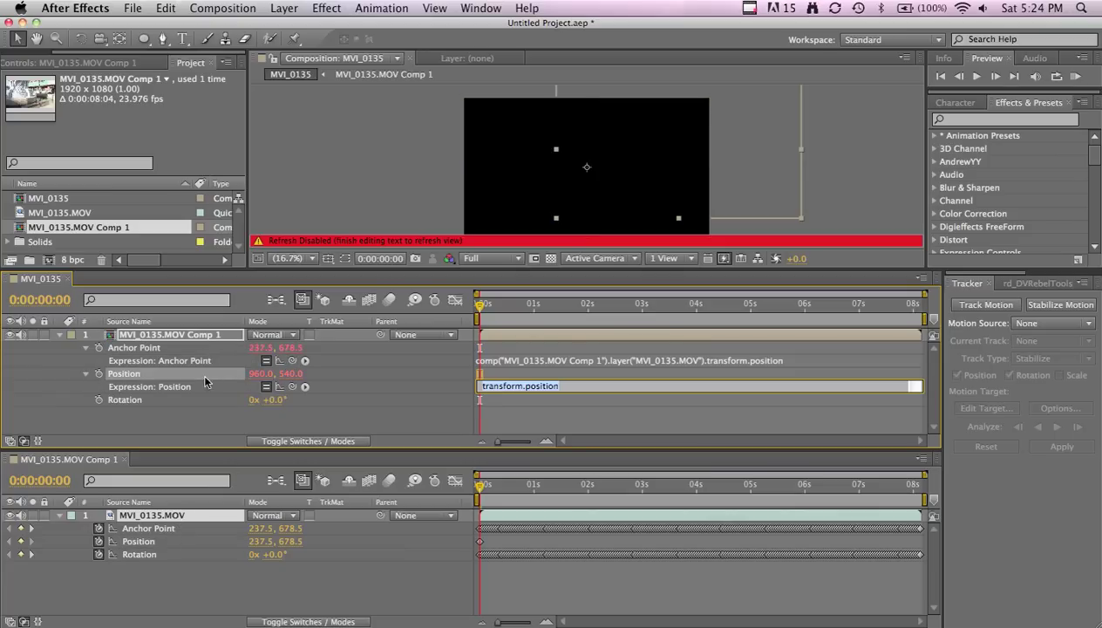
drag(292, 387, 171, 529)
Link the nested layer's Rotation to the footage layer's Rotation, inverted with *-1.
alt+click(99, 399)
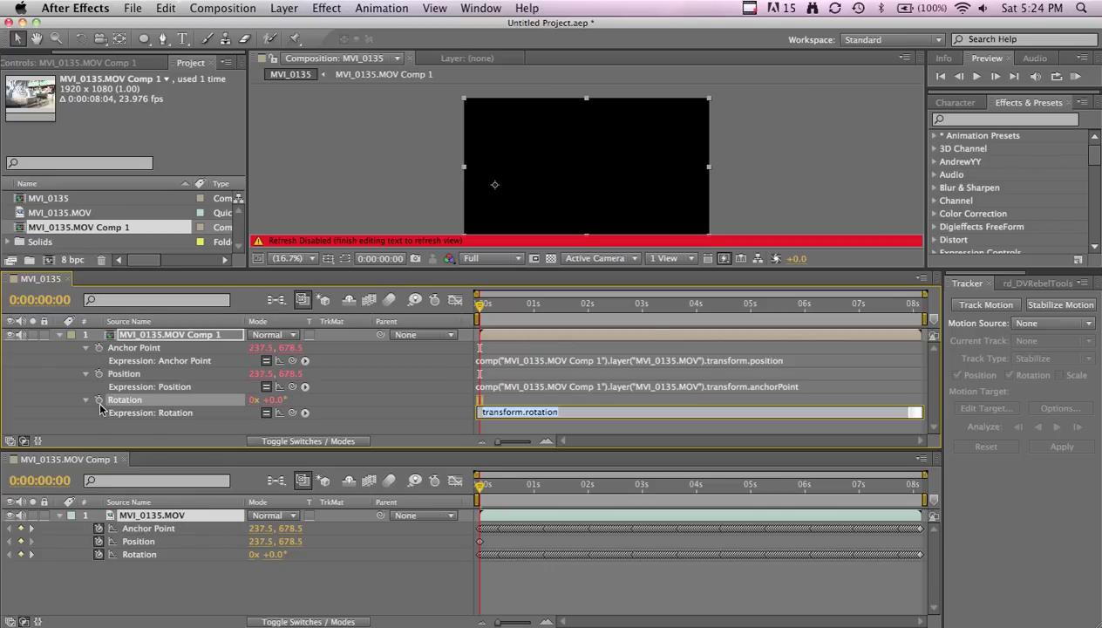
drag(293, 412, 144, 554)
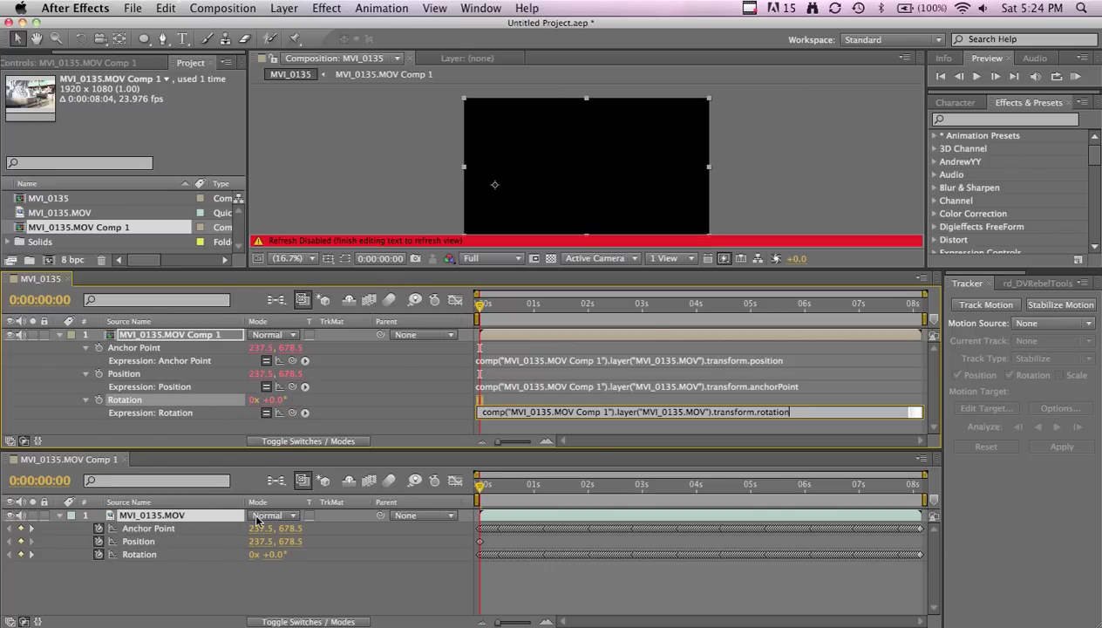
text(*-1)
key(KP_Enter)
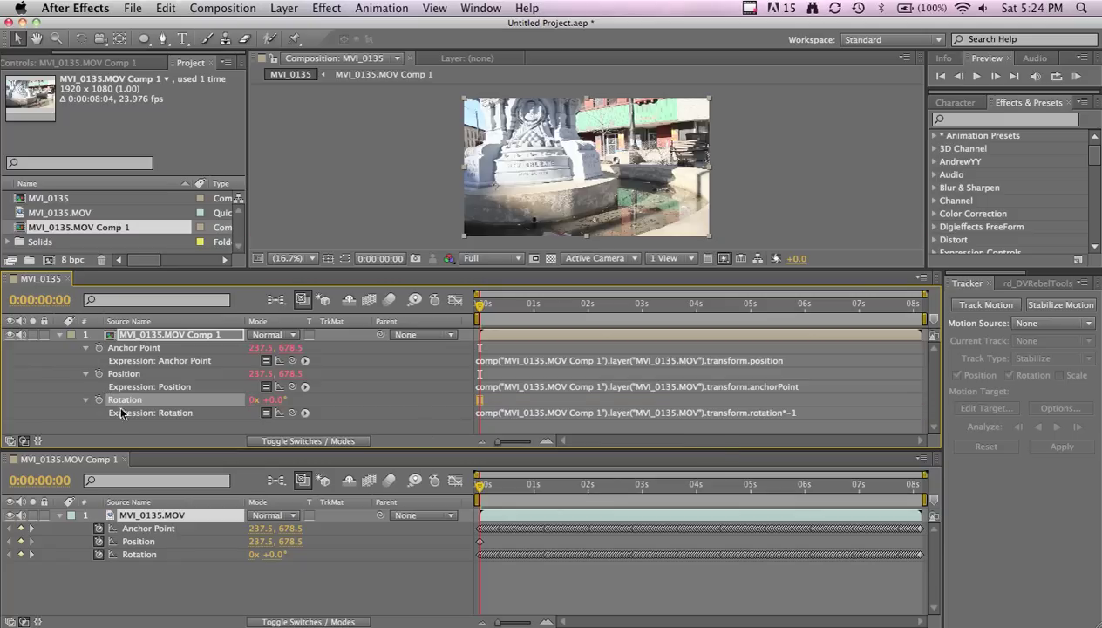
click(4, 462)
Dock MVI_0135.MOV Comp 1 as a tab beside MVI_0135 and move to about two seconds.
drag(5, 463, 151, 274)
drag(244, 269, 237, 389)
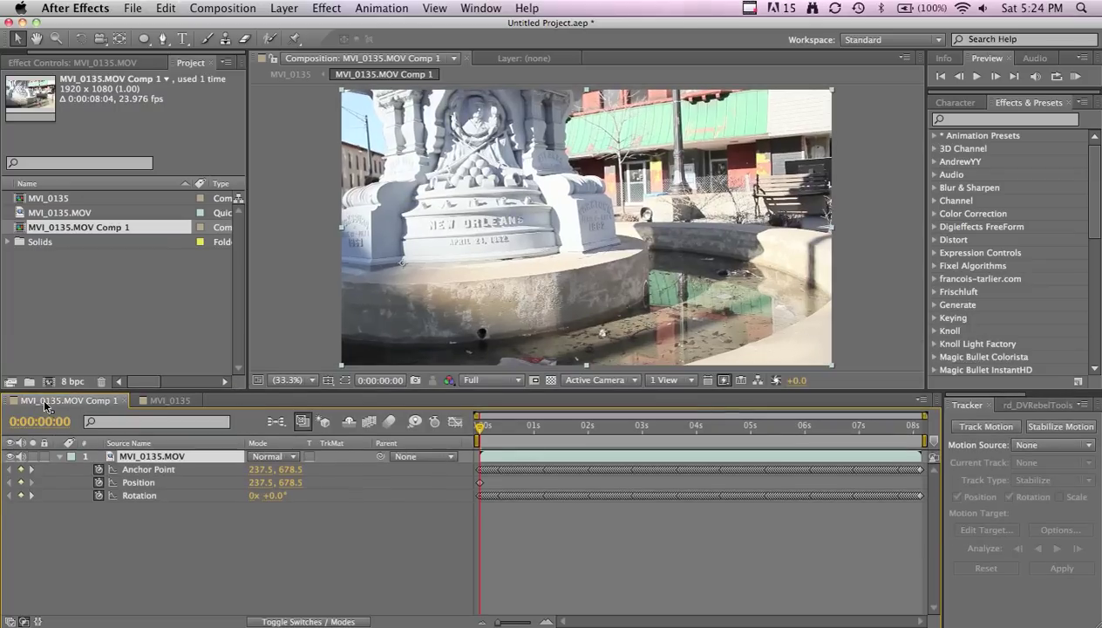
drag(43, 395, 190, 413)
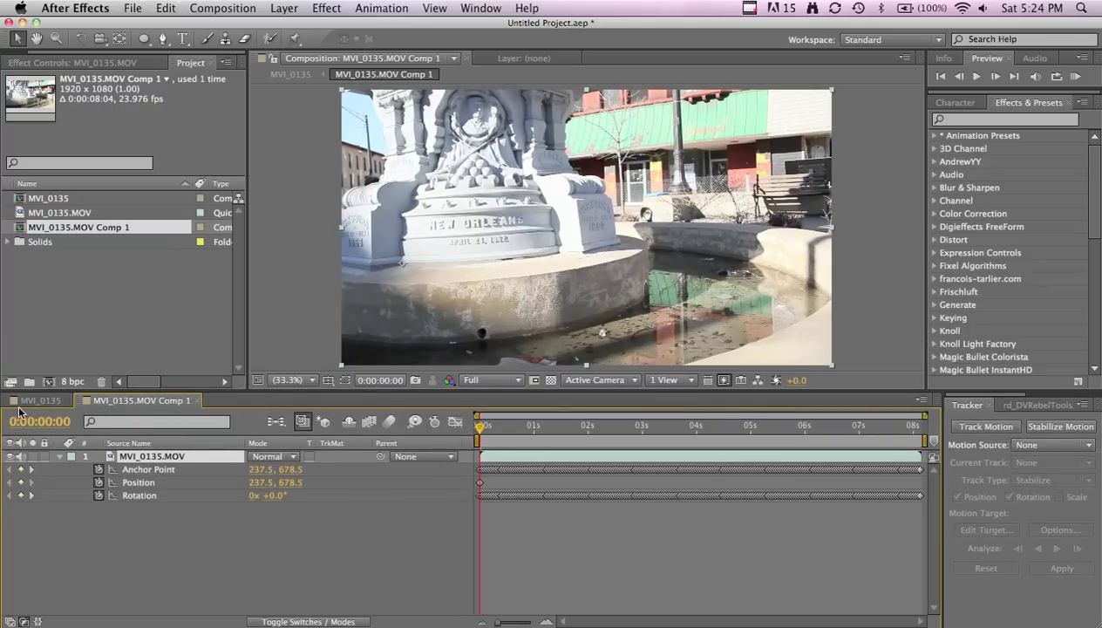
click(40, 400)
click(157, 403)
click(39, 400)
drag(483, 428, 445, 432)
click(131, 401)
Set MVI_0135.MOV Comp 1's composition width to 2163 px with height following at 1217 px.
click(245, 7)
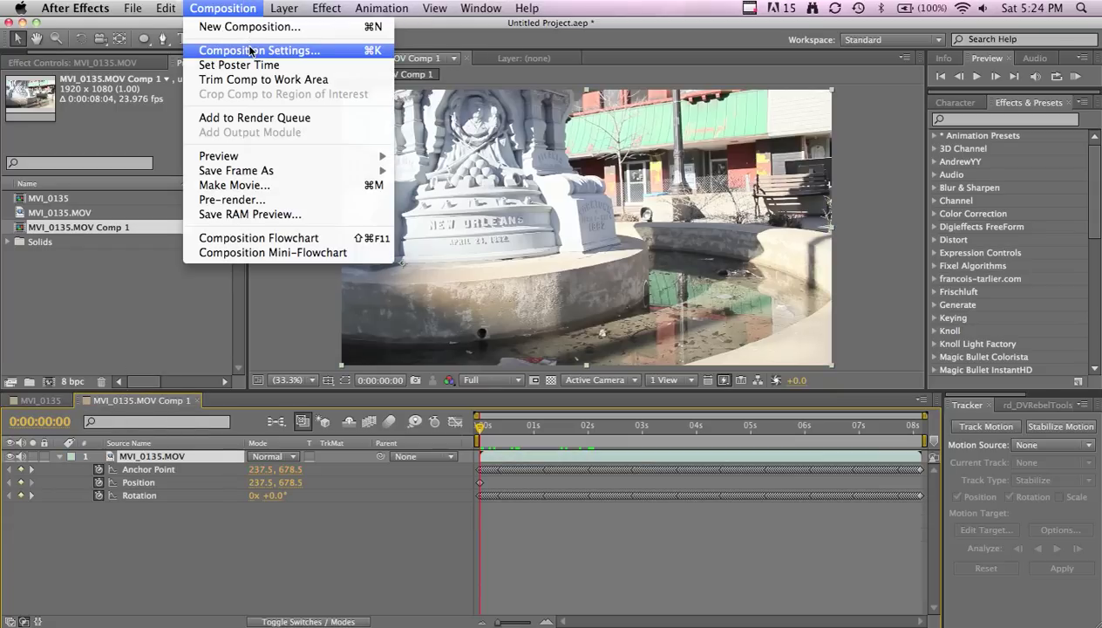
click(253, 48)
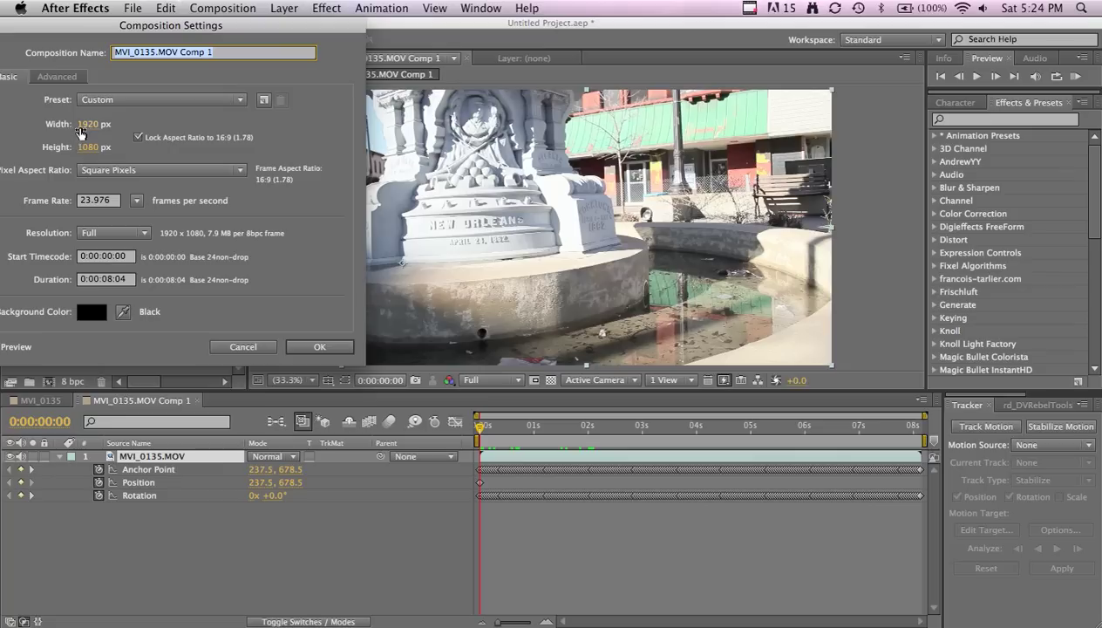
drag(84, 124, 286, 150)
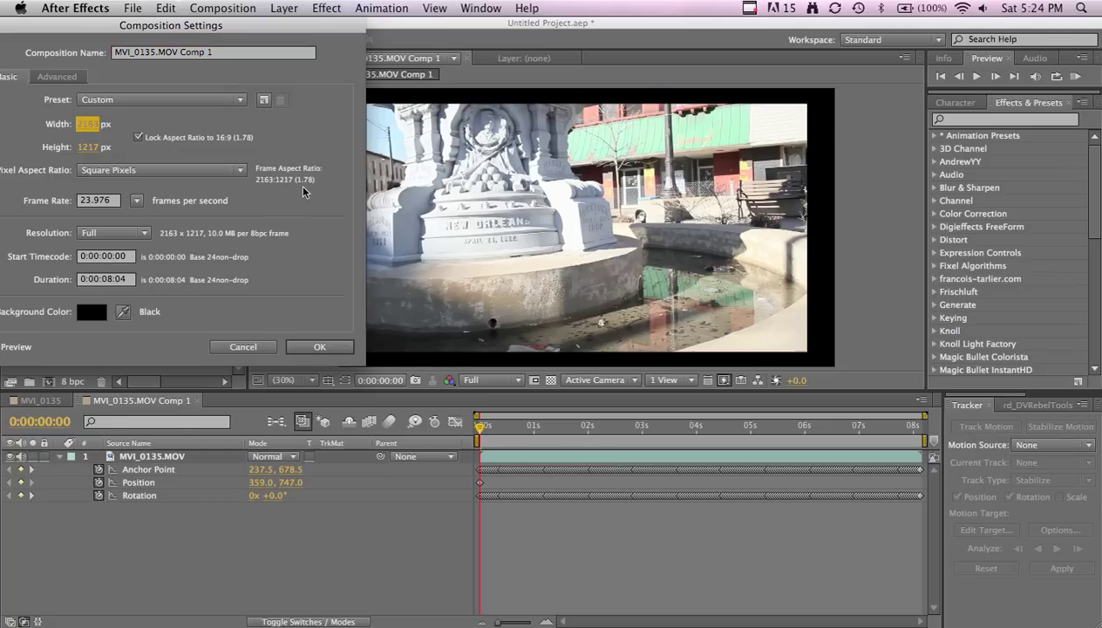
click(333, 345)
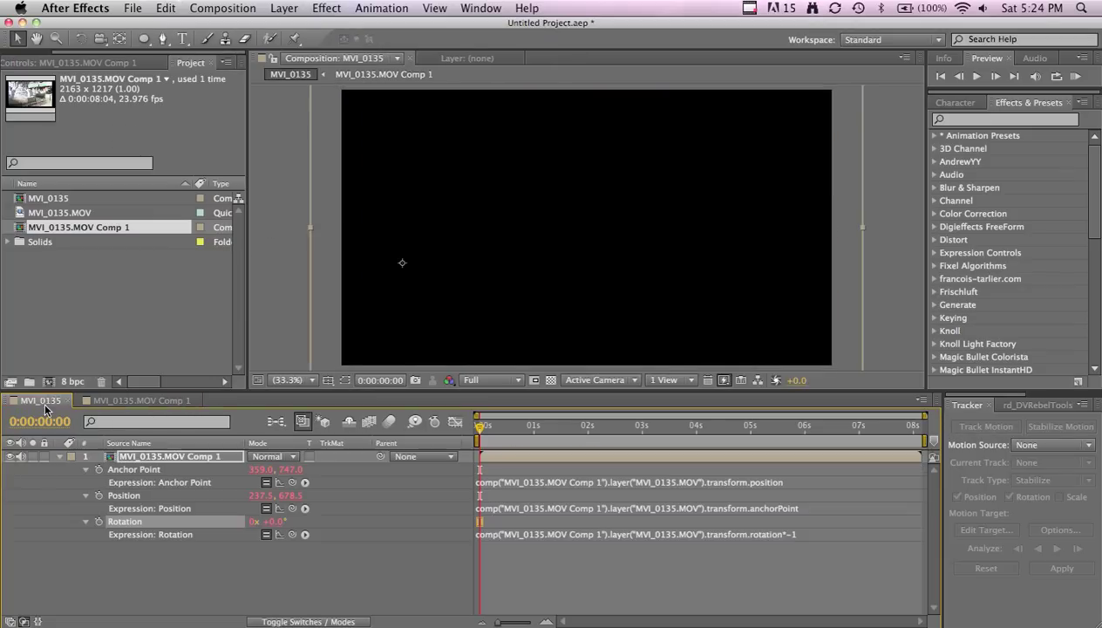
Play and scrub the enlarged composition to check the stabilized result.
key(space)
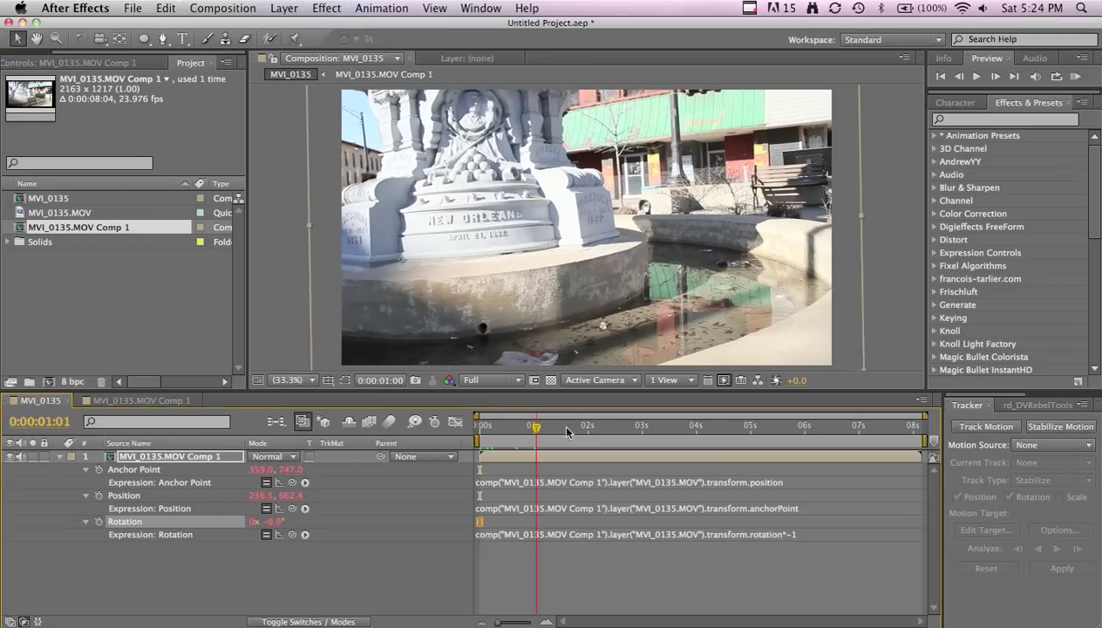
key(comma)
key(comma)
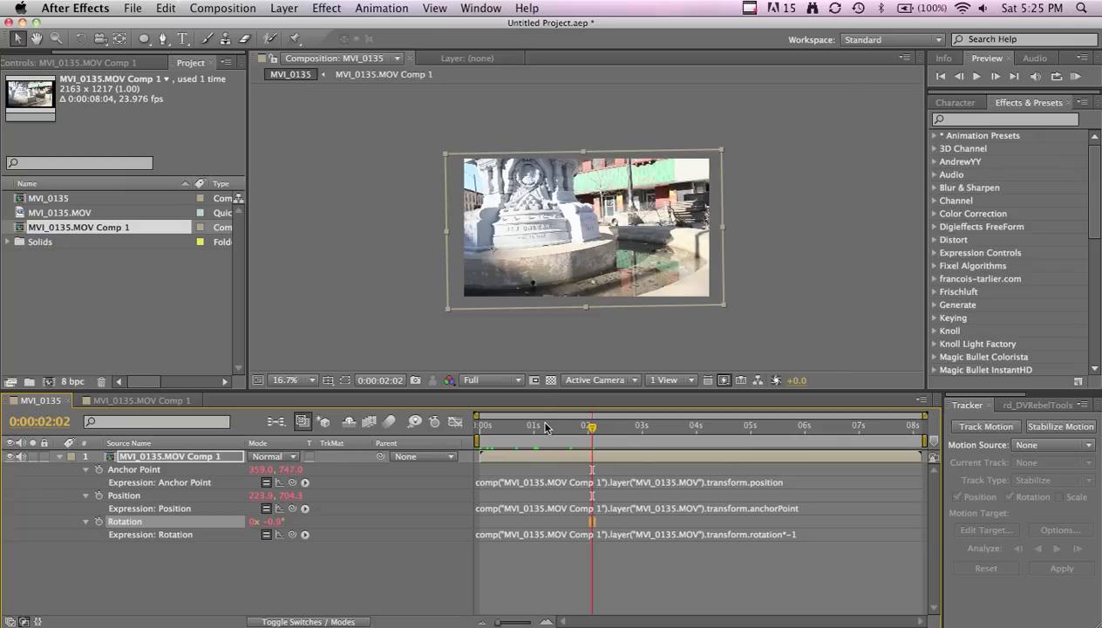
drag(546, 427, 367, 436)
click(174, 400)
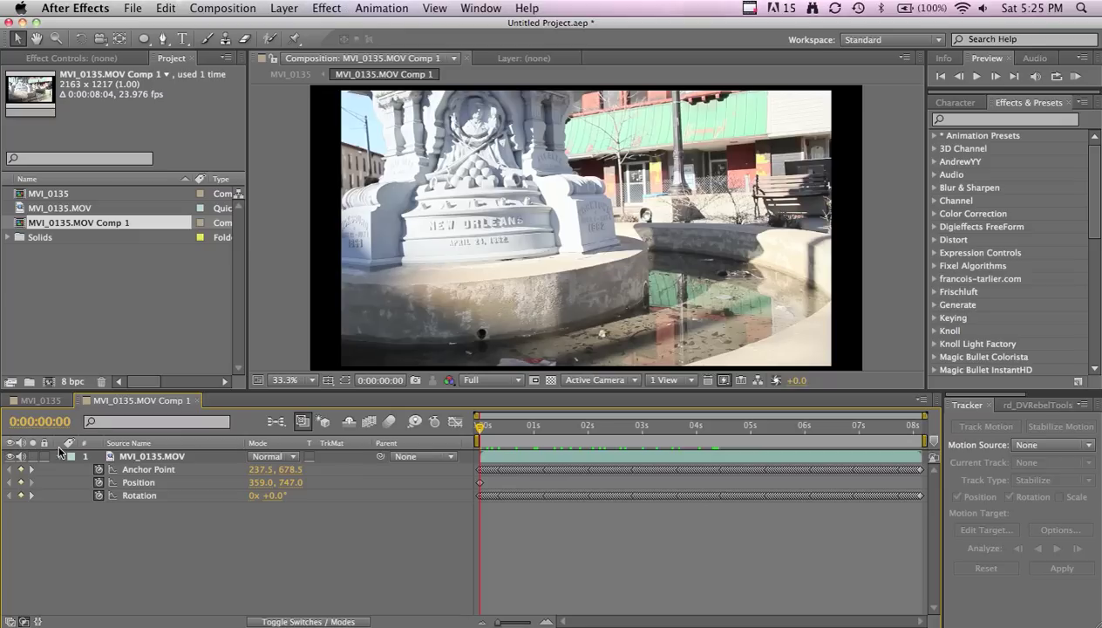
Add a comp-sized 2163 × 1217 white solid, White Solid 4, and turn off its visibility.
click(58, 457)
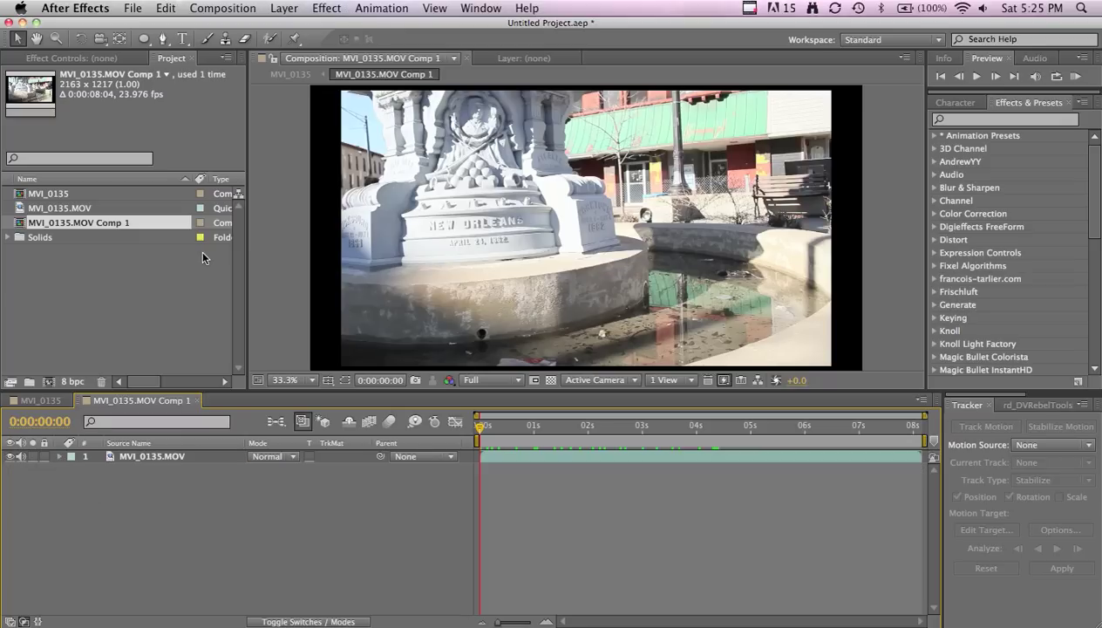
click(284, 8)
mouse_move(457, 28)
click(497, 47)
click(306, 340)
key(Return)
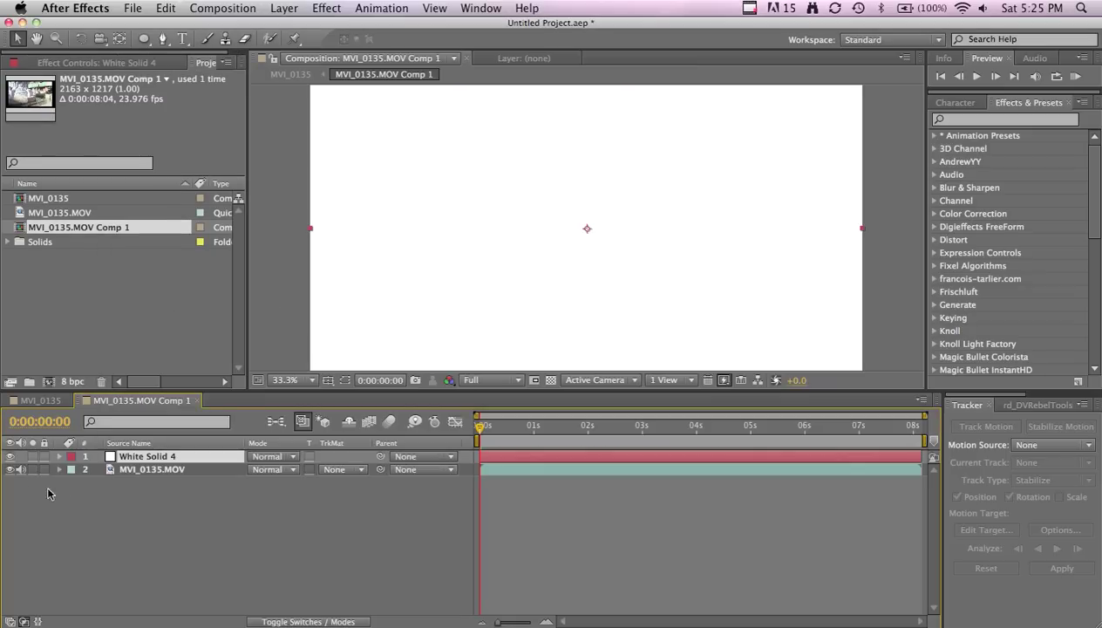
click(10, 456)
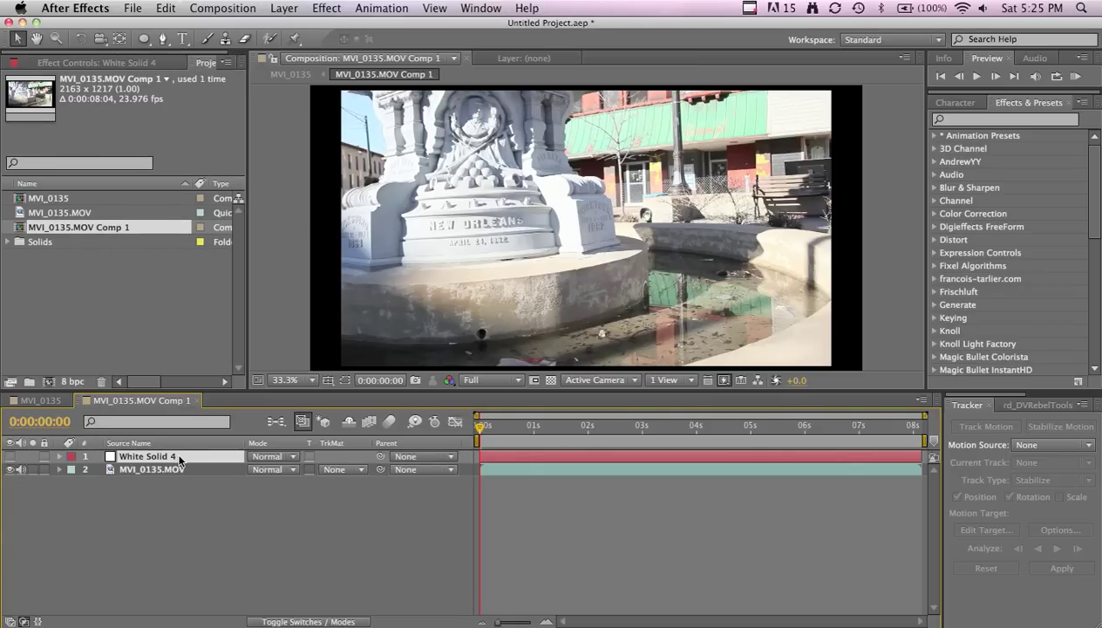
scroll(557, 119, up, 1)
scroll(556, 157, down, 2)
Zoom to 200% and start a Pen mask at the statue's top, tracing down its right edge.
key(h)
scroll(556, 196, up, 5)
scroll(562, 218, up, 10)
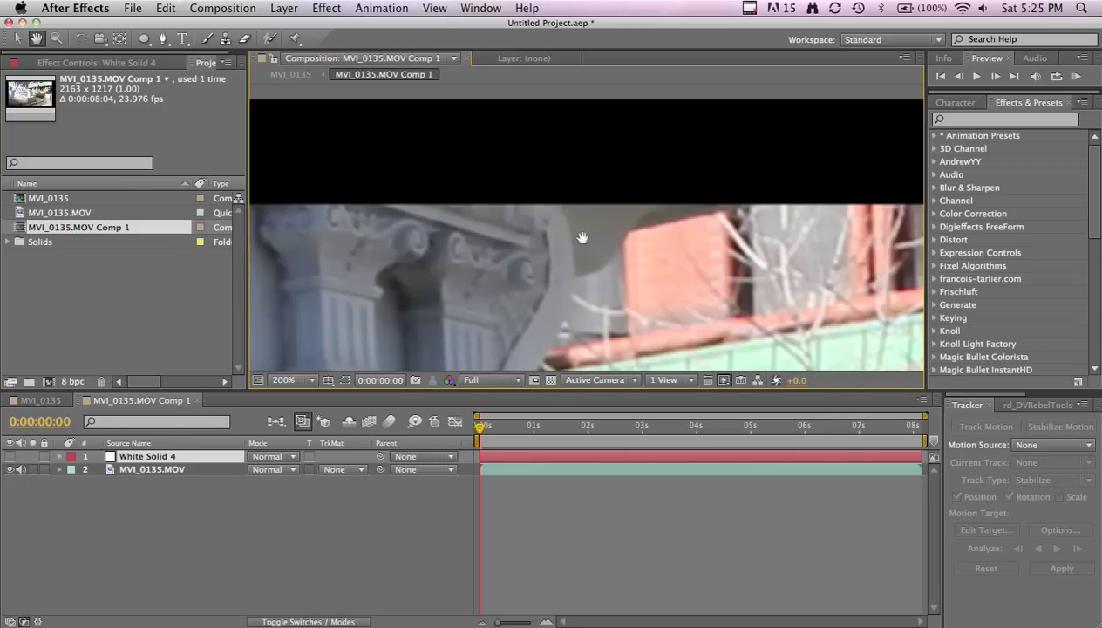
key(g)
key(h)
key(g)
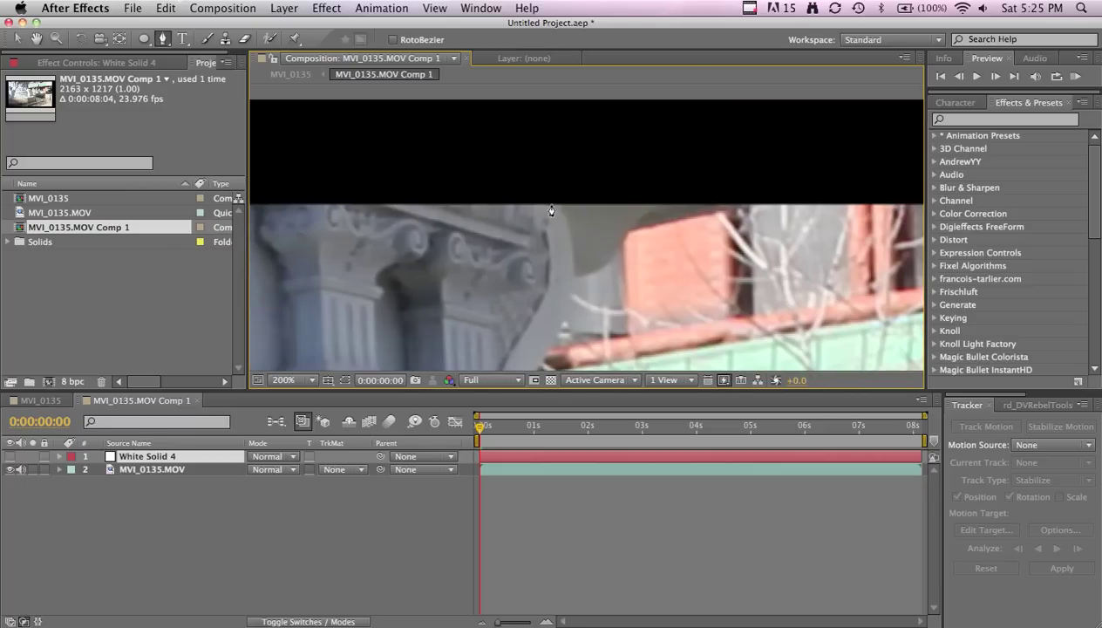
click(533, 174)
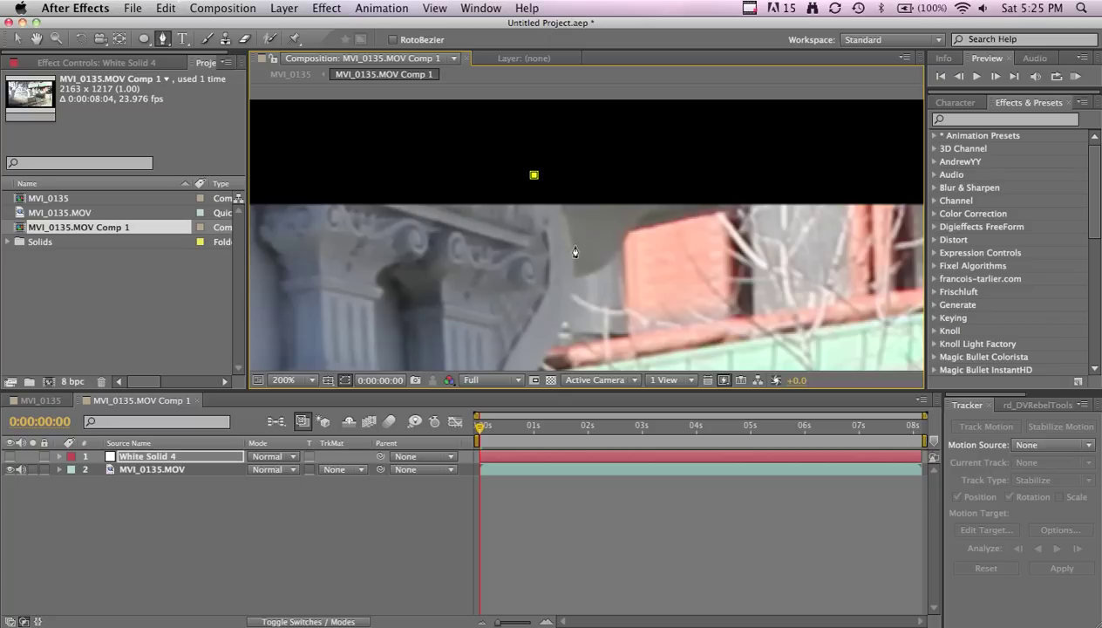
drag(574, 252, 570, 302)
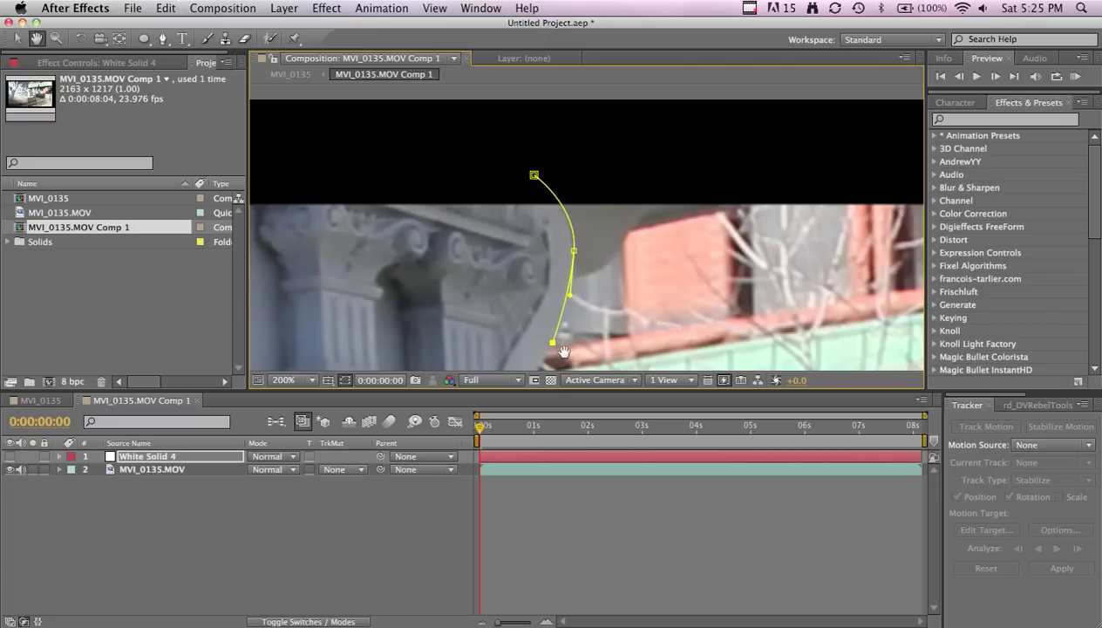
drag(556, 343, 570, 227)
click(551, 233)
click(546, 285)
click(542, 300)
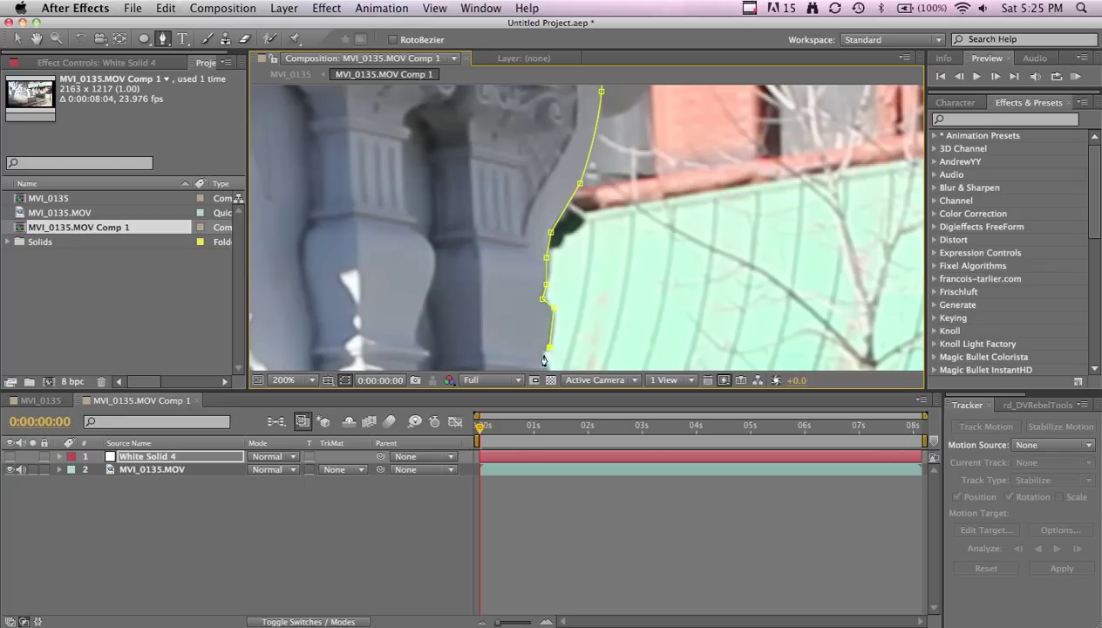
Continue the mask down the column edge, around the carved base and along the ledge.
drag(542, 361, 573, 165)
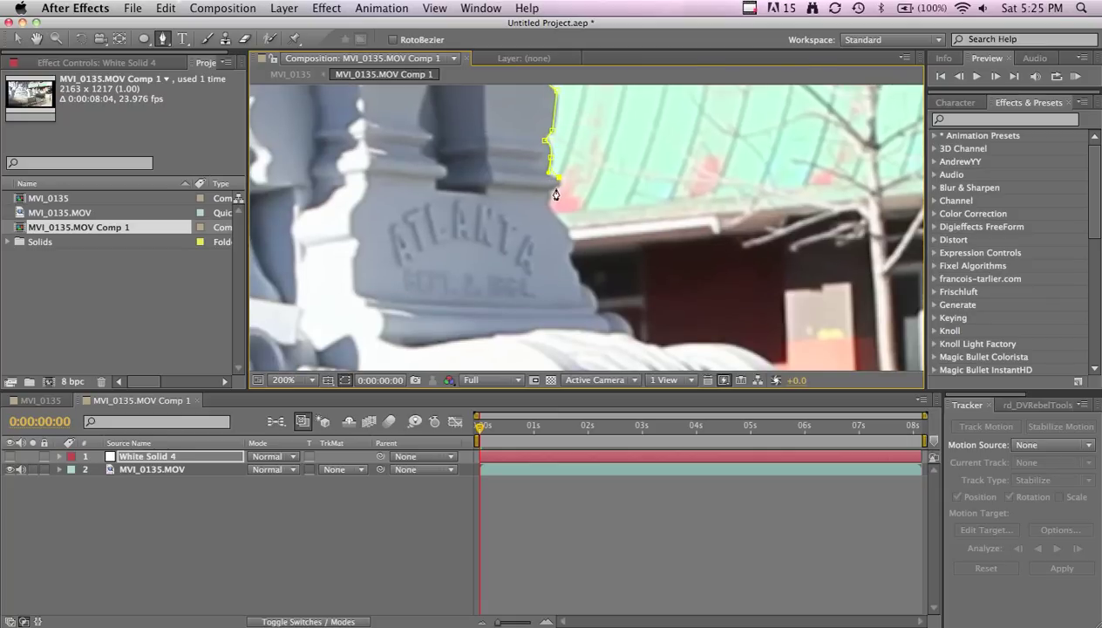
click(556, 190)
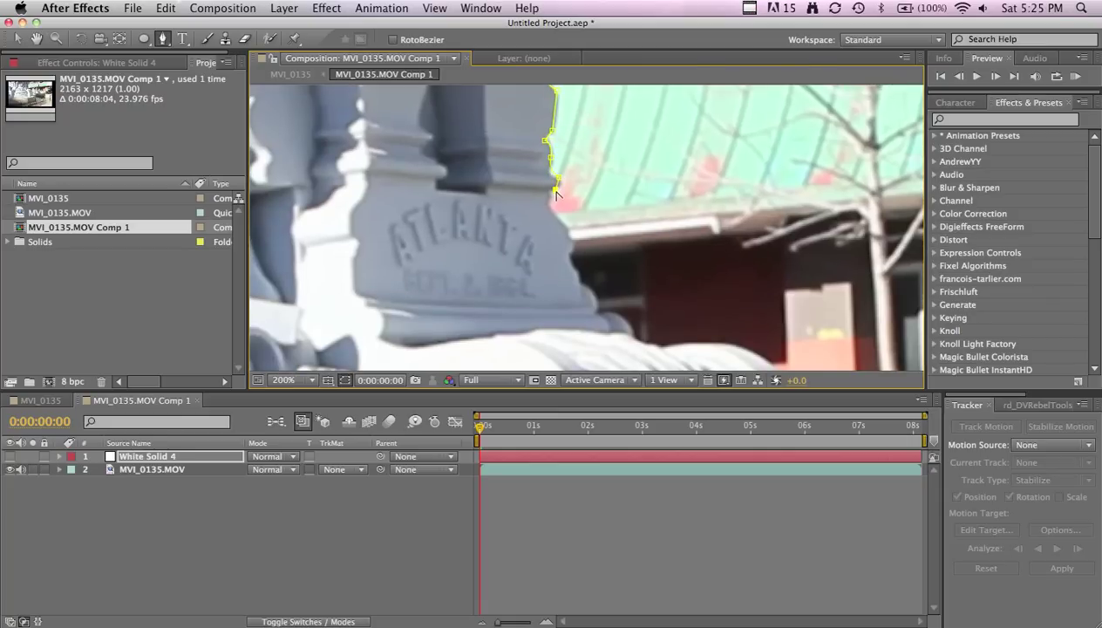
click(570, 241)
click(568, 253)
click(575, 273)
click(586, 289)
click(599, 303)
click(599, 315)
drag(612, 316, 620, 323)
click(632, 336)
click(665, 347)
click(717, 346)
Curve the mask around the rounded ledge end and down the YORKTOWN monument base.
key(space)
drag(729, 338, 662, 200)
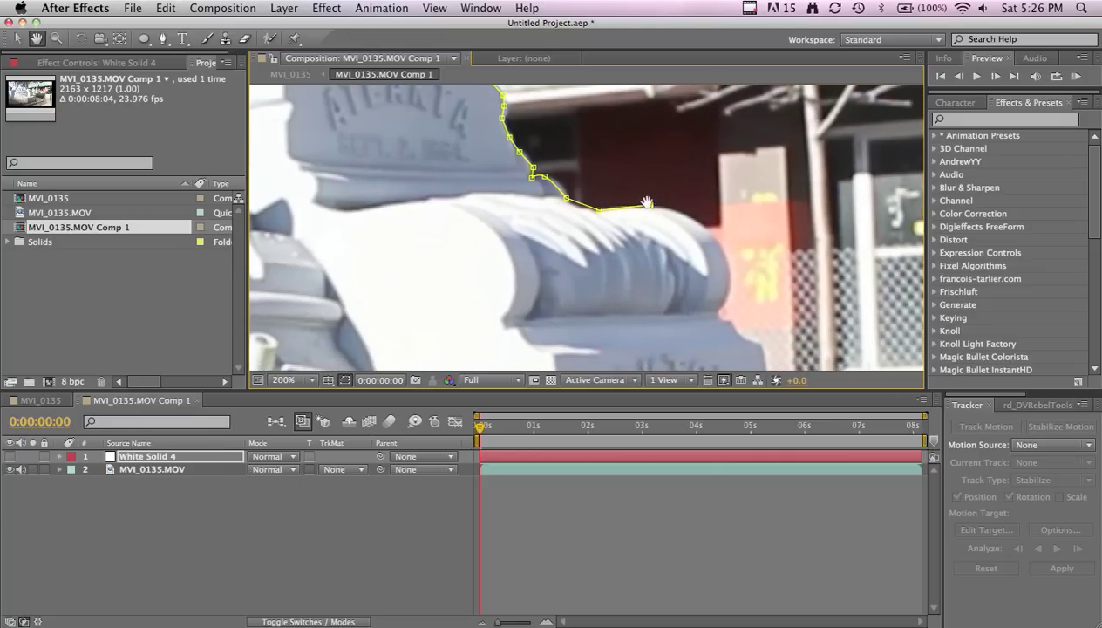
click(685, 216)
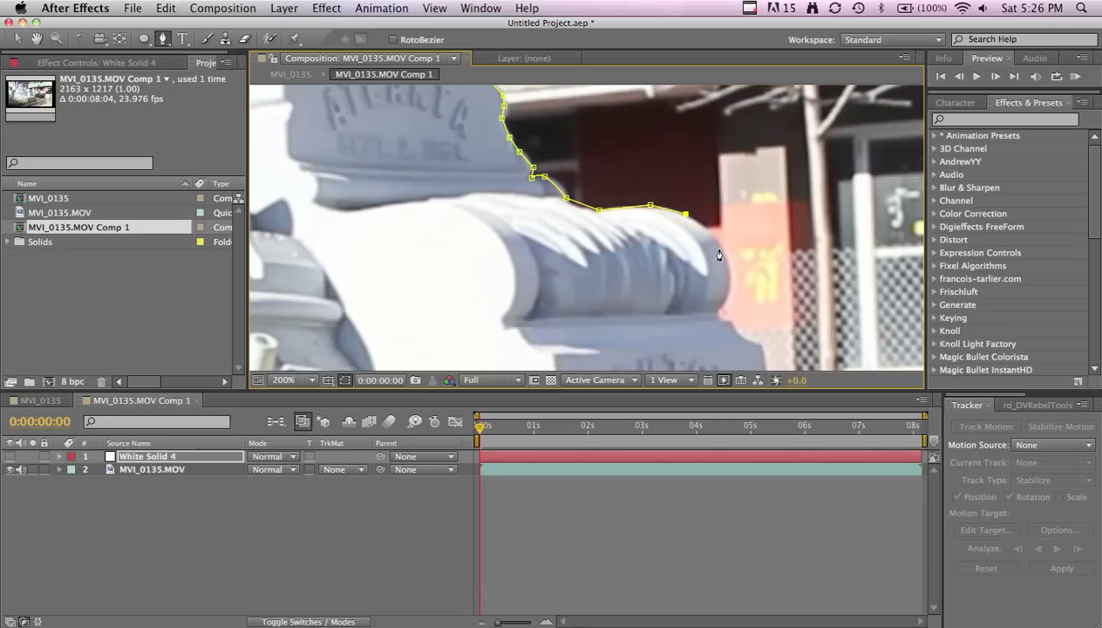
drag(721, 254, 727, 313)
drag(758, 345, 716, 147)
click(708, 203)
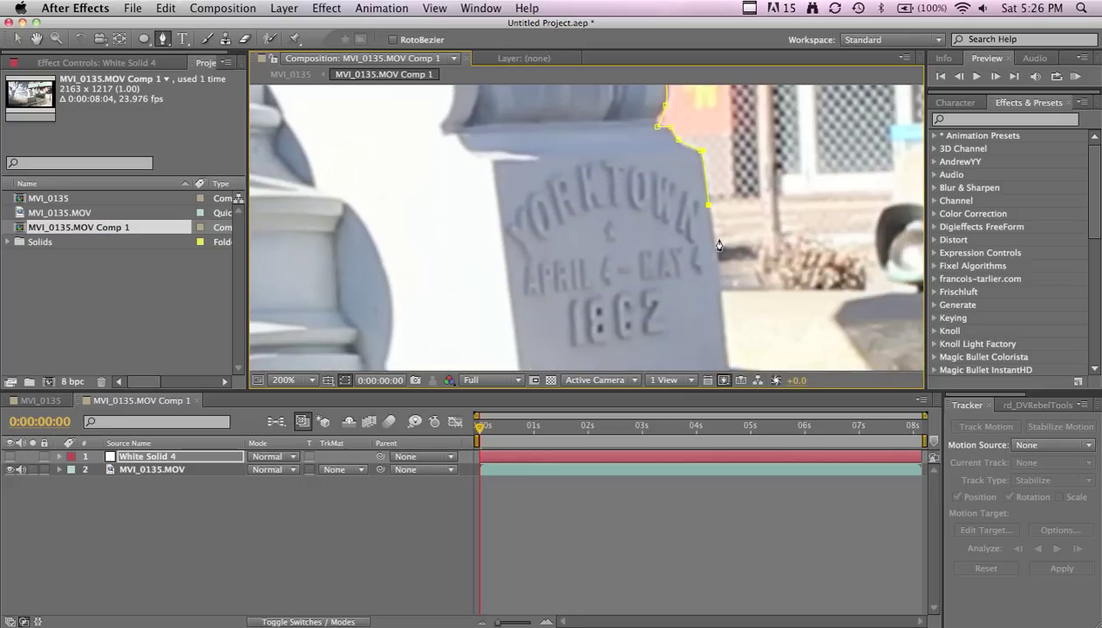
click(724, 332)
key(space)
drag(741, 332, 714, 252)
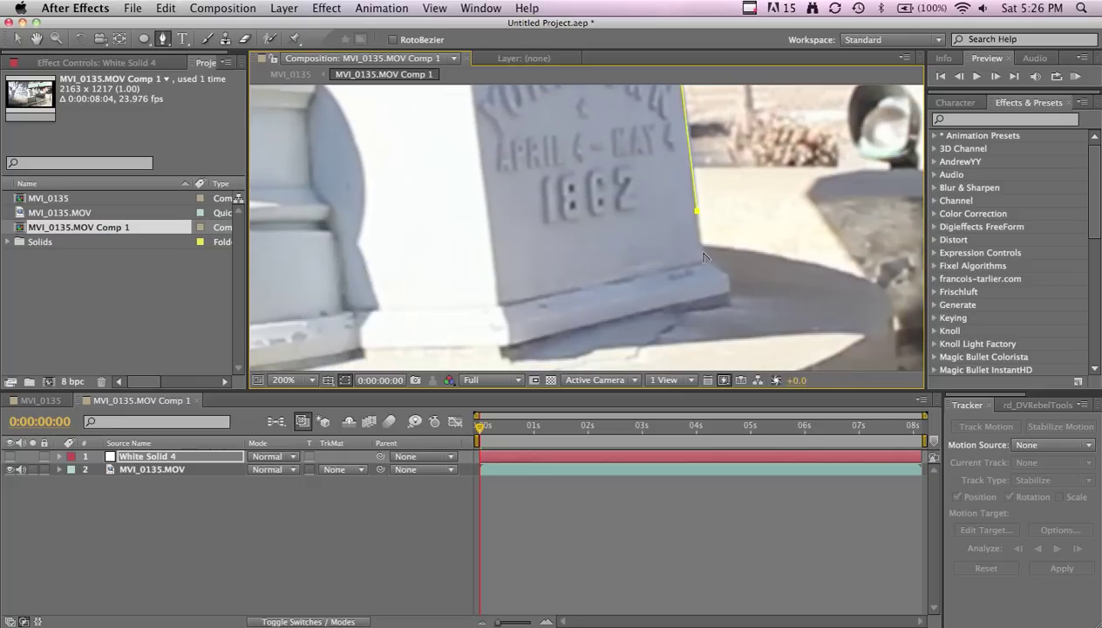
click(703, 249)
click(860, 281)
Bend the mask along the fountain base and carry it up the frame's left side.
key(comma)
drag(721, 286, 682, 301)
key(comma)
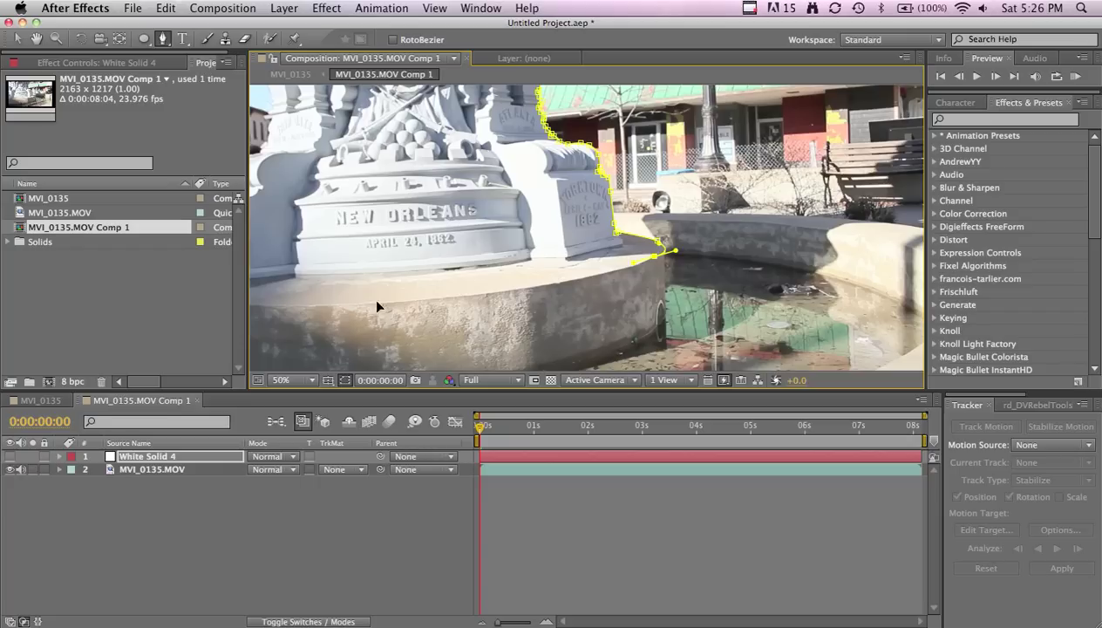
drag(346, 303, 304, 301)
key(comma)
click(379, 201)
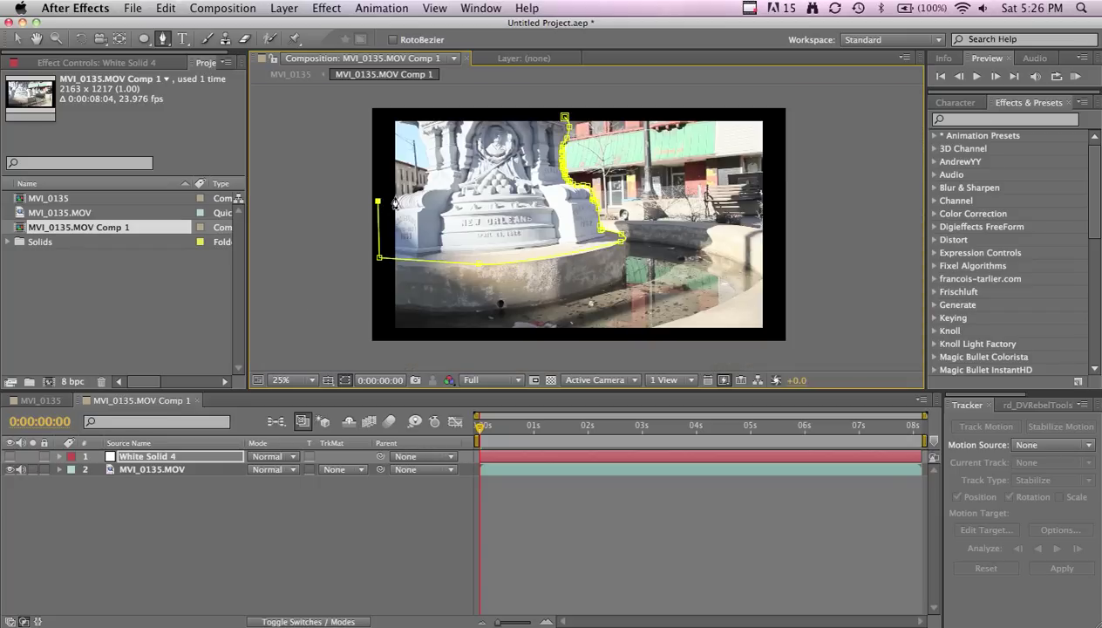
click(402, 197)
key(space)
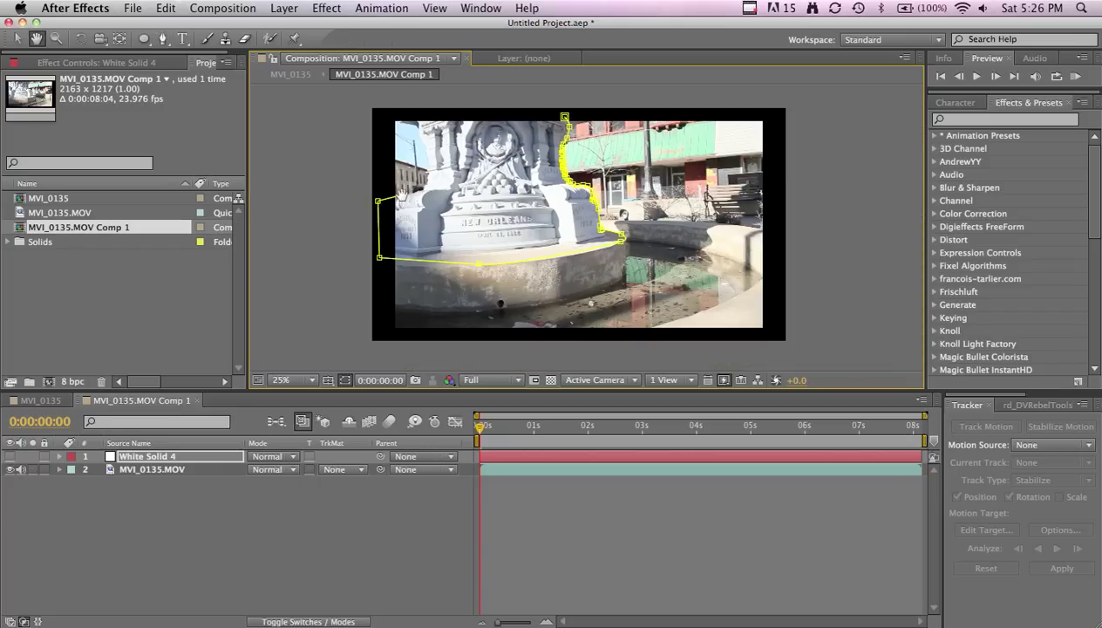
Add Pen points along the statue's left side and up its edge toward the top.
scroll(393, 179, up, 6)
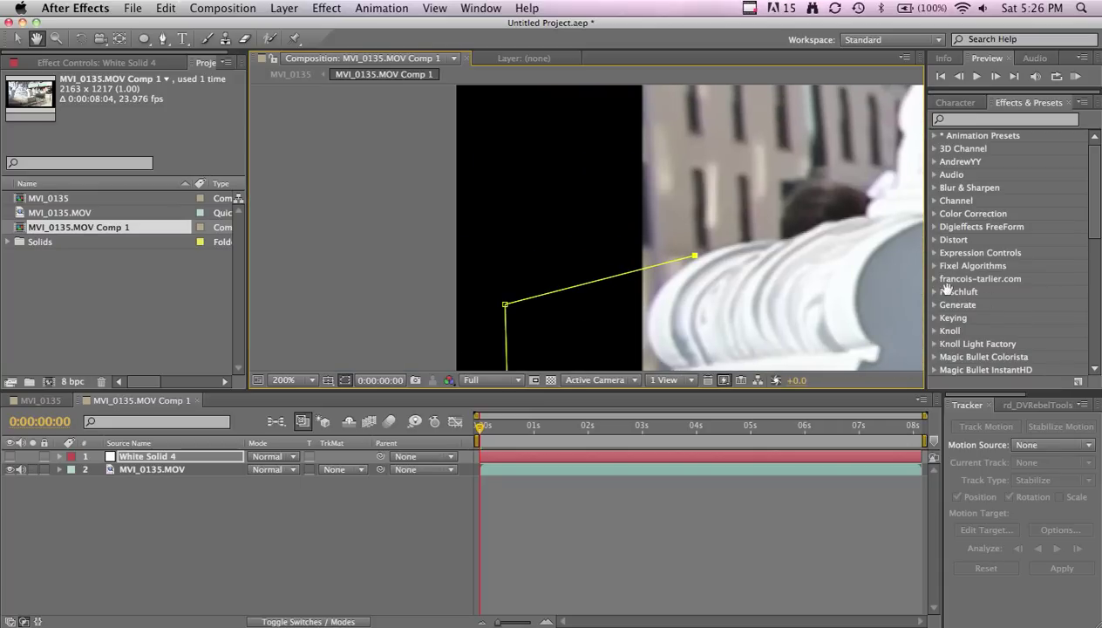
drag(818, 266, 584, 266)
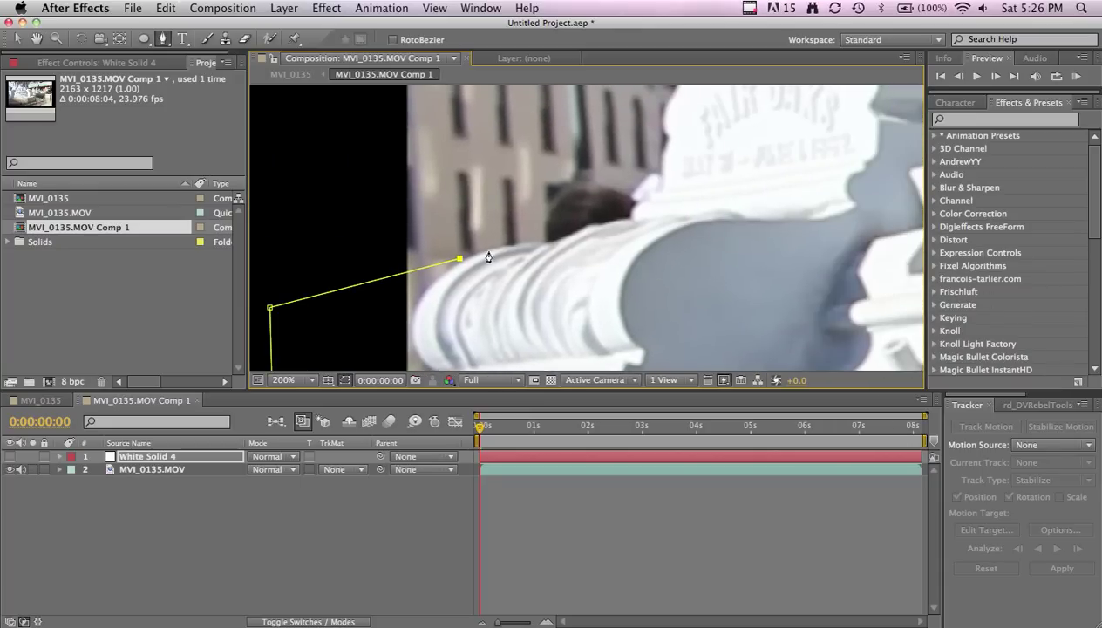
click(488, 251)
click(550, 241)
click(592, 222)
click(627, 218)
click(633, 201)
click(649, 167)
click(664, 173)
click(664, 133)
click(665, 110)
click(673, 90)
Trace the mask over the statue's top to the frame edge and close it at the first point.
key(space)
drag(673, 103, 627, 315)
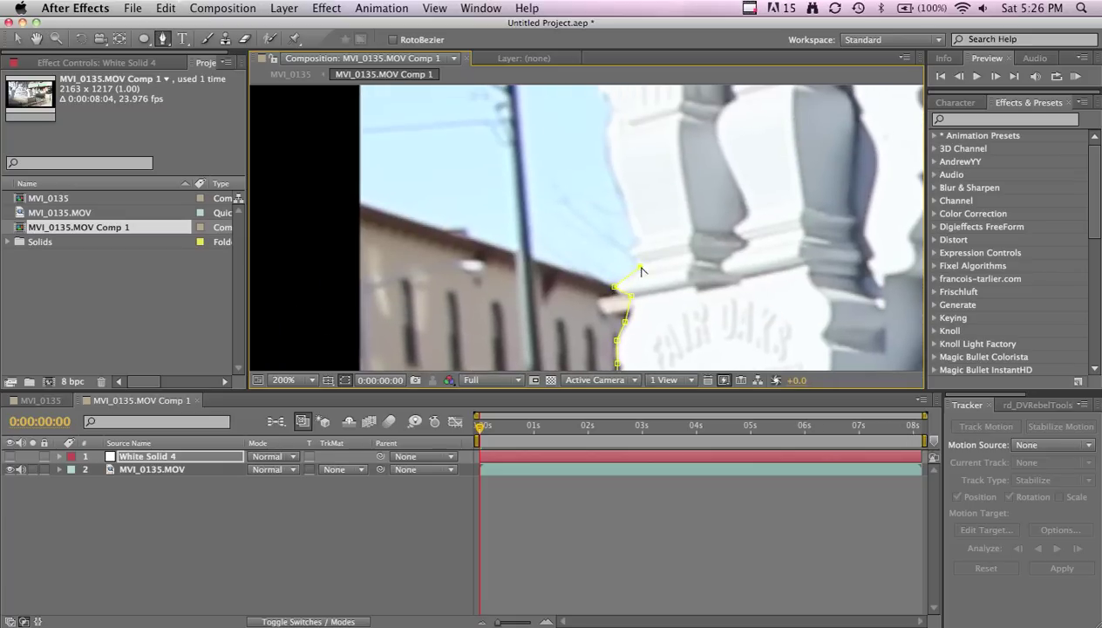
key(space)
drag(600, 117, 626, 276)
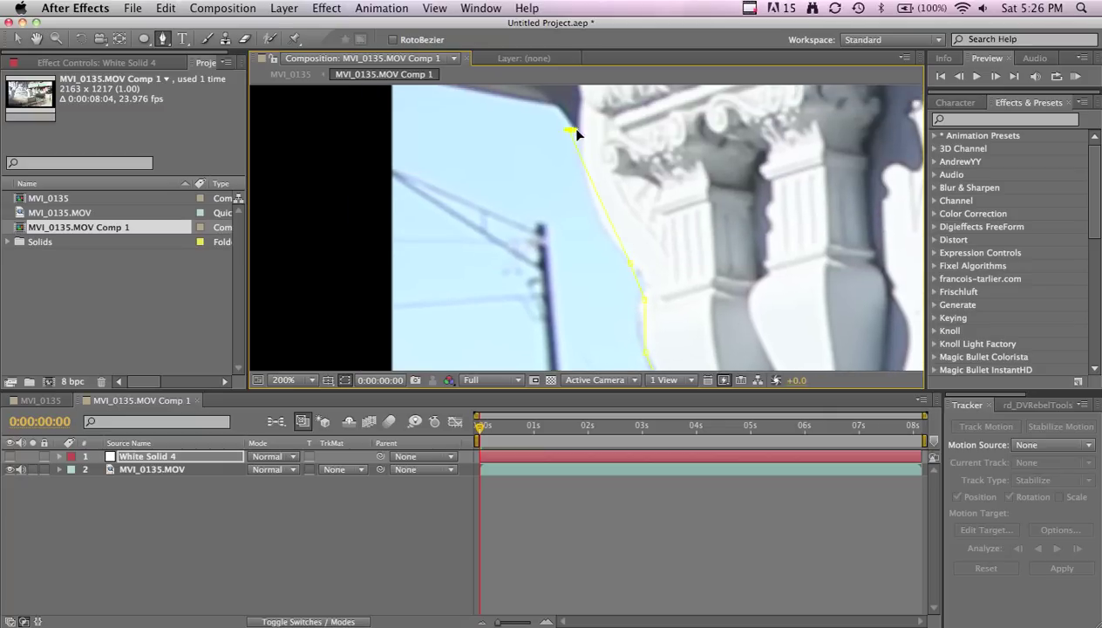
click(570, 85)
key(space)
drag(576, 178, 643, 322)
click(550, 253)
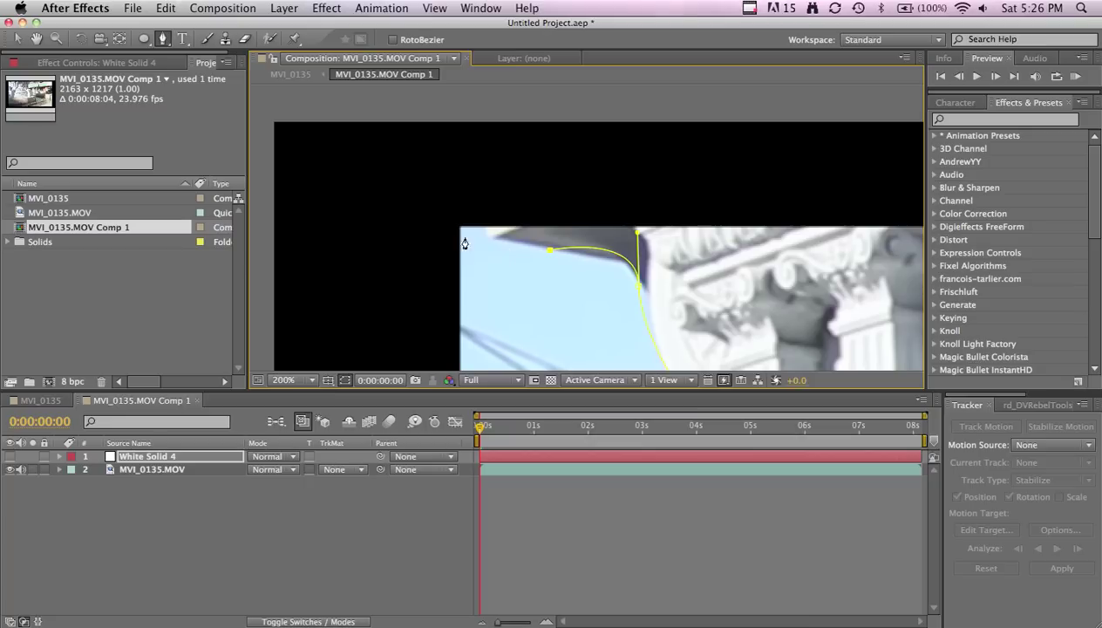
click(480, 202)
key(space)
drag(623, 217, 444, 189)
drag(676, 188, 457, 210)
click(488, 201)
Nudge a mask point onto the statue's edge, then show White Solid 4 to check the mask.
key(comma)
key(comma)
key(comma)
key(comma)
key(period)
key(period)
key(period)
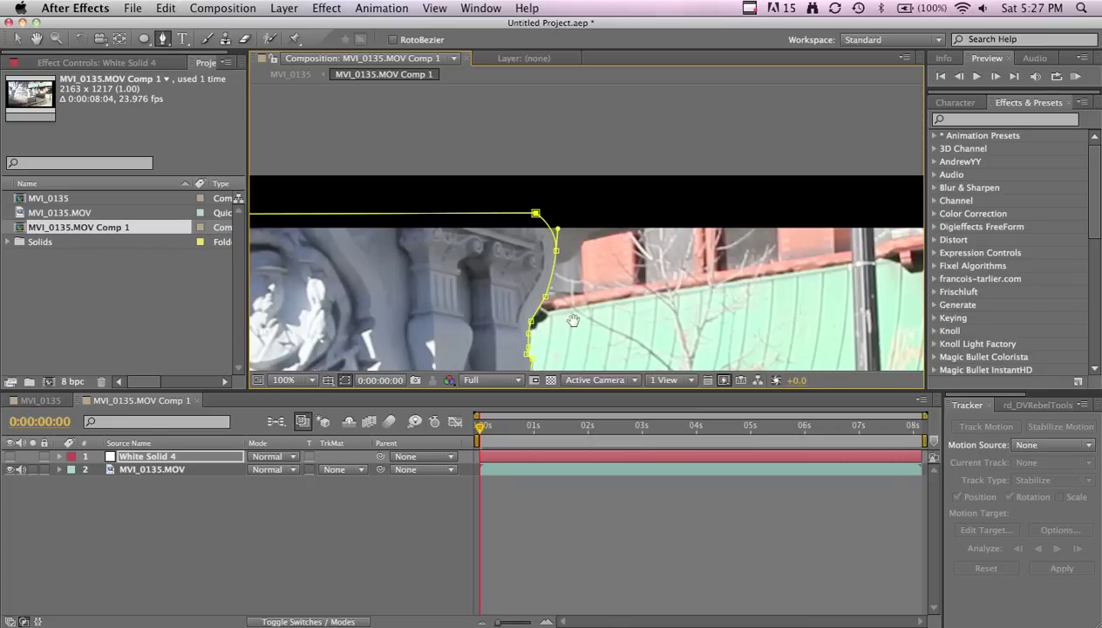
key(space)
drag(563, 317, 625, 235)
key(v)
key(period)
drag(505, 246, 499, 243)
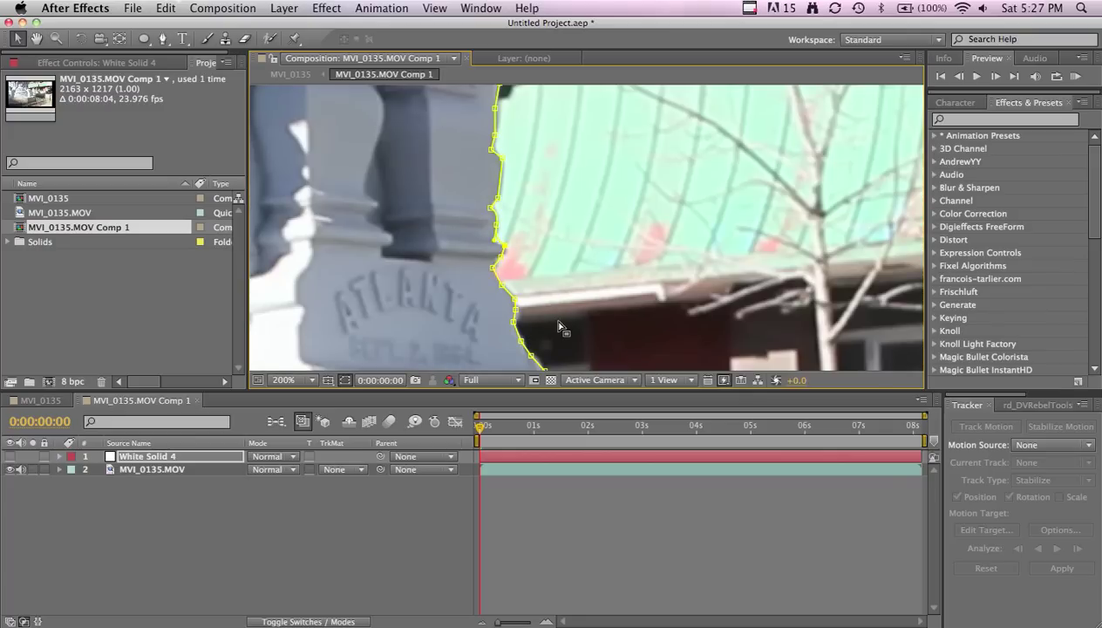
key(h)
drag(558, 325, 583, 187)
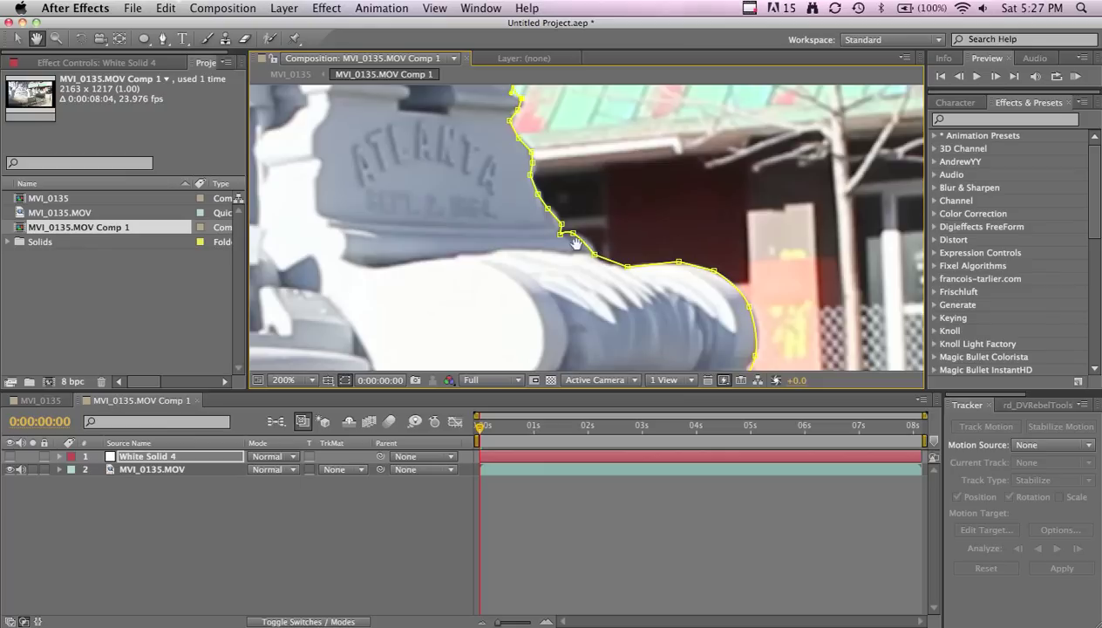
key(g)
key(v)
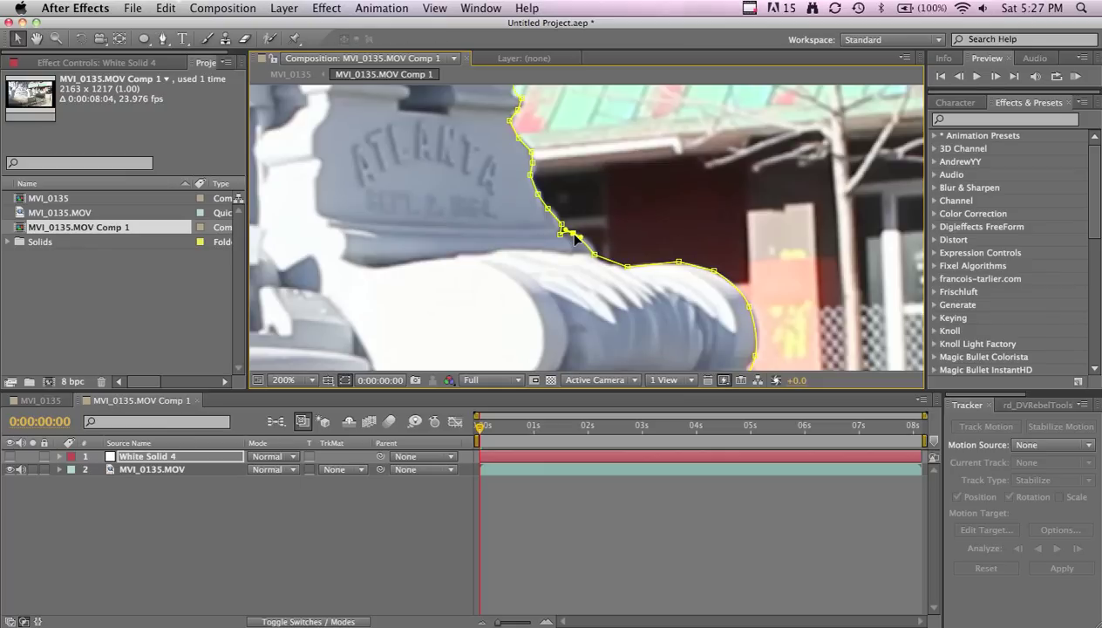
click(10, 456)
Hide the white solid and enable the Mask Path stopwatch for a keyframe at 0.
scroll(381, 302, down, 6)
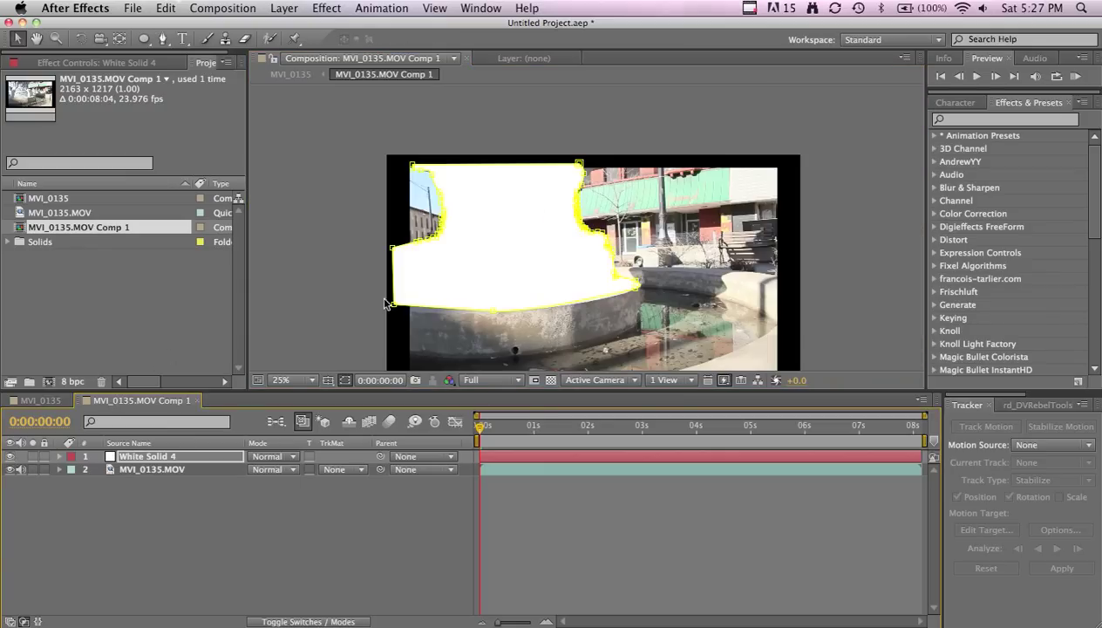
drag(480, 426, 457, 431)
click(9, 456)
key(m)
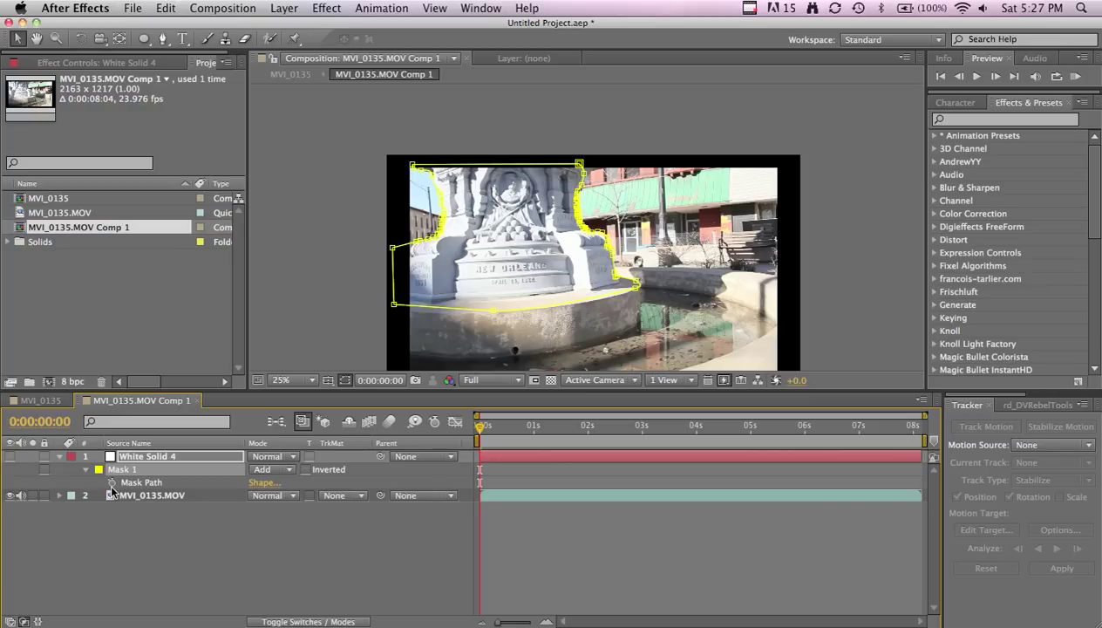
click(112, 482)
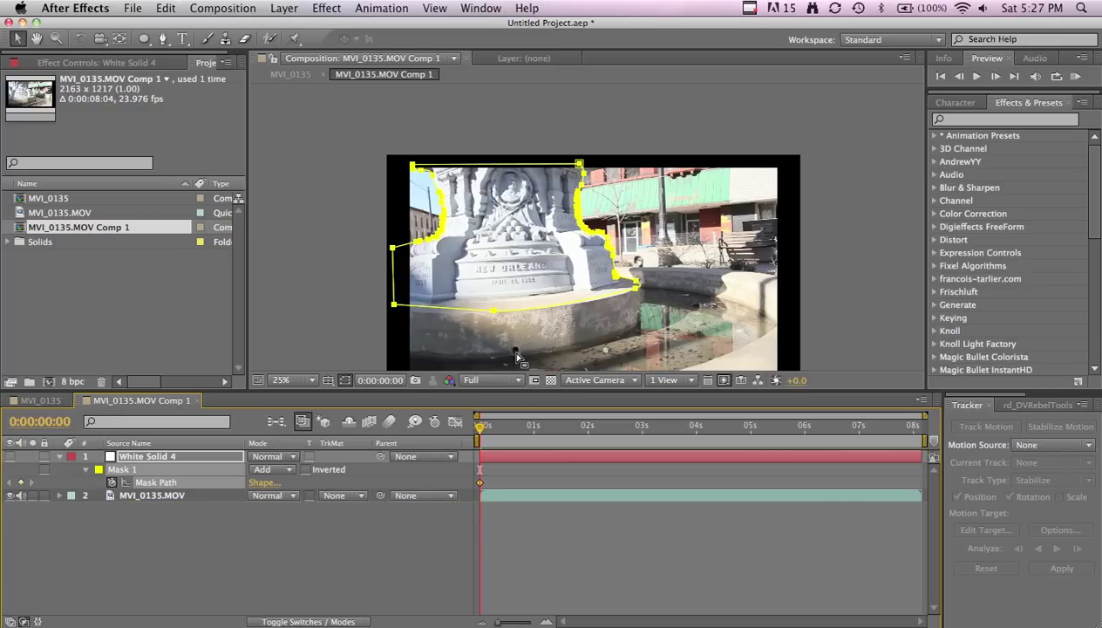
Add Mask Path keyframes at 2:08 and 1:01, free-transforming the mask to fit the statue.
key(period)
drag(482, 426, 608, 436)
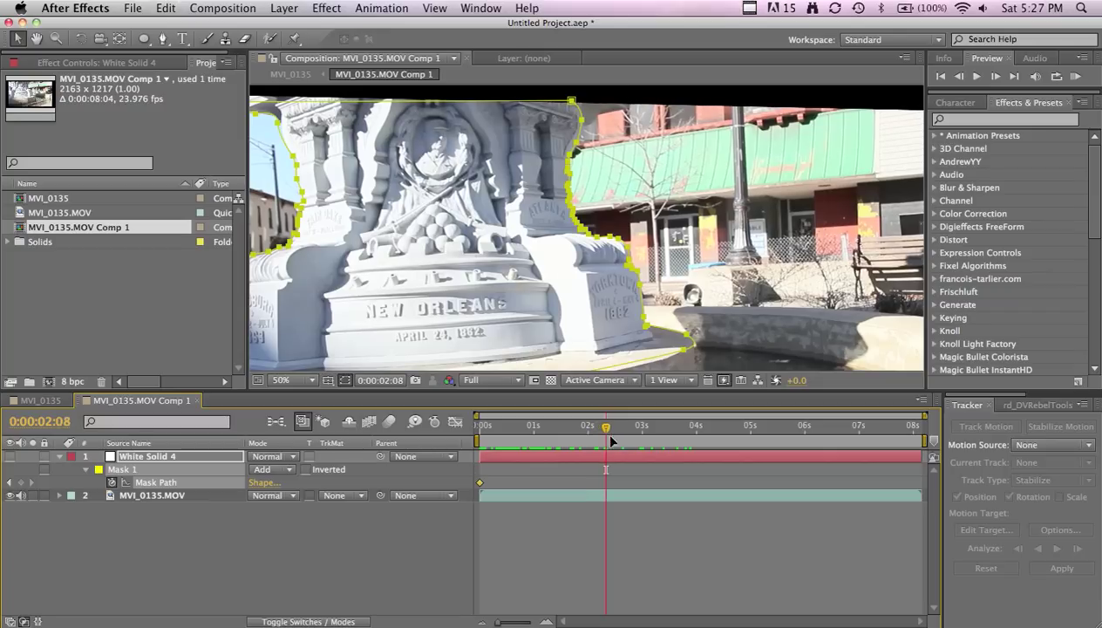
click(623, 369)
key(alt+m)
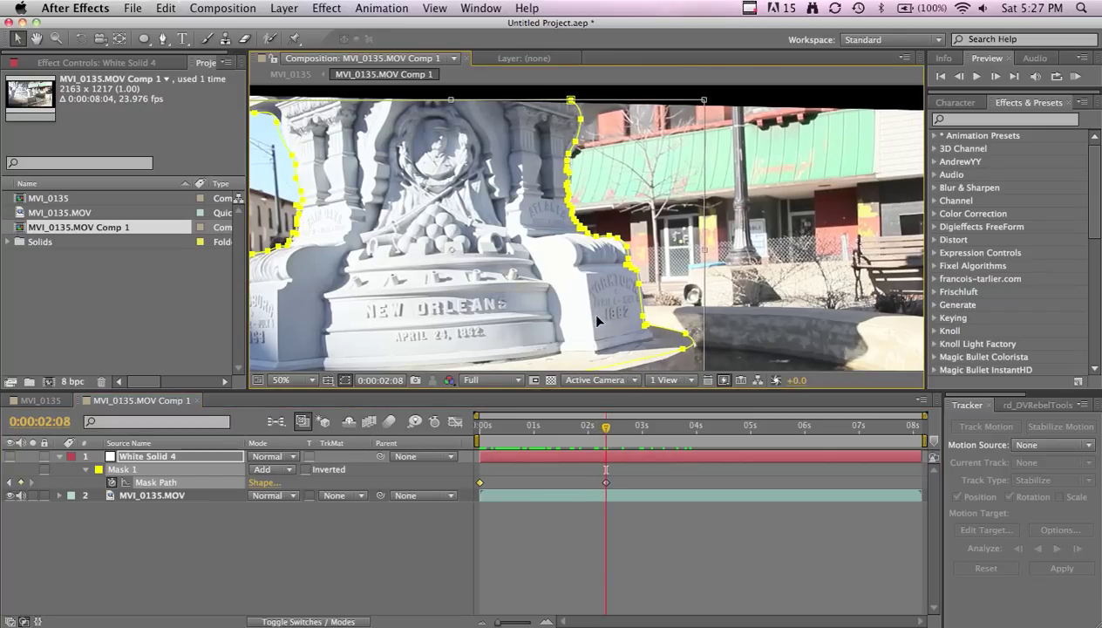
drag(590, 433, 535, 433)
double_click(649, 365)
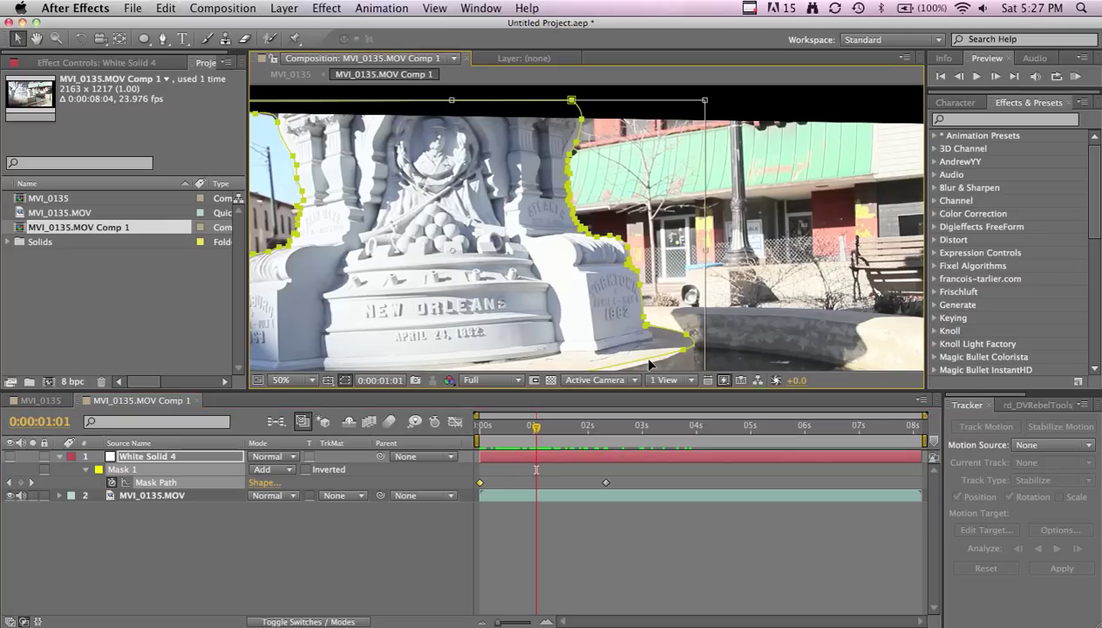
click(530, 274)
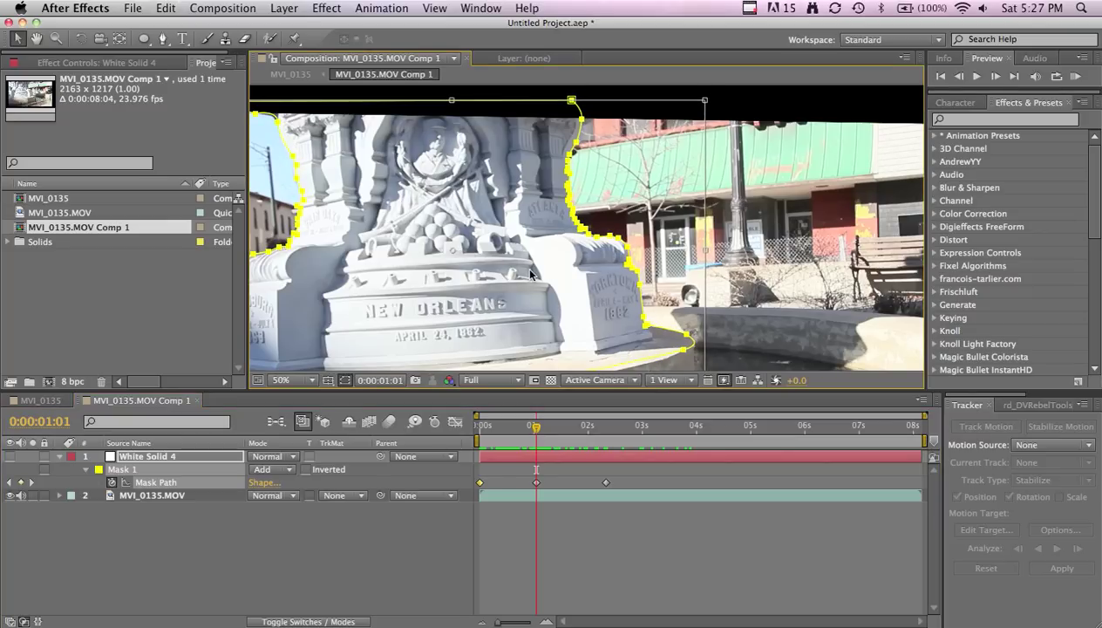
At 4:03, free-transform the mask rightward onto the statue, then scrub back to the start.
drag(660, 426, 704, 426)
click(584, 347)
double_click(621, 365)
key(Right)
key(Right)
key(Right)
key(Right)
key(Right)
key(Right)
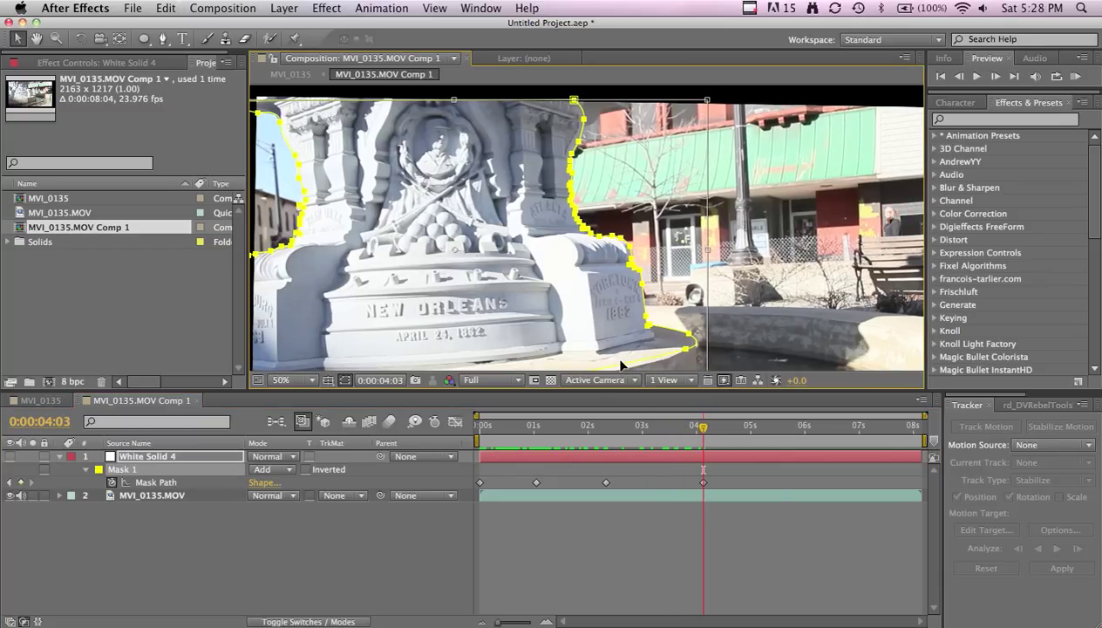
drag(759, 438, 618, 457)
key(Home)
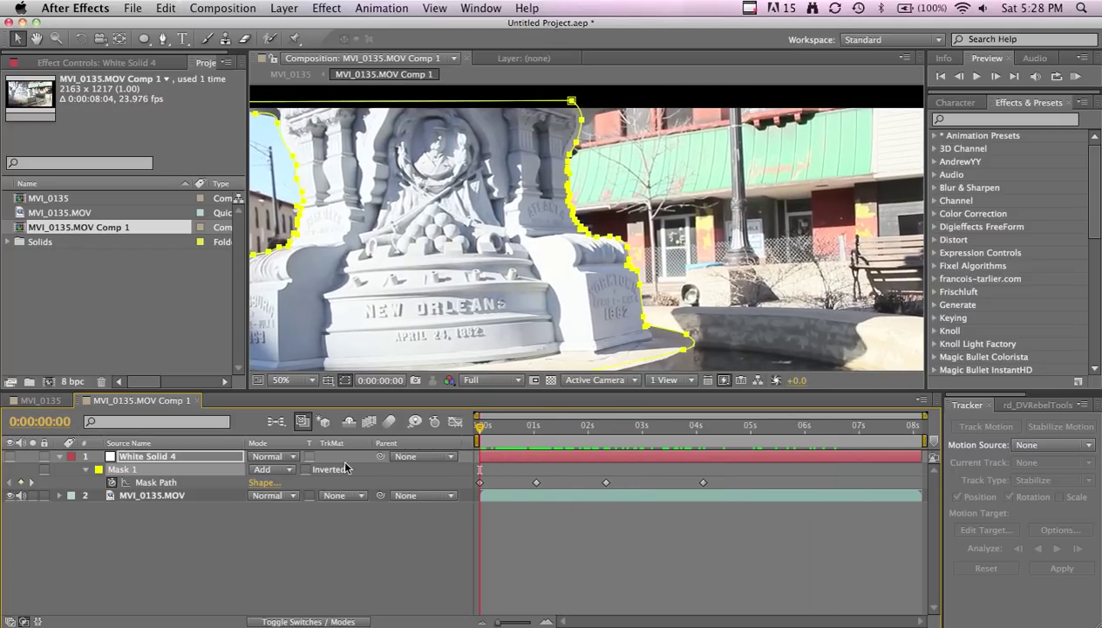
Set Mask 1's feather to 2 pixels in MVI_0135.MOV Comp 1.
key(f)
click(288, 482)
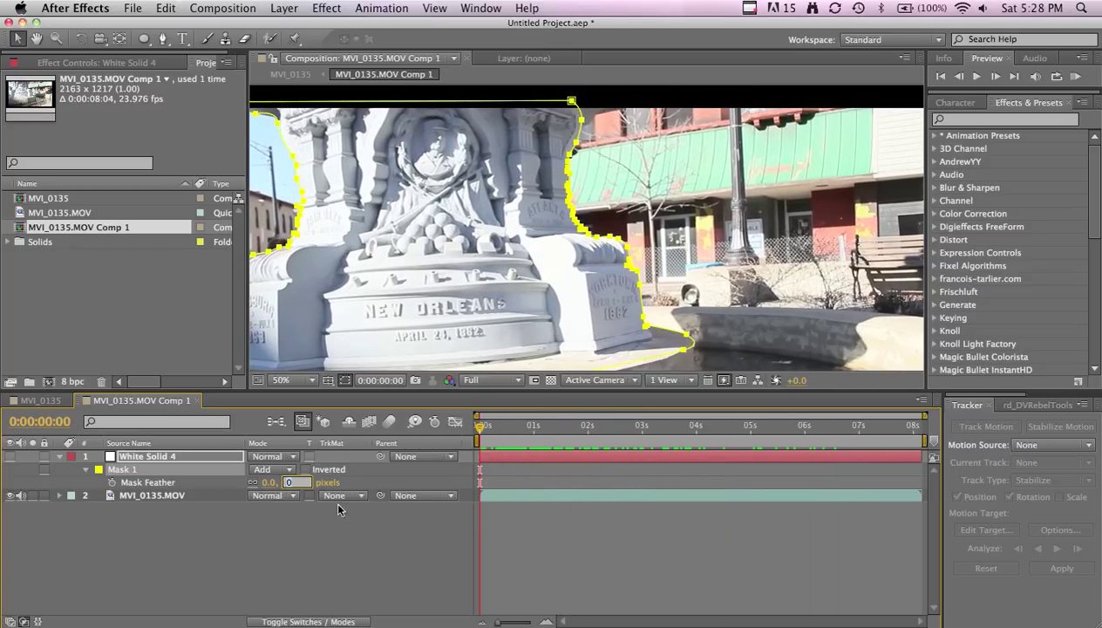
text(5)
click(347, 570)
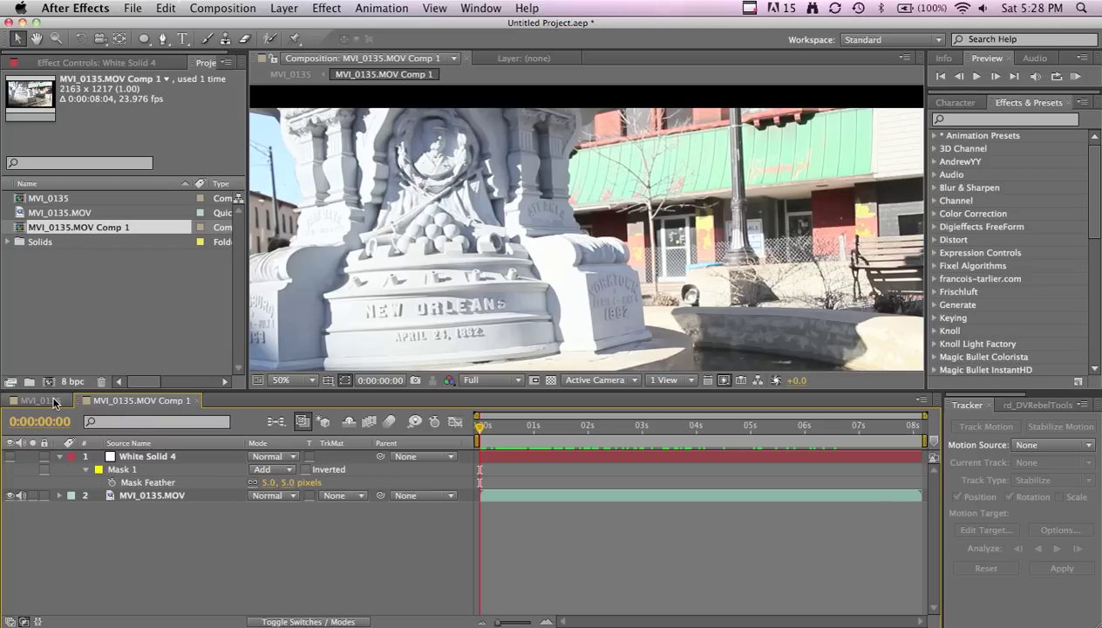
click(55, 402)
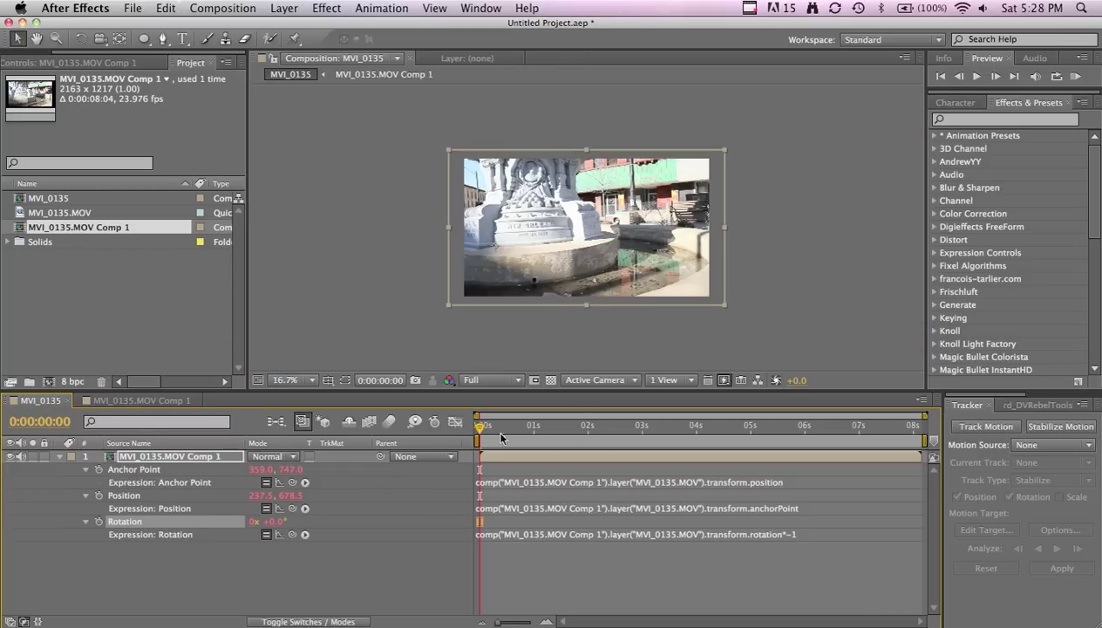
click(162, 401)
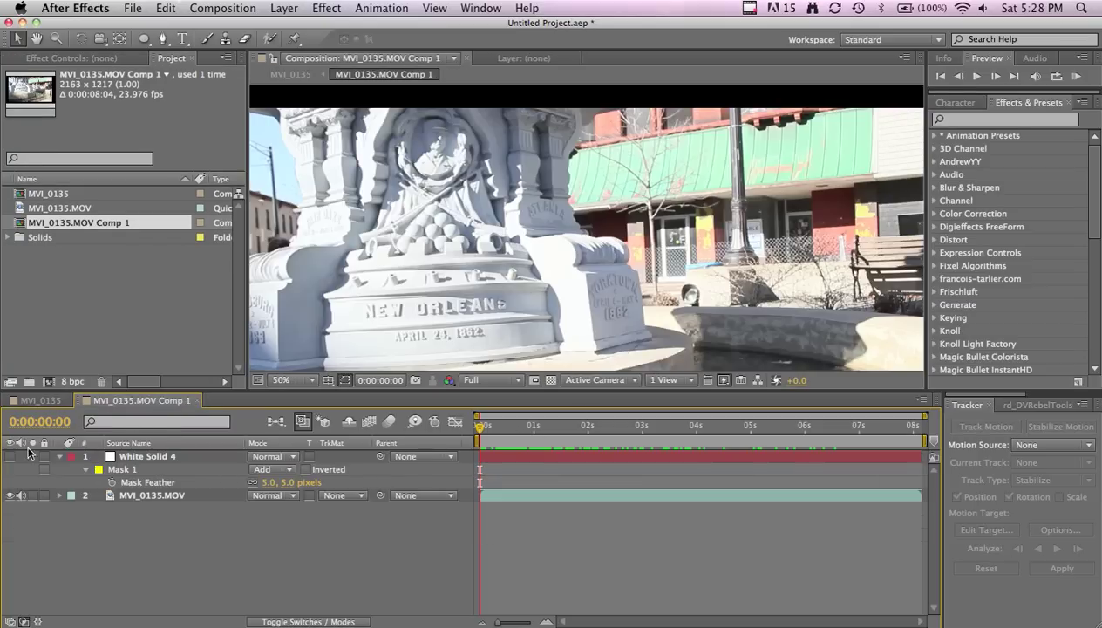
click(10, 456)
click(41, 400)
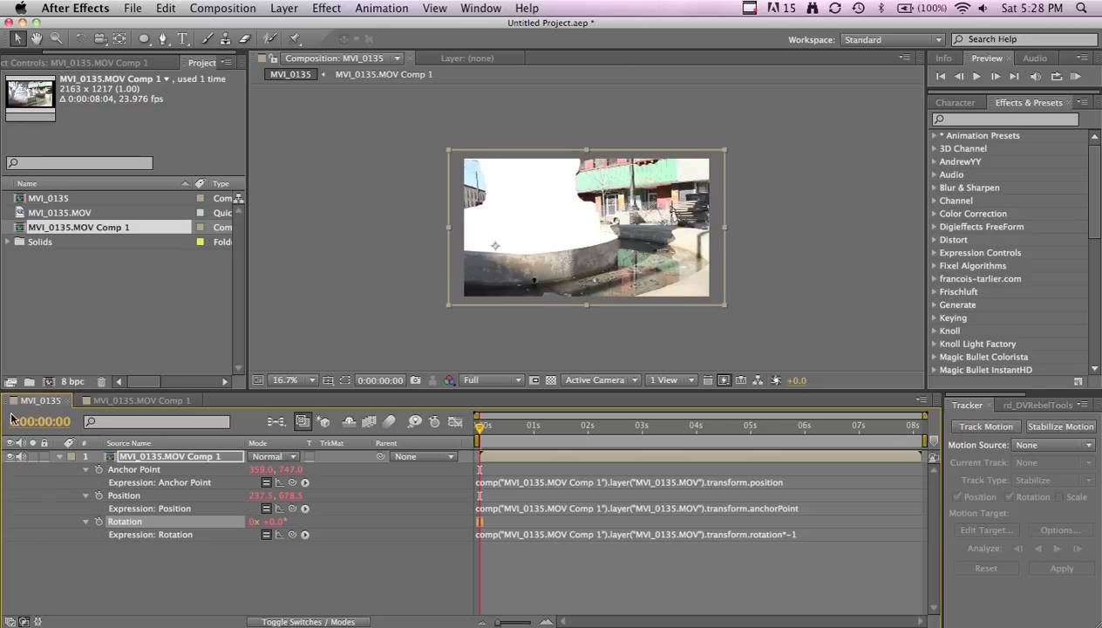
click(58, 456)
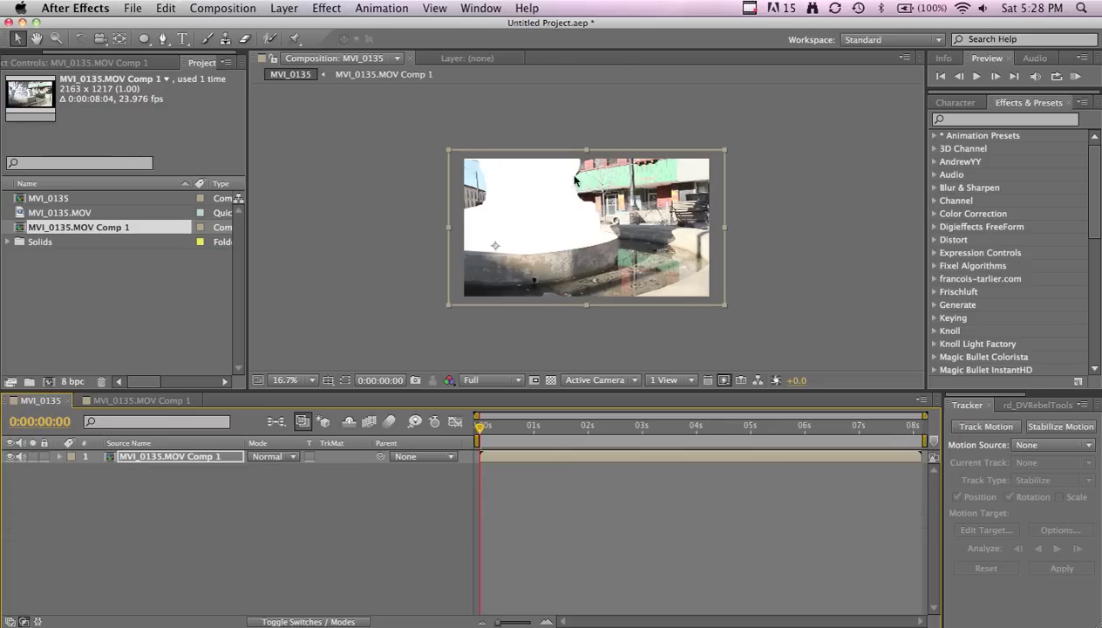
click(124, 398)
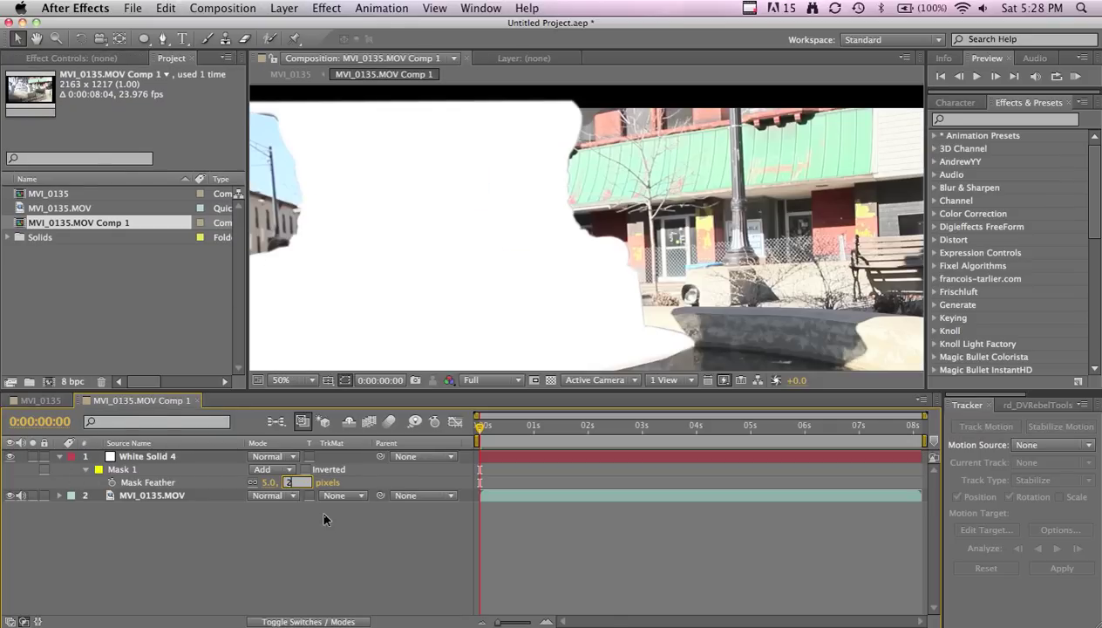
key(Return)
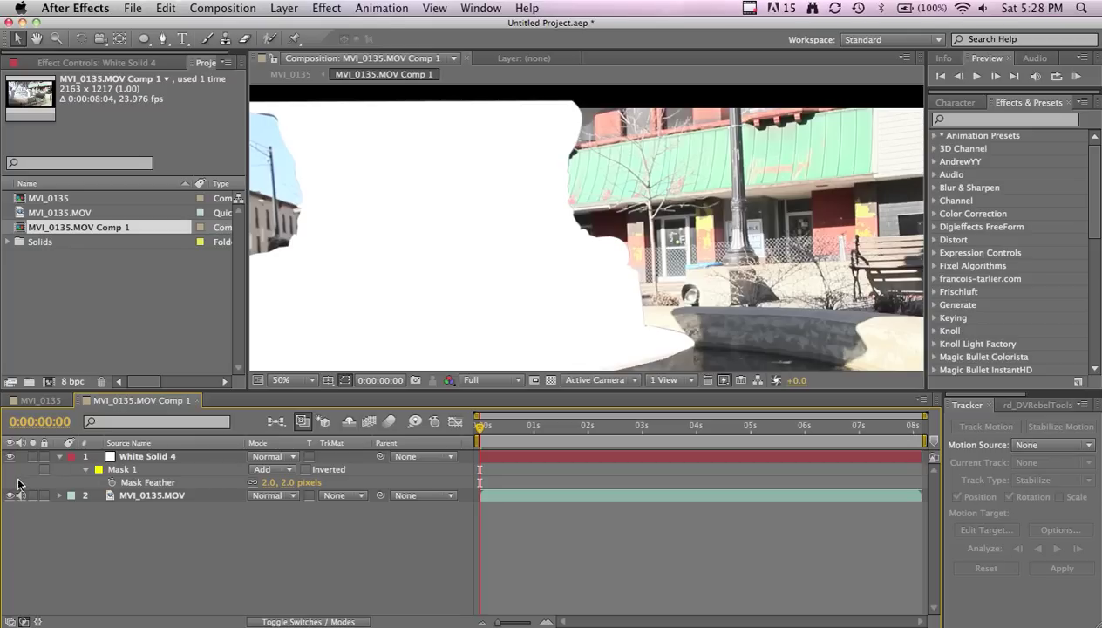
Make the footage a Guide Layer so the comp shows a white-on-black matte, then return to MVI_0135.
click(10, 496)
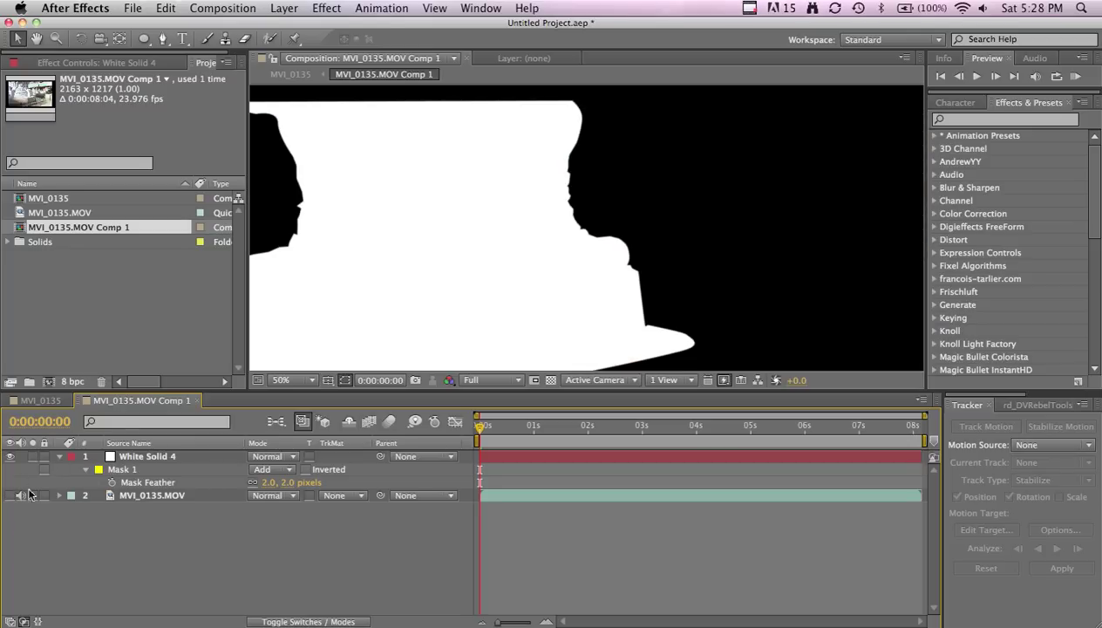
right_click(122, 496)
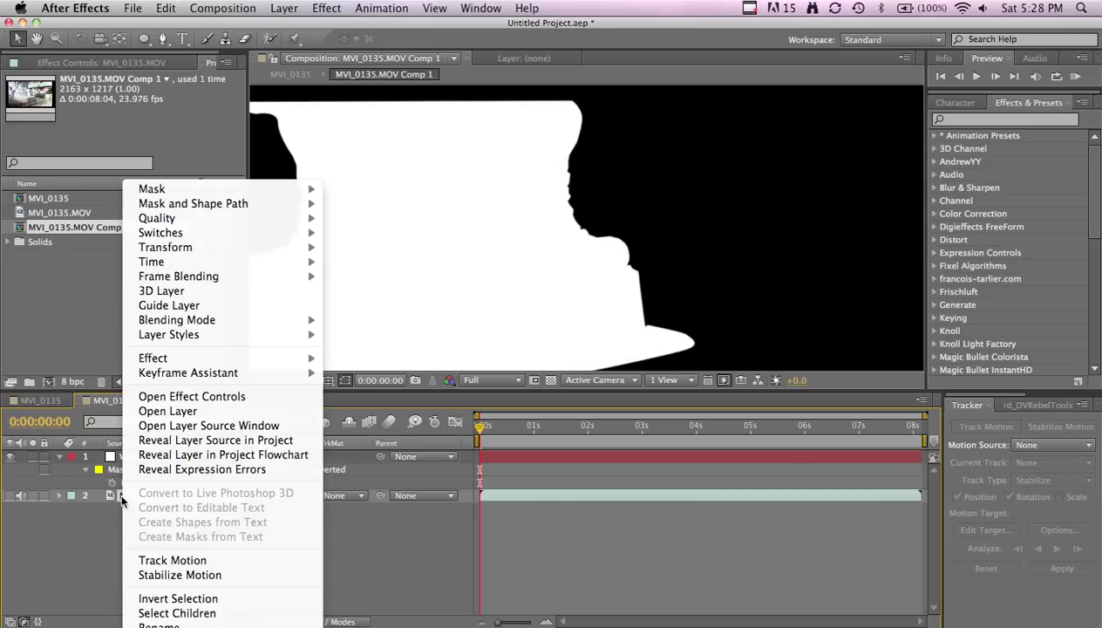
click(200, 306)
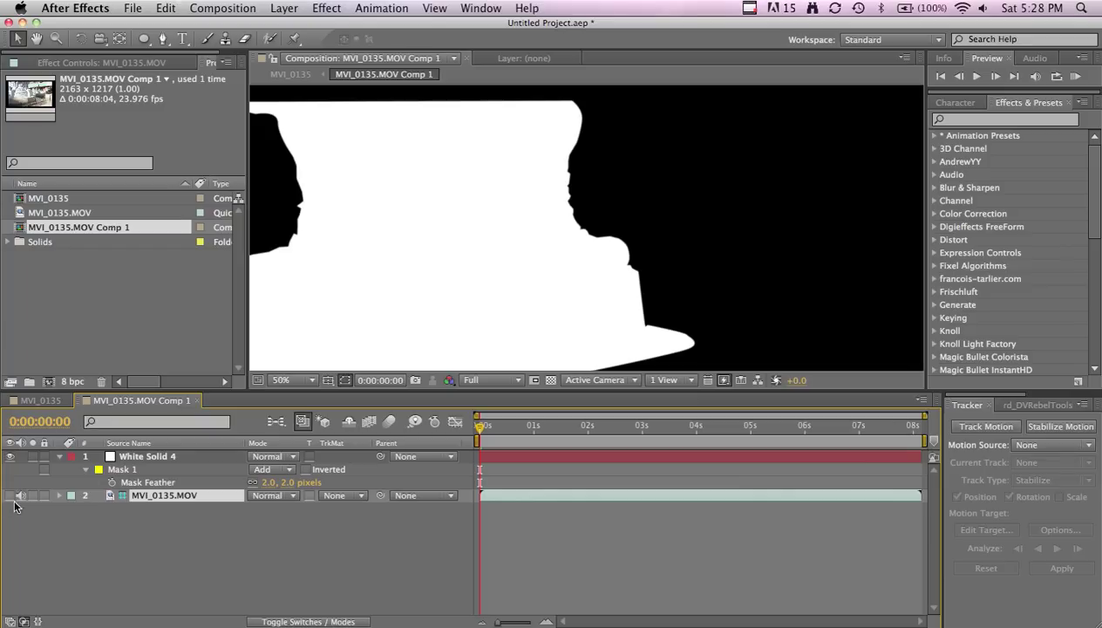
click(10, 495)
click(41, 400)
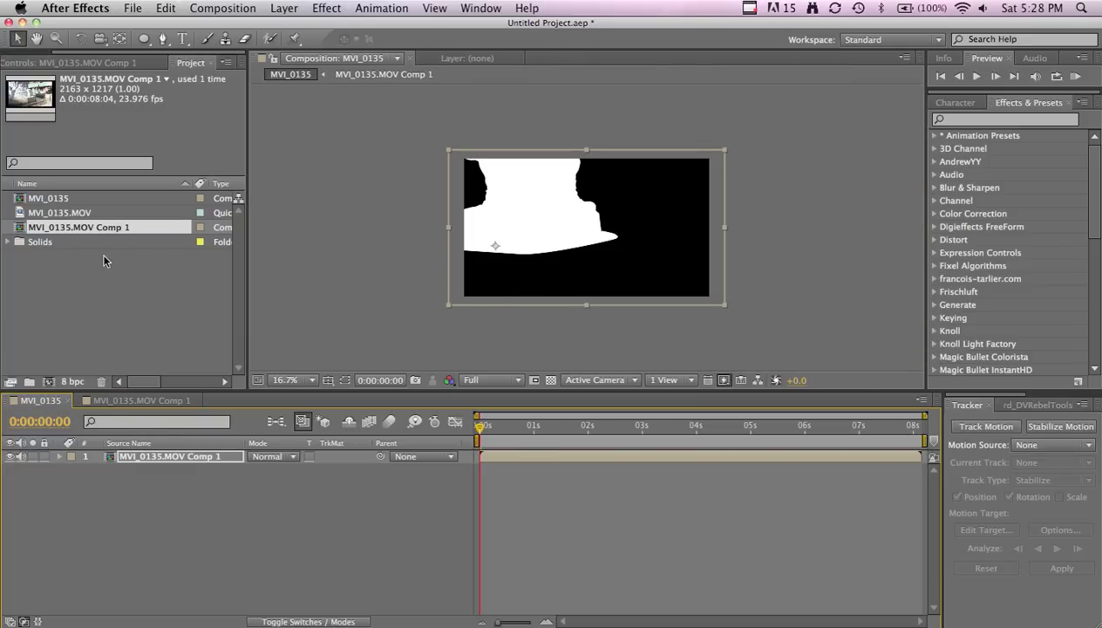
Place MVI_0135.MOV under the matte comp and set its TrkMat to Luma Matte.
drag(59, 212, 167, 509)
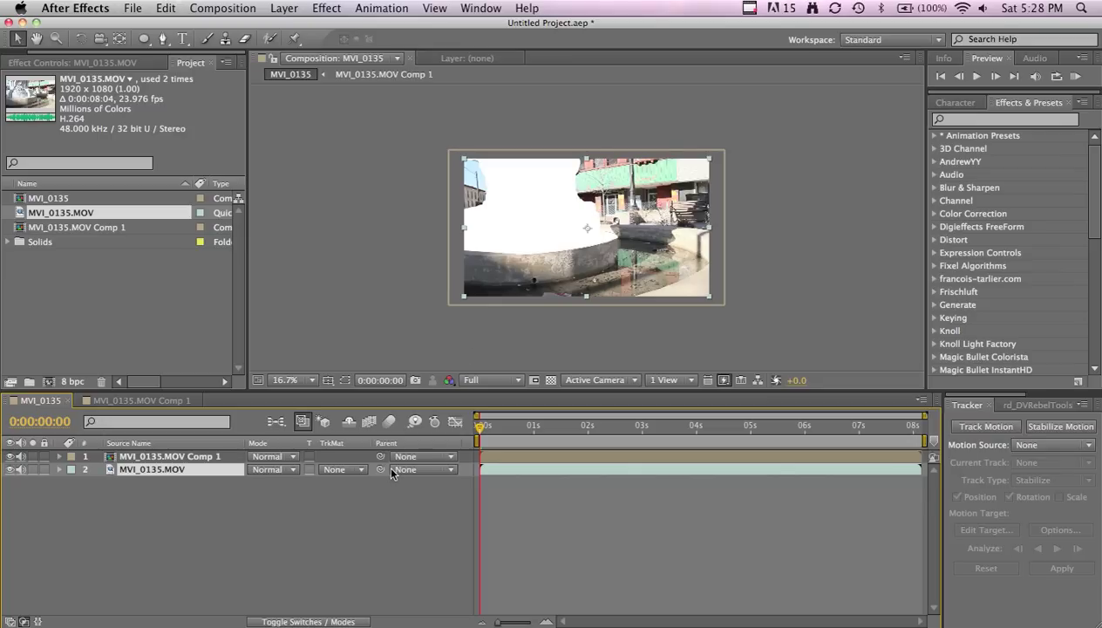
click(319, 621)
click(319, 621)
click(336, 469)
click(369, 538)
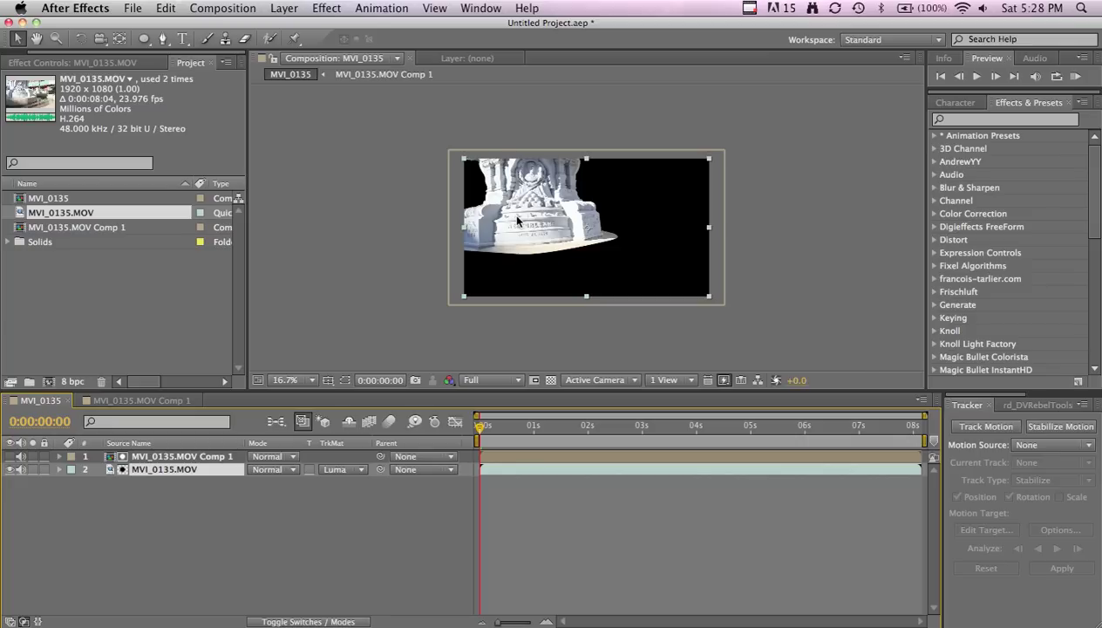
key(period)
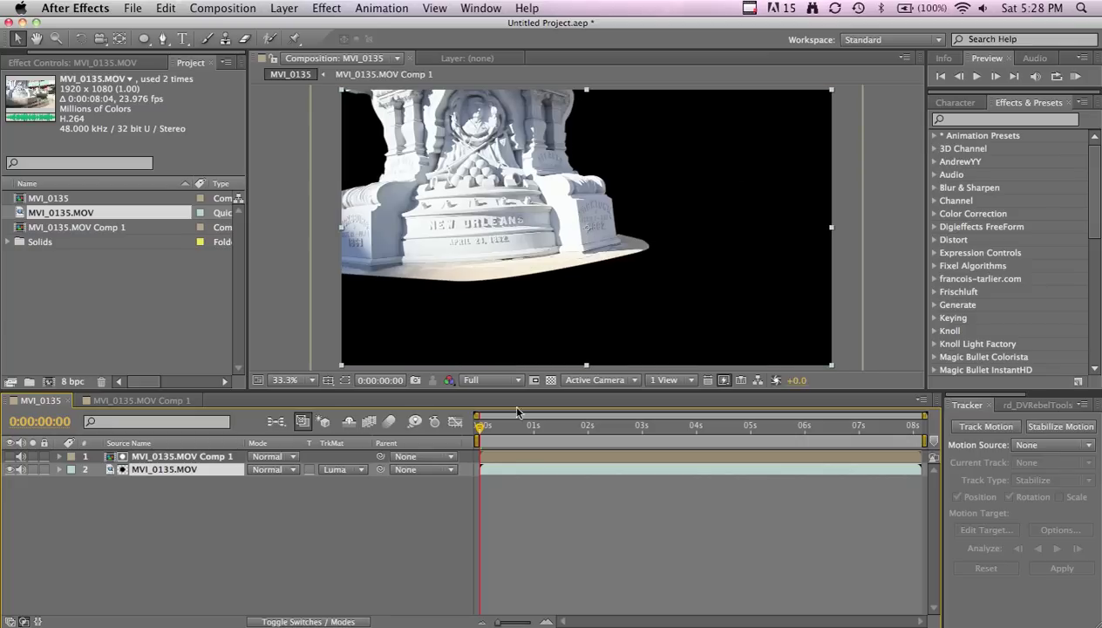
Pre-compose both layers into Pre-comp 1 and add another MVI_0135.MOV copy beneath it.
key(space)
drag(670, 426, 407, 445)
key(super+a)
key(super+shift+c)
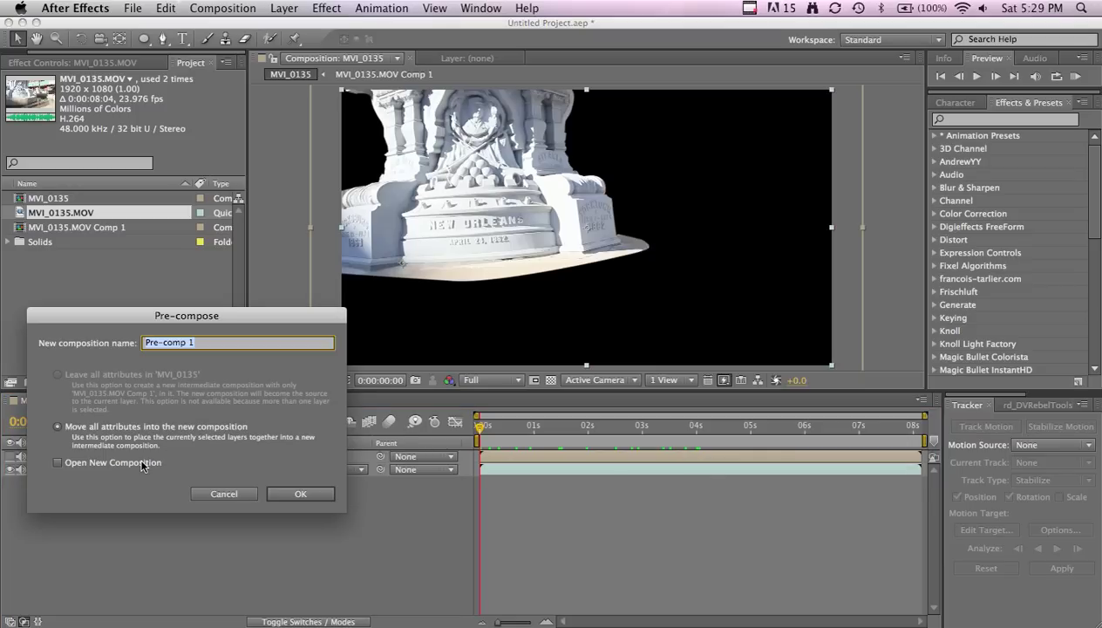
key(Return)
drag(38, 222, 182, 521)
key(comma)
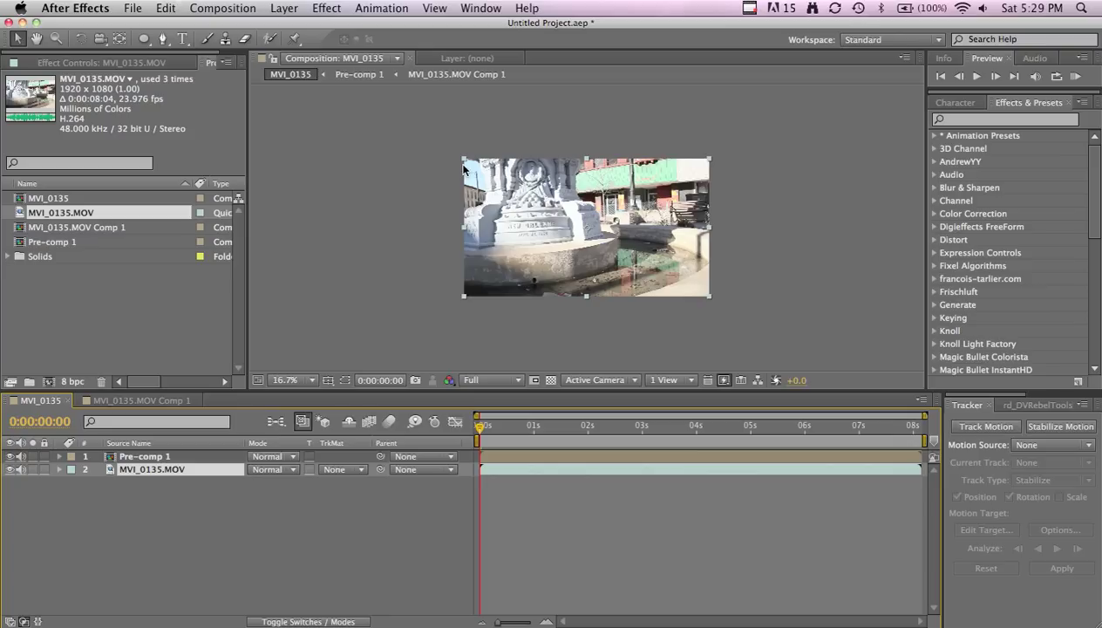
Create a new shape layer with a circle on the right side of the frame.
click(278, 8)
mouse_move(297, 28)
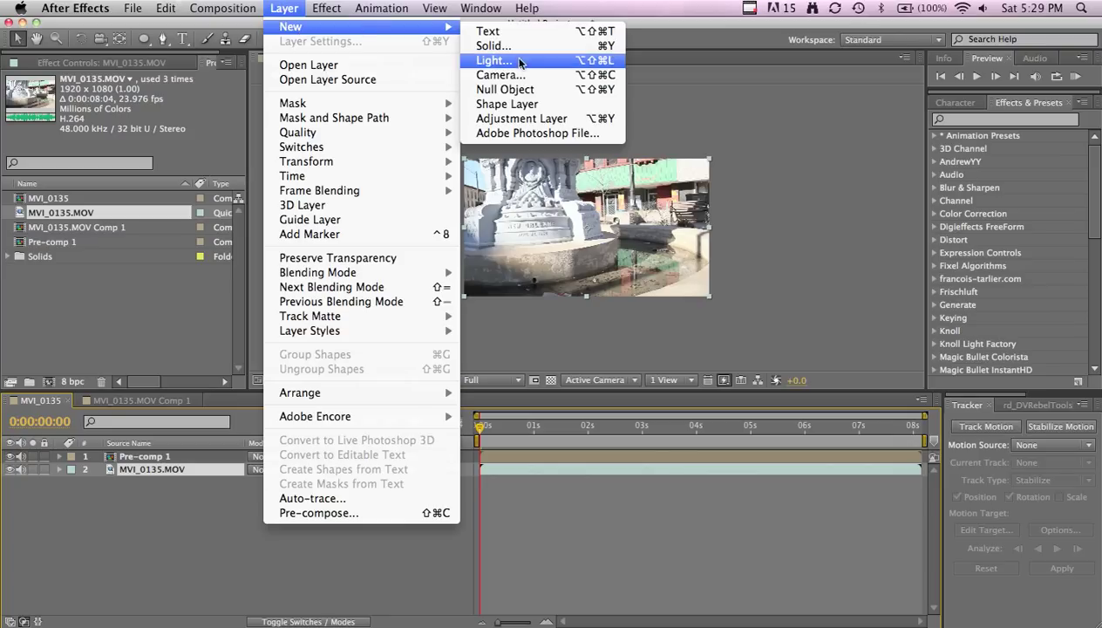
click(534, 104)
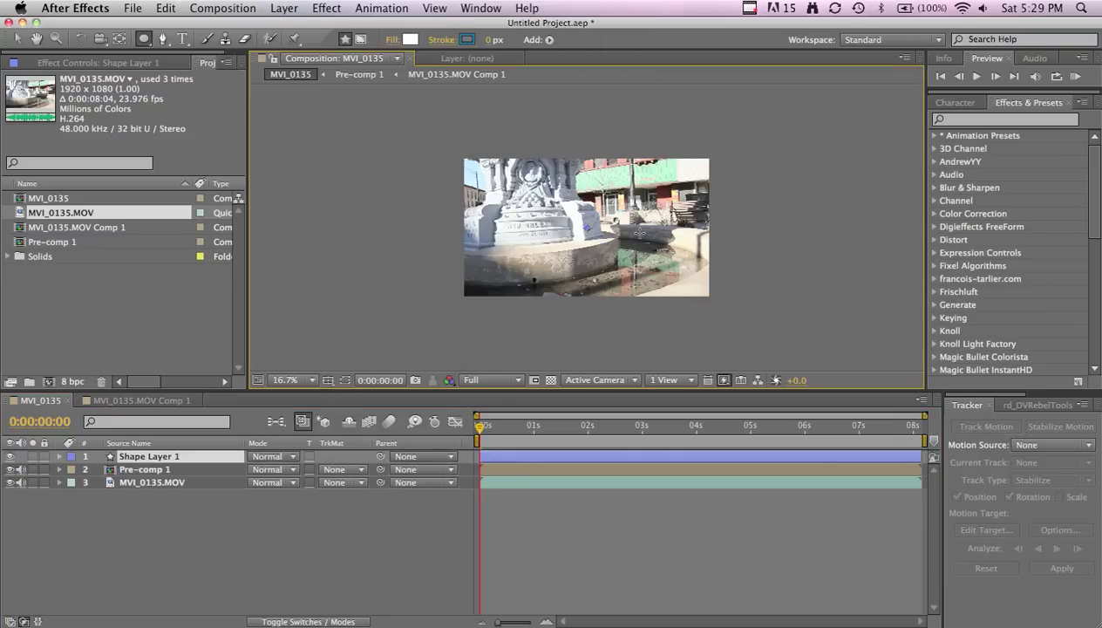
drag(640, 232, 649, 253)
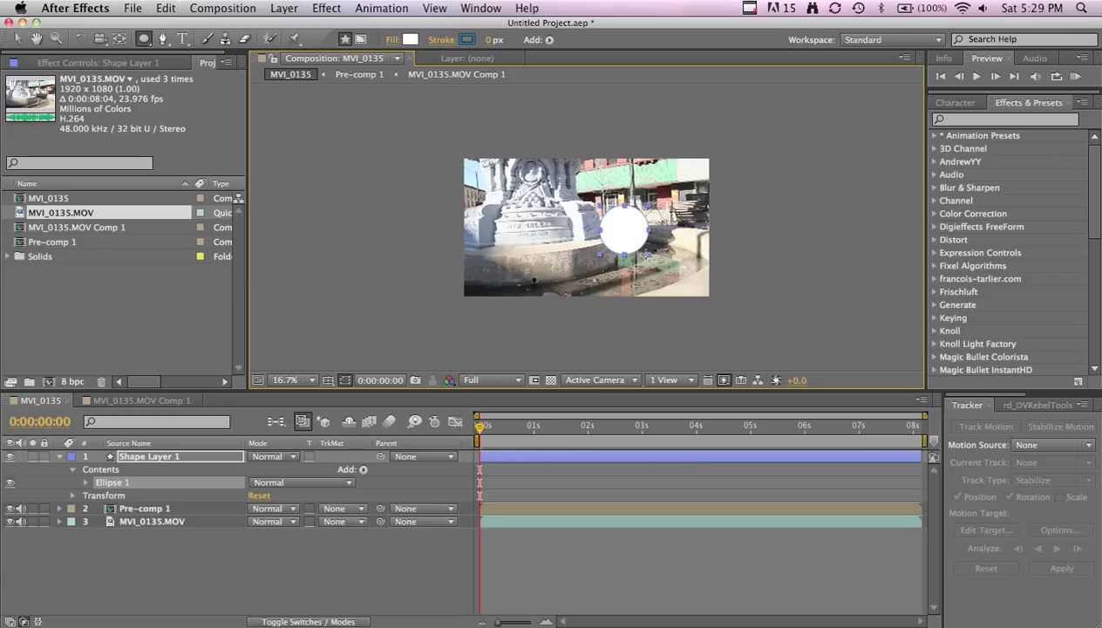
Apply Fractal Noise with Contrast 142, Brightness -2, and Evolution expression time*100.
click(1001, 121)
text(frac)
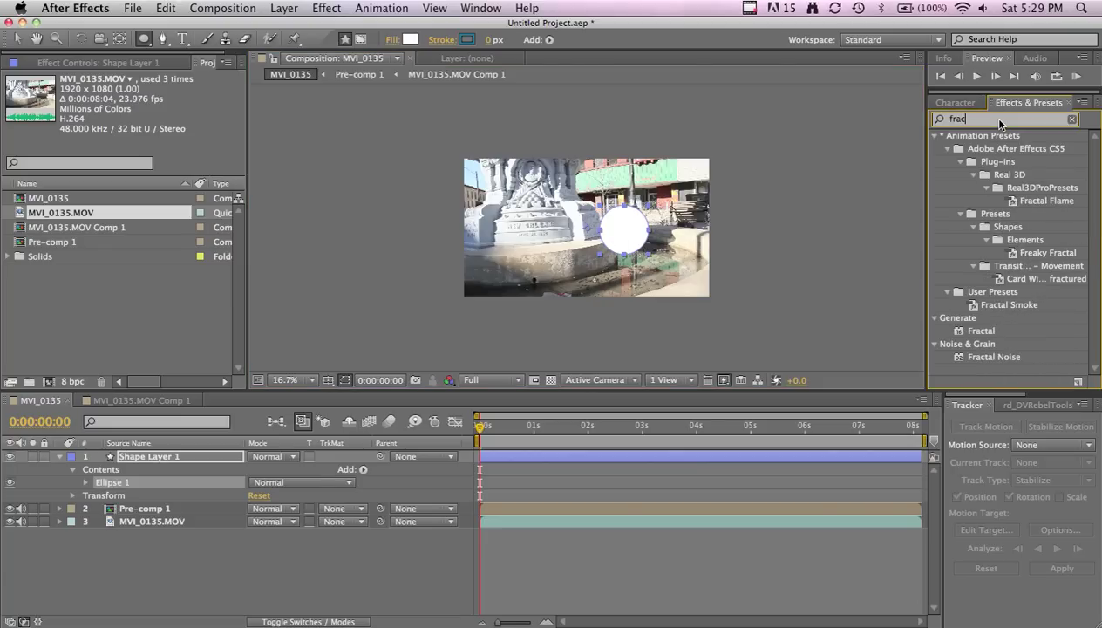
text(ta)
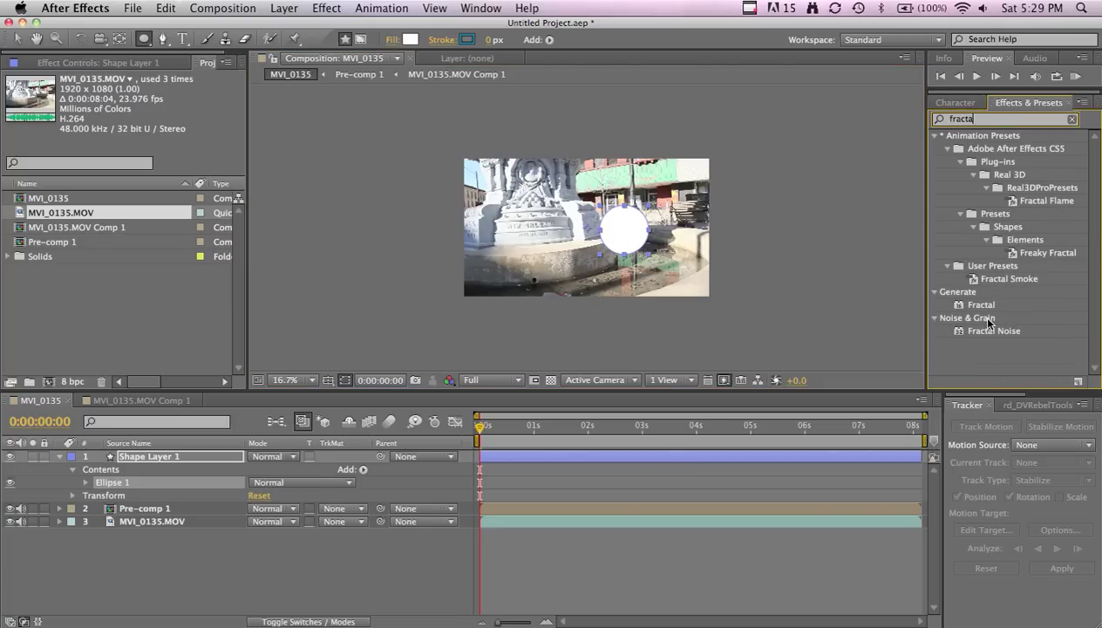
drag(986, 330, 608, 240)
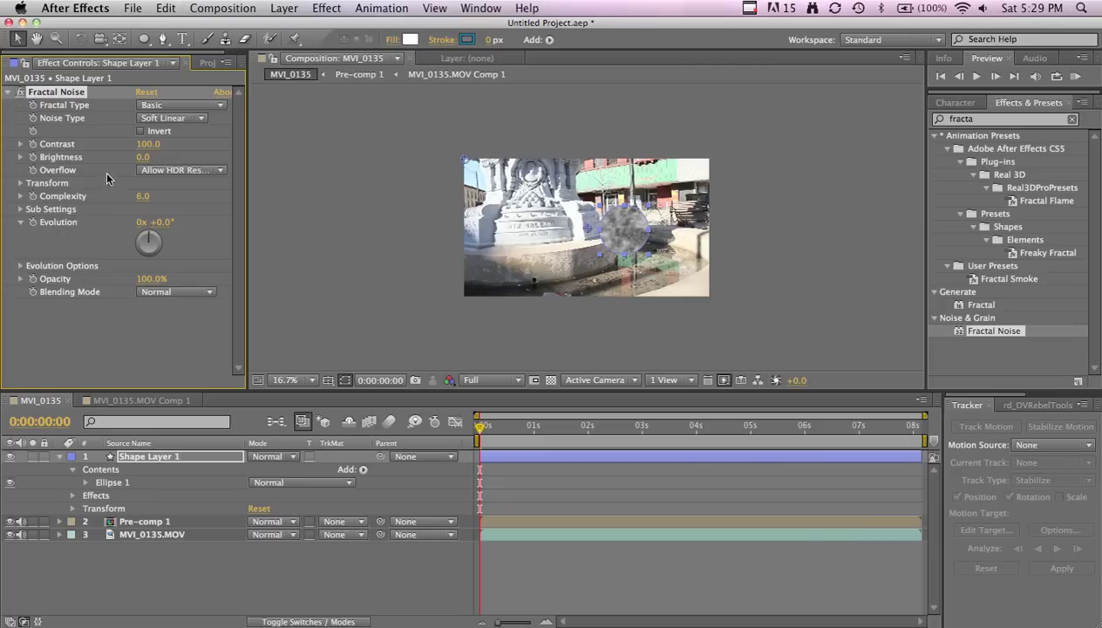
drag(147, 144, 44, 222)
drag(148, 157, 119, 212)
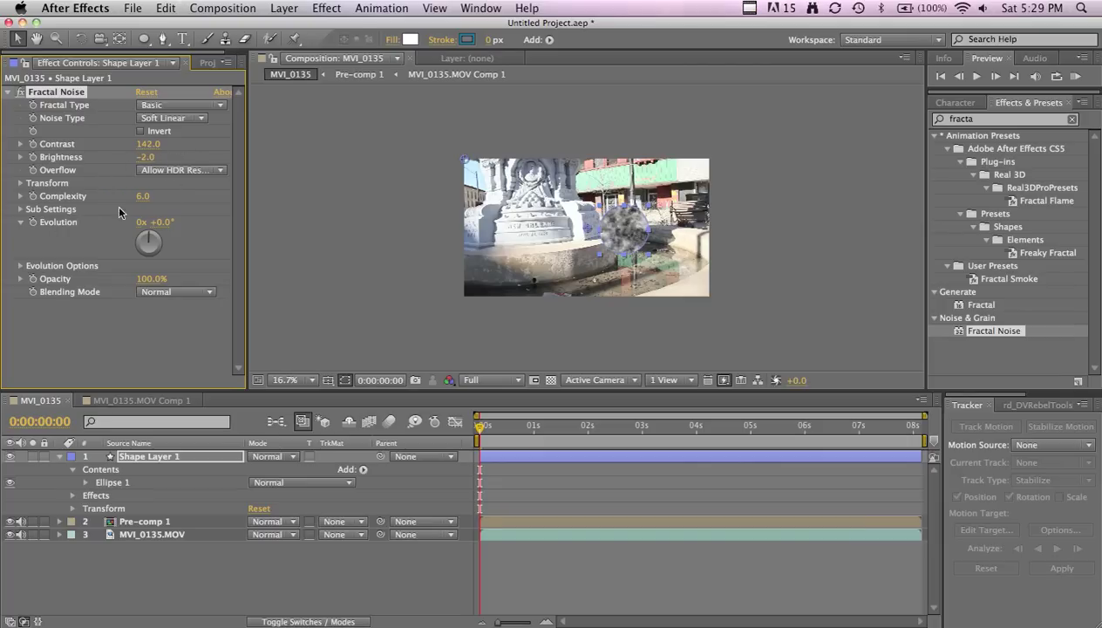
alt+click(33, 224)
text(tie)
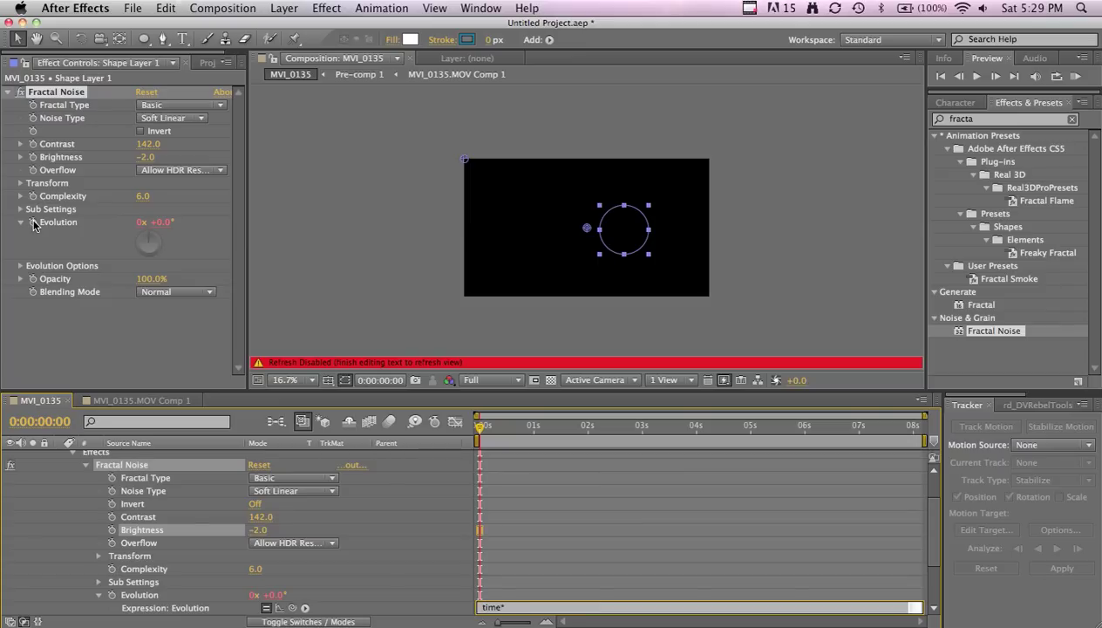
click(357, 510)
click(9, 92)
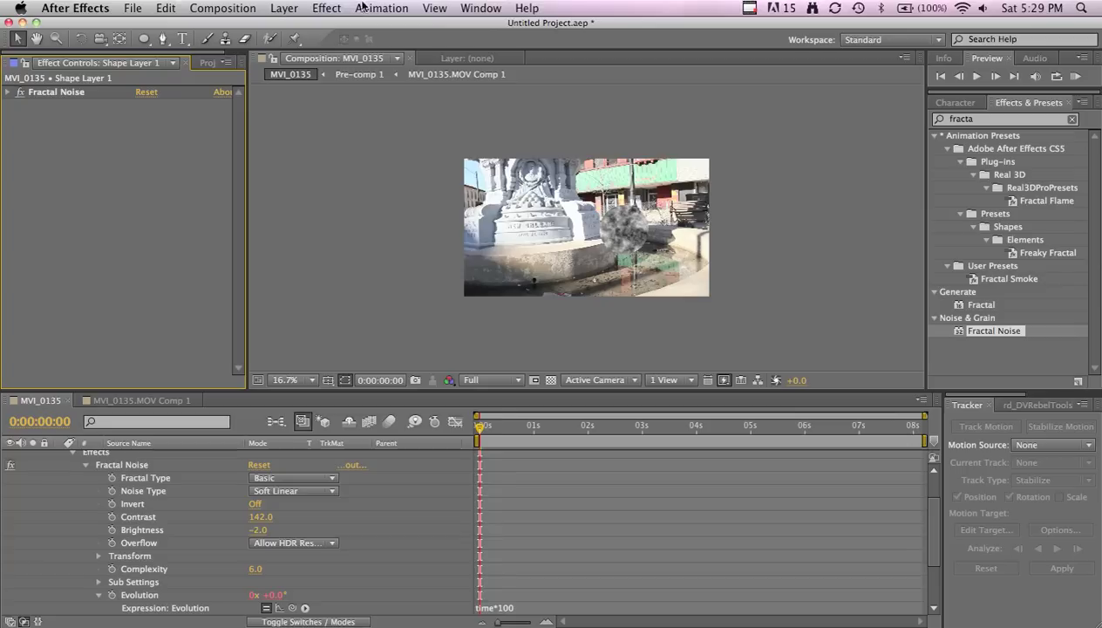
Add CC Radial Blur to the circle with Straight Zoom type and Amount 78.
click(328, 8)
click(129, 307)
scroll(157, 449, up, 3)
click(148, 456)
click(326, 8)
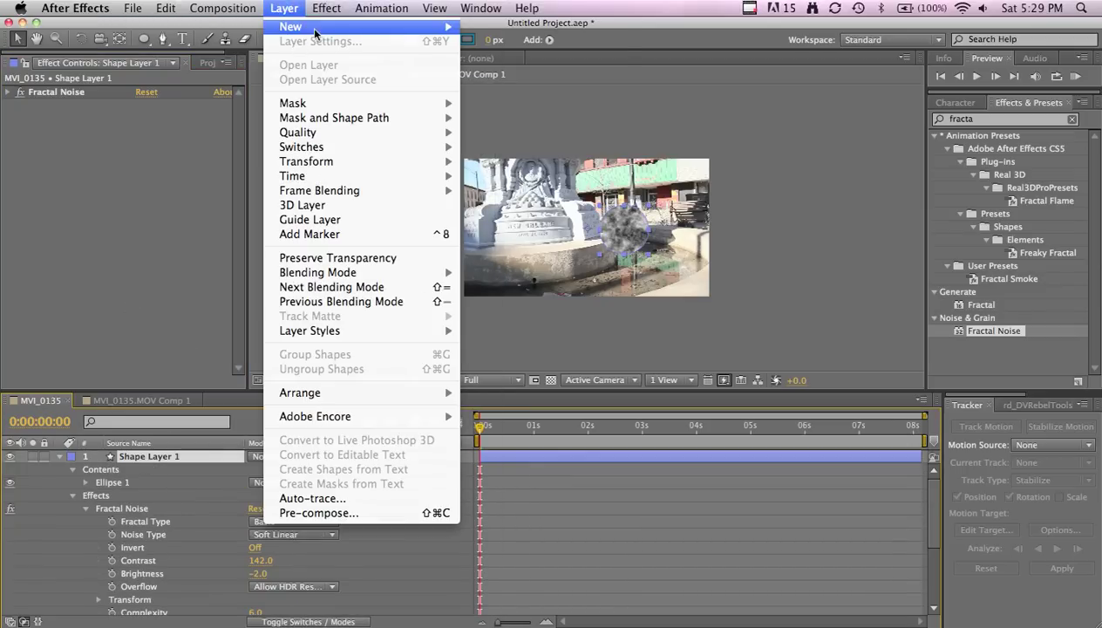
mouse_move(388, 124)
click(549, 152)
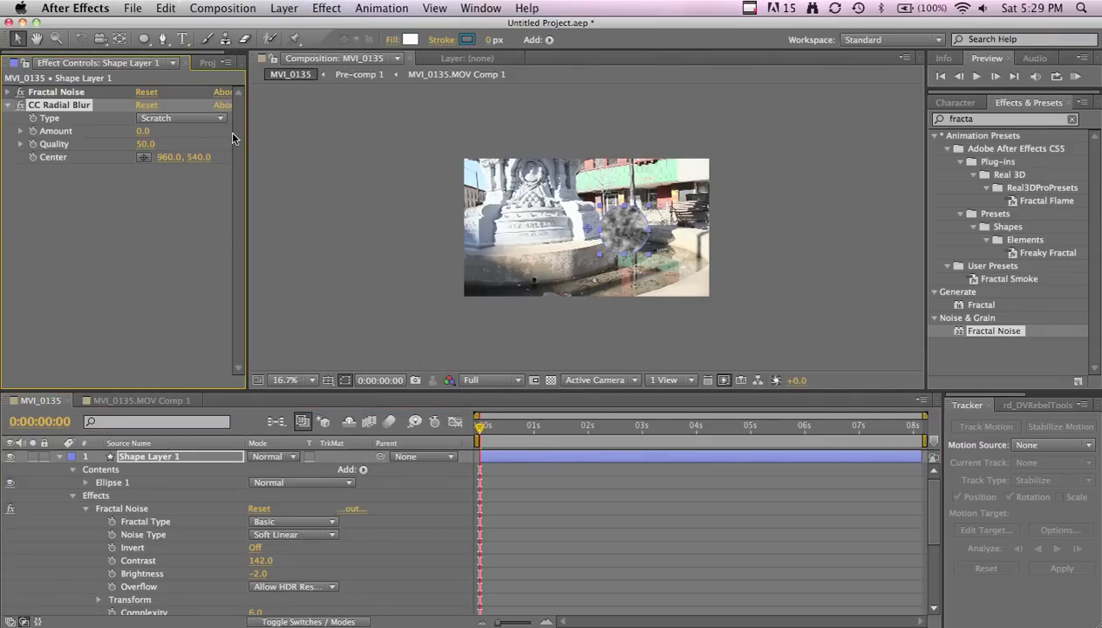
click(186, 119)
click(188, 132)
drag(143, 130, 229, 133)
Add Hue/Saturation with Colorize on and Colorize Hue 174°.
click(986, 122)
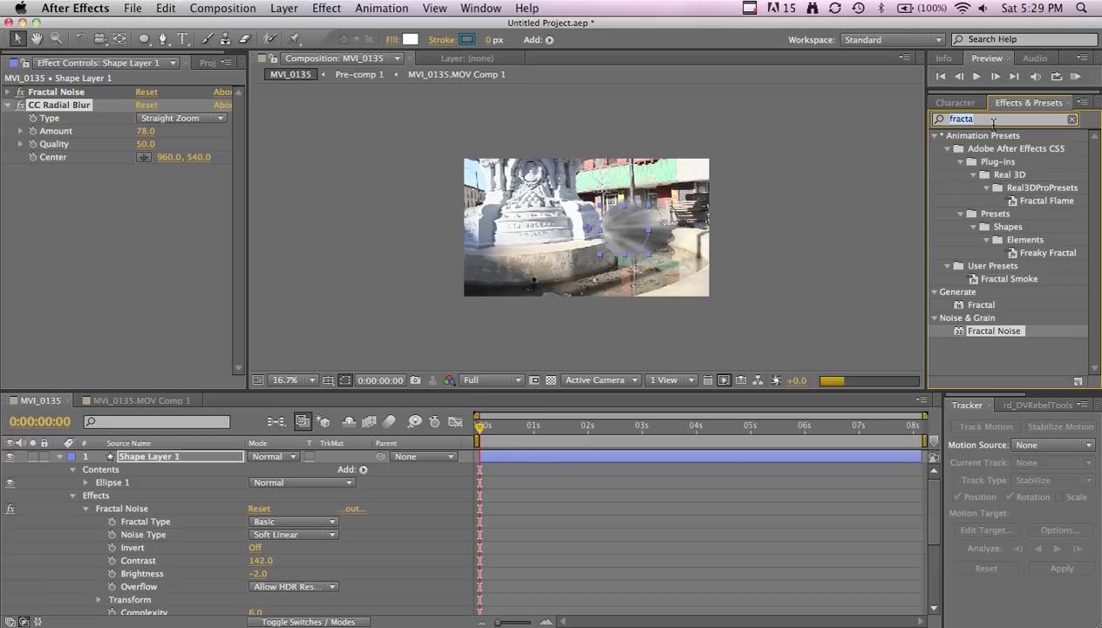
text(hue)
drag(960, 230, 578, 194)
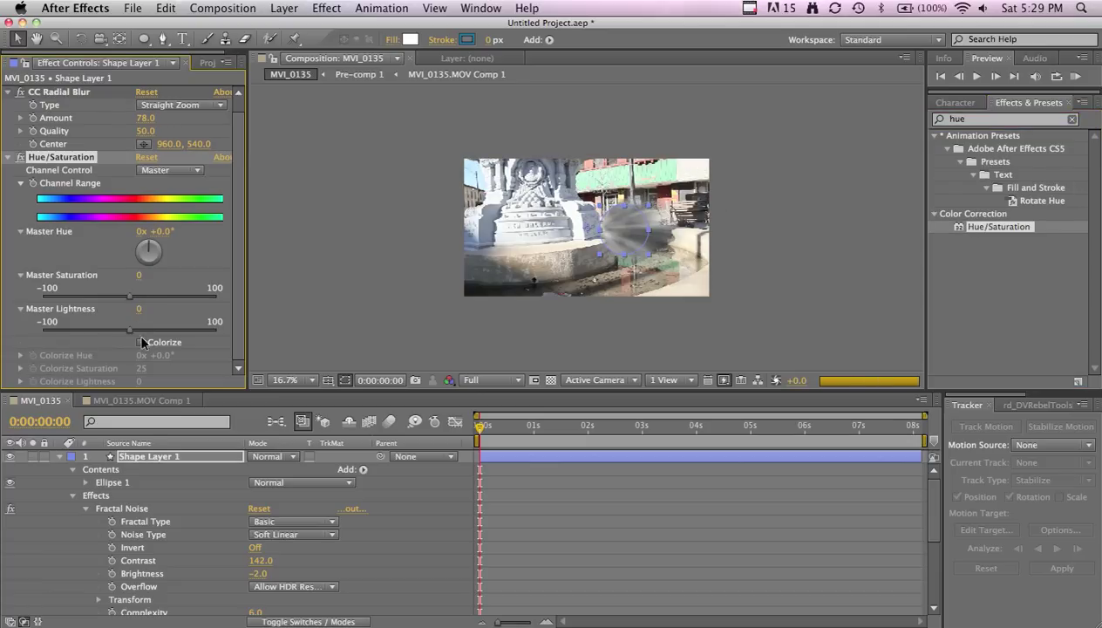
click(141, 342)
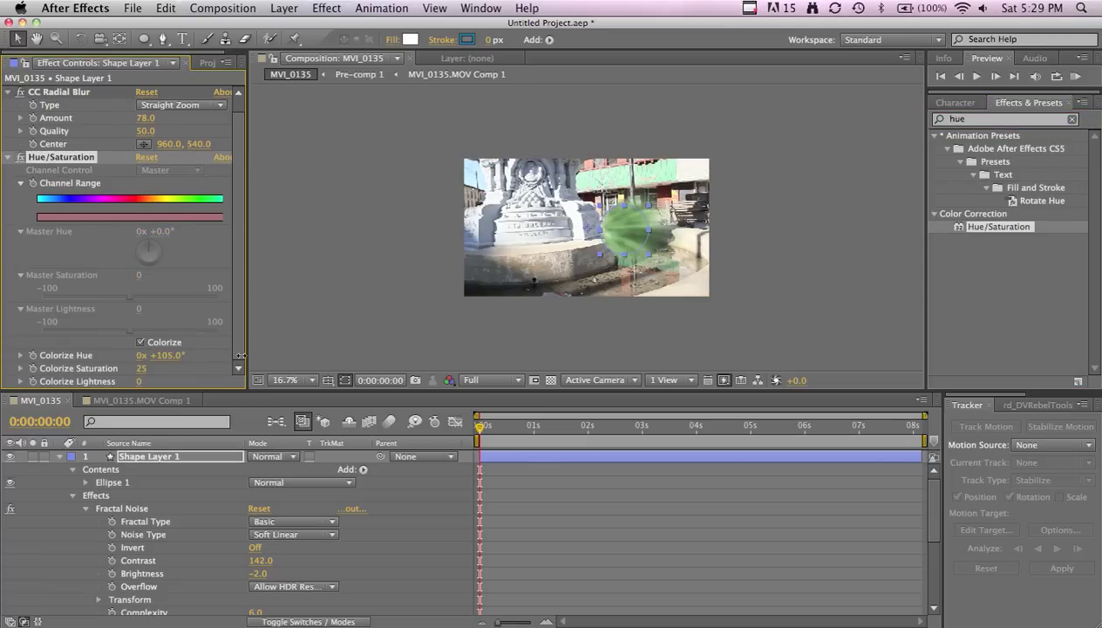
drag(270, 358, 298, 360)
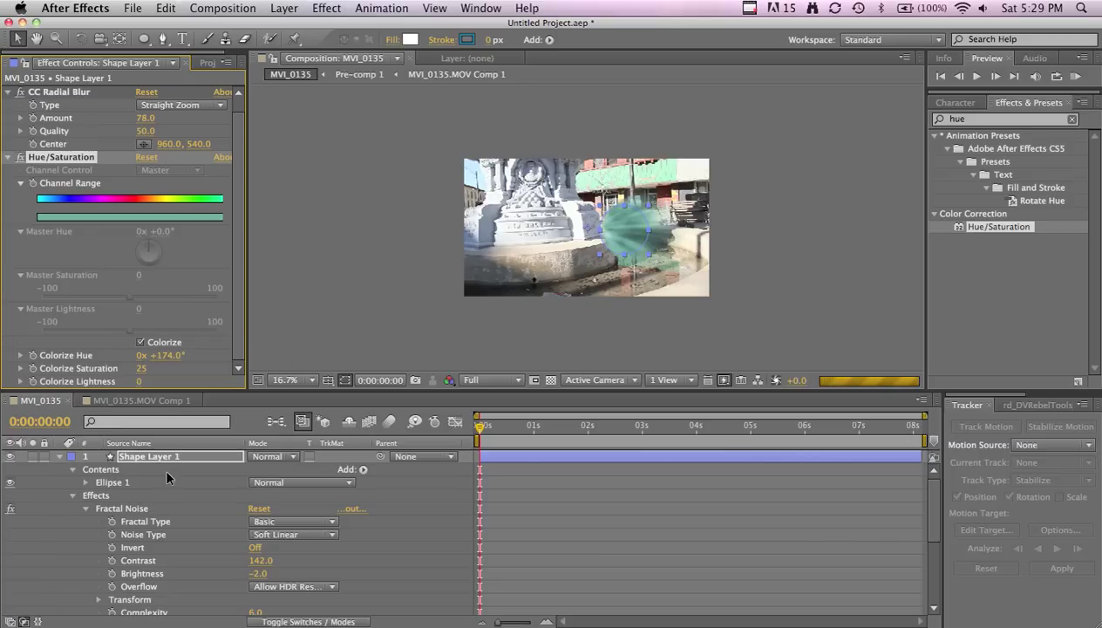
key(slash)
key(p)
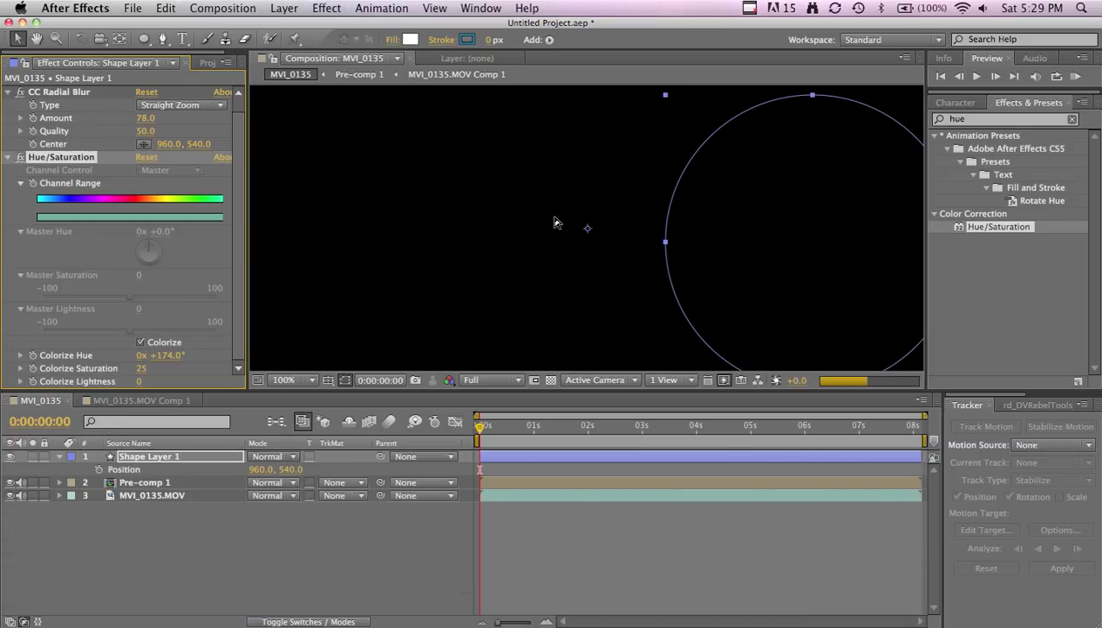
Set preview resolution to Half, position the blob, and keyframe its Position at 0s.
key(comma)
key(comma)
key(comma)
key(comma)
key(comma)
click(493, 380)
click(498, 431)
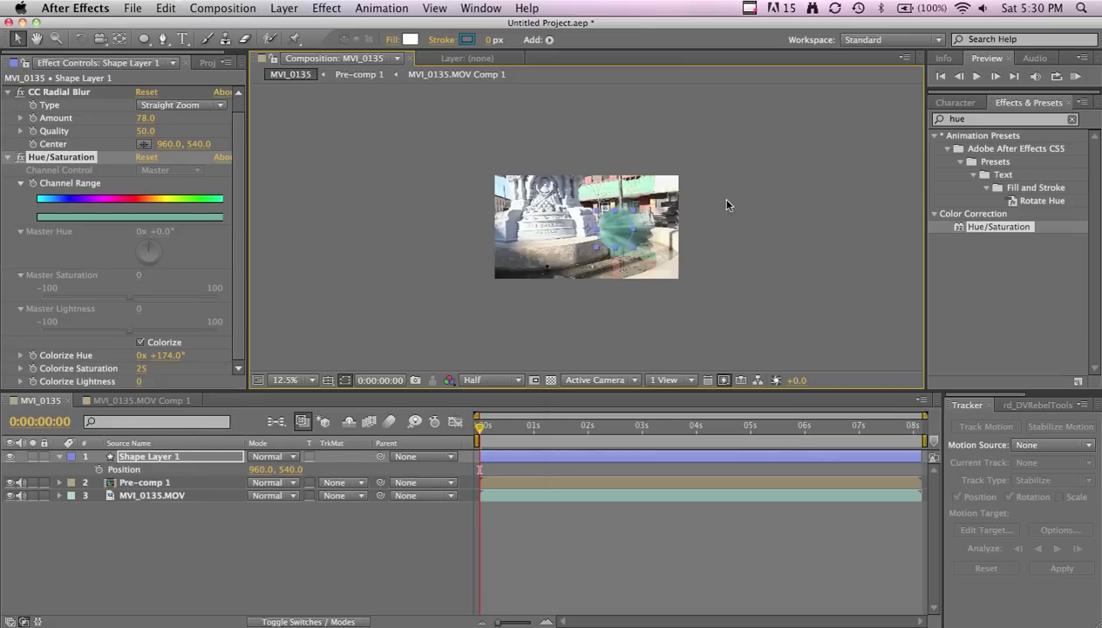
drag(641, 235, 669, 225)
click(98, 470)
At 7:04 move the blob off the left edge, then place its layer below Pre-comp 1.
drag(858, 428, 868, 428)
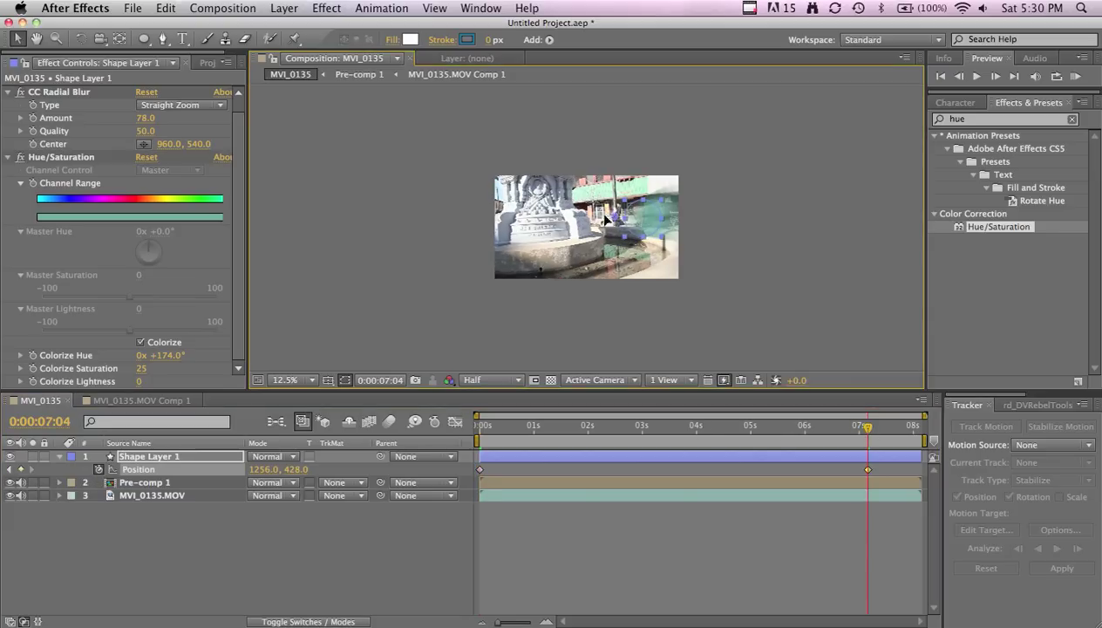
drag(641, 218, 457, 197)
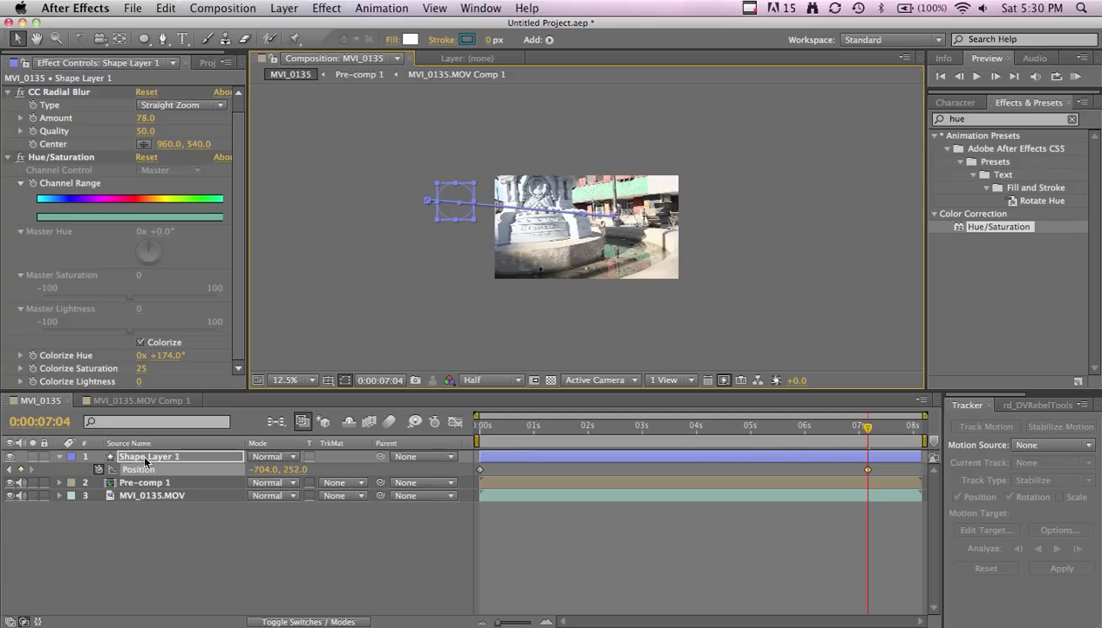
drag(147, 460, 150, 490)
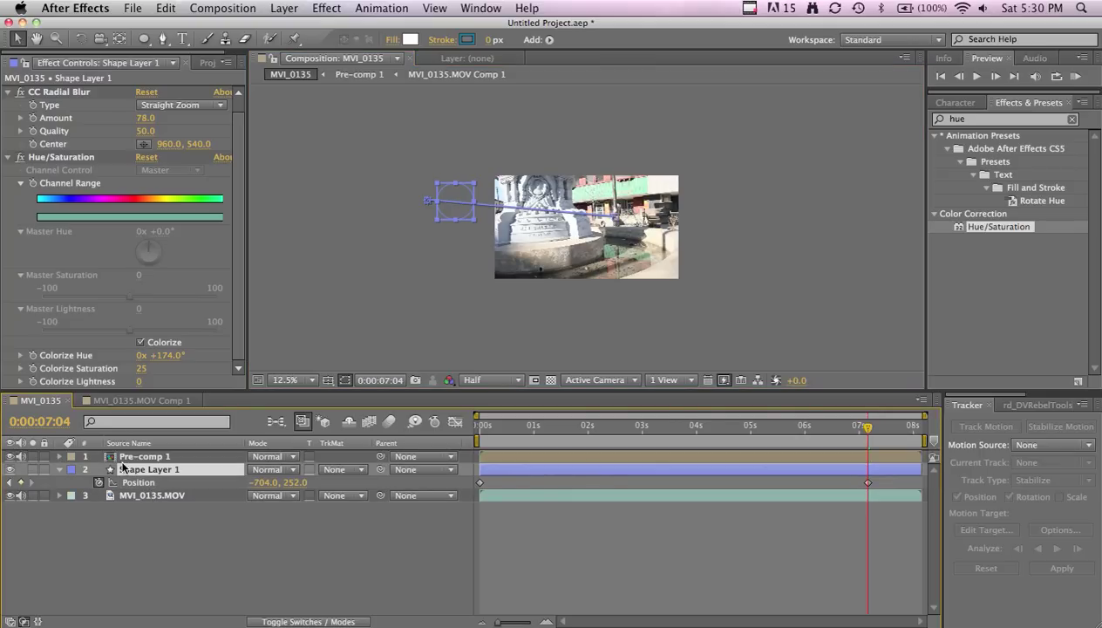
key(period)
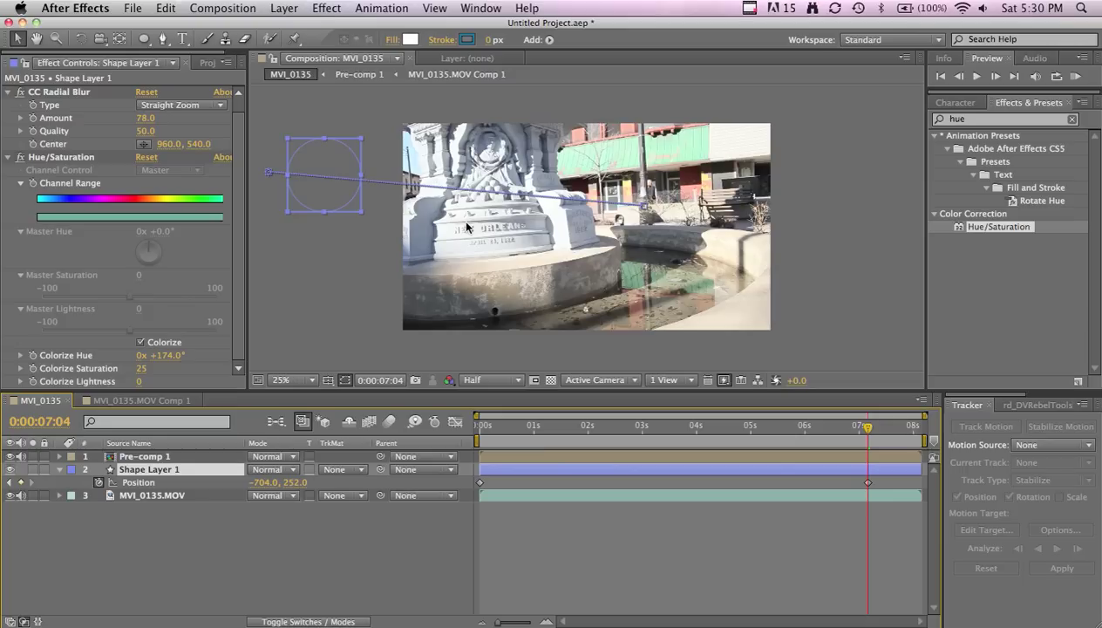
drag(497, 442, 632, 441)
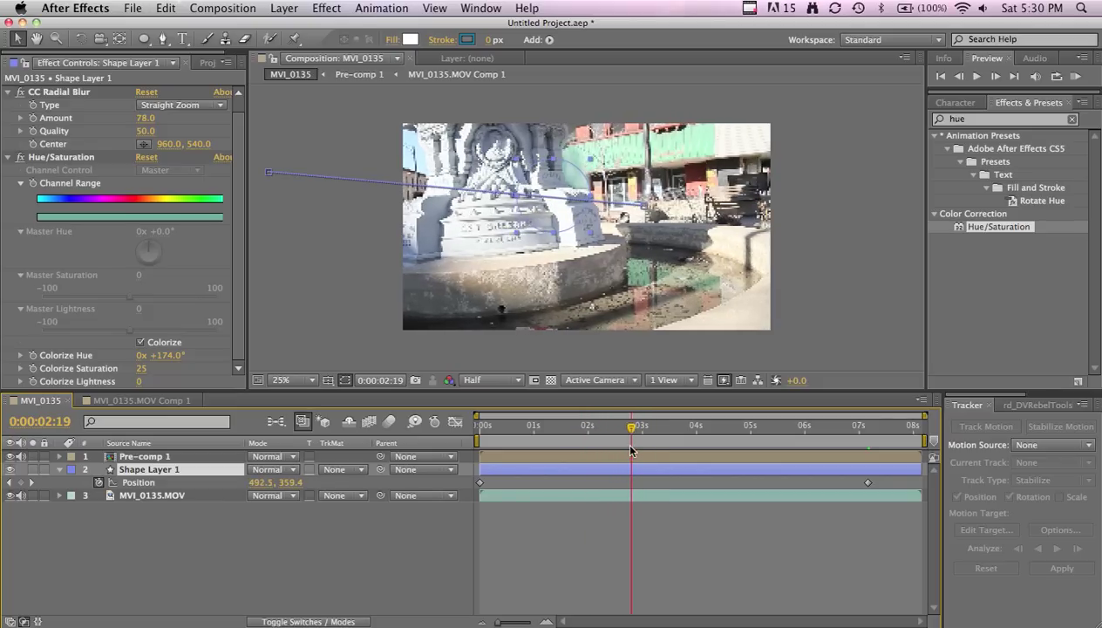
scroll(566, 229, up, 1)
key(h)
scroll(576, 221, up, 2)
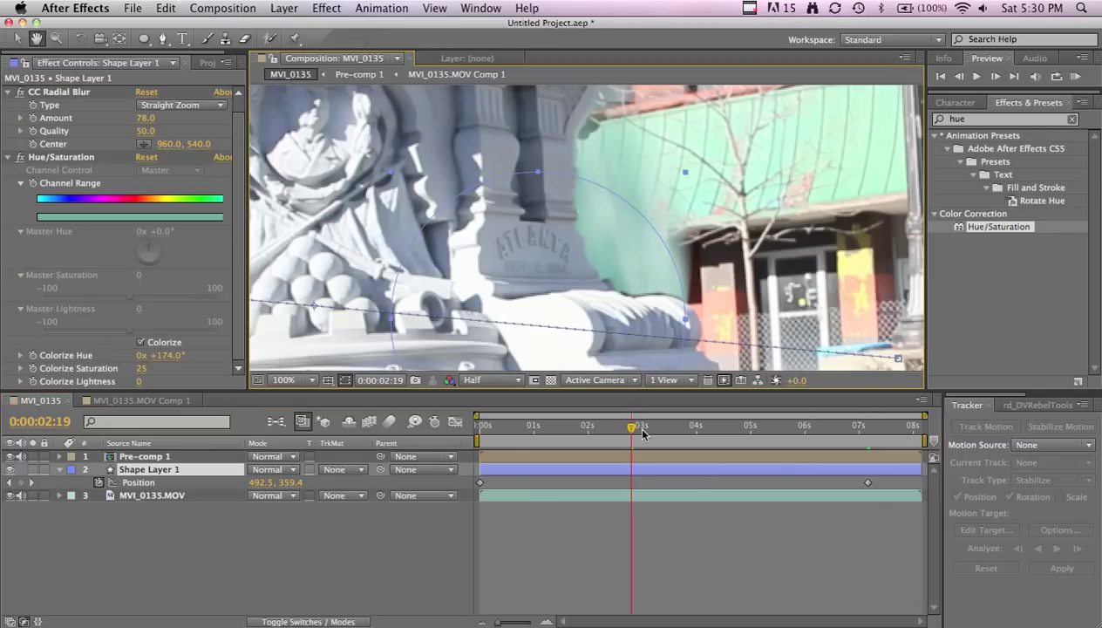
drag(636, 428, 596, 429)
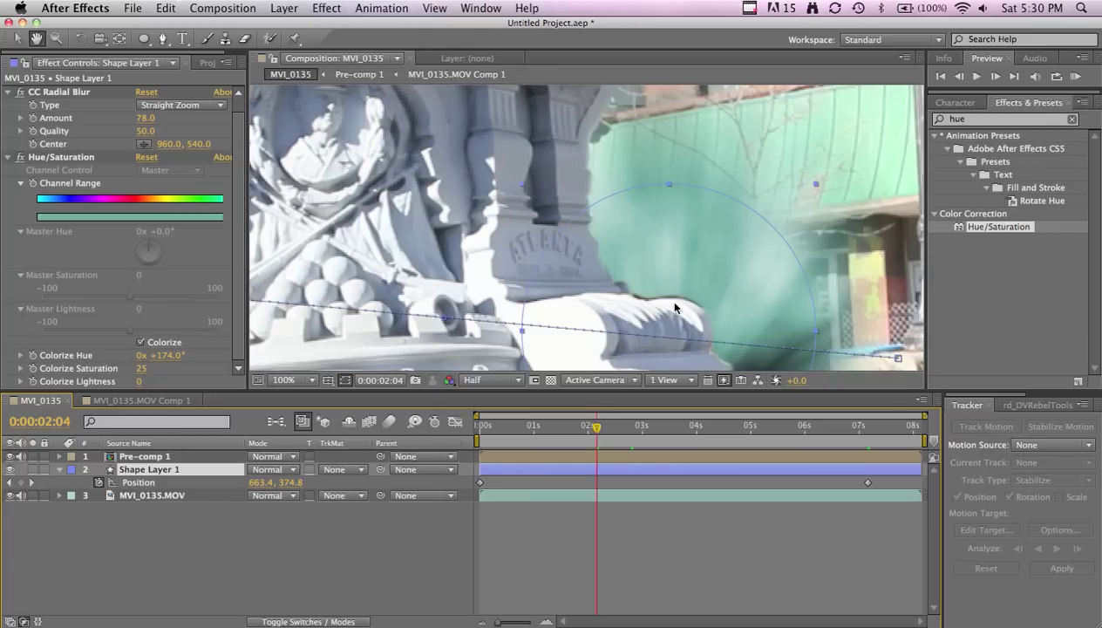
key(v)
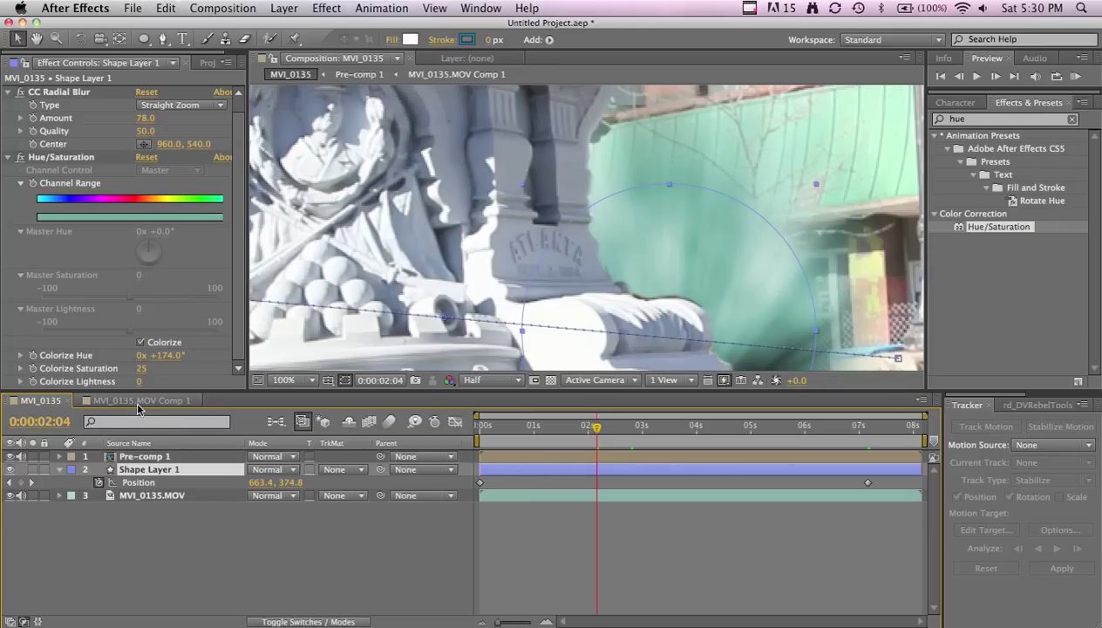
click(135, 400)
Reshape Mask 1's edge at 2:04 in the matte comp, adding a Mask Path keyframe.
key(period)
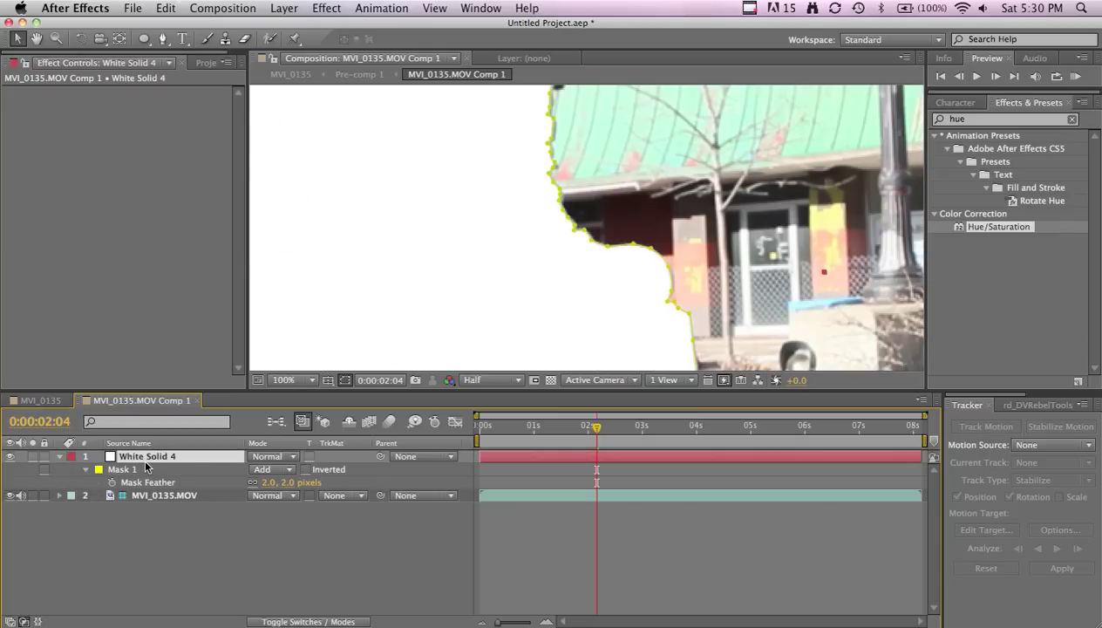
click(85, 469)
click(85, 469)
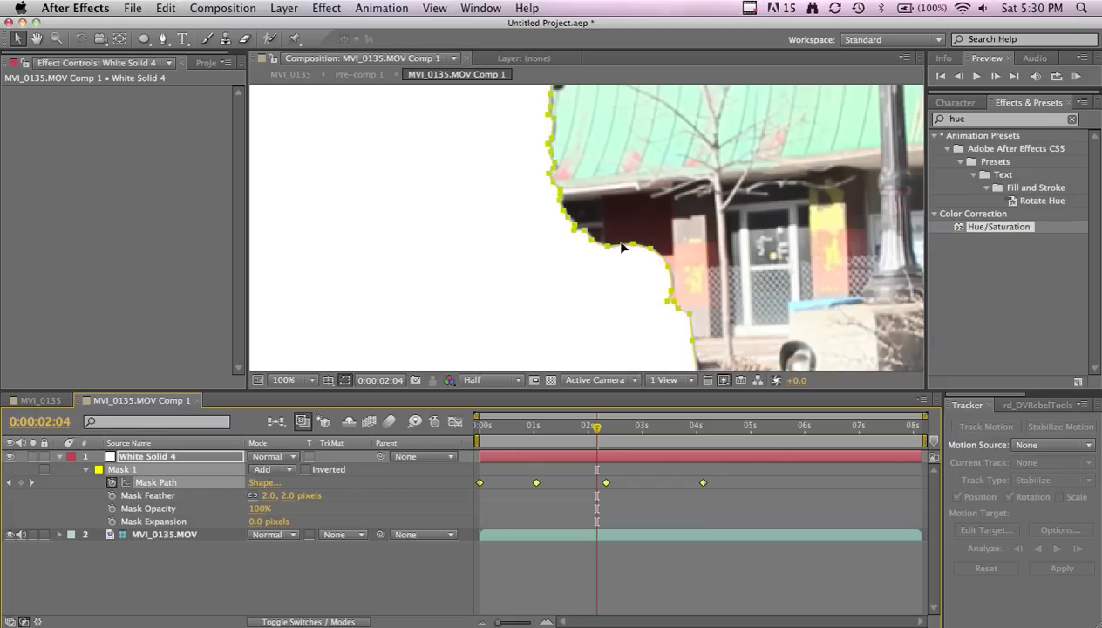
drag(609, 250, 610, 251)
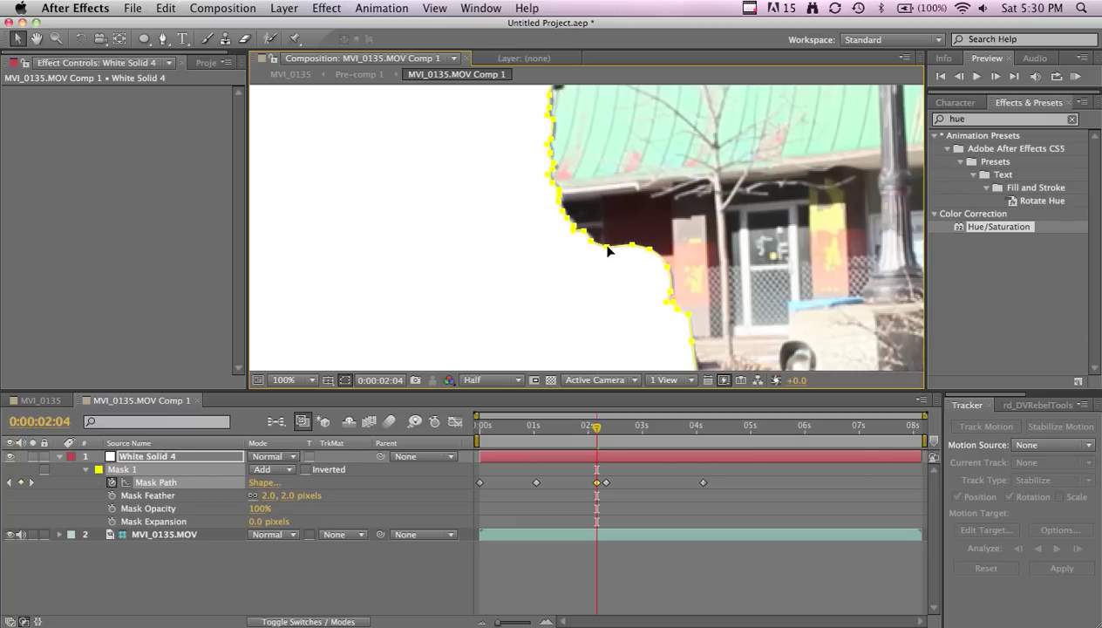
click(18, 405)
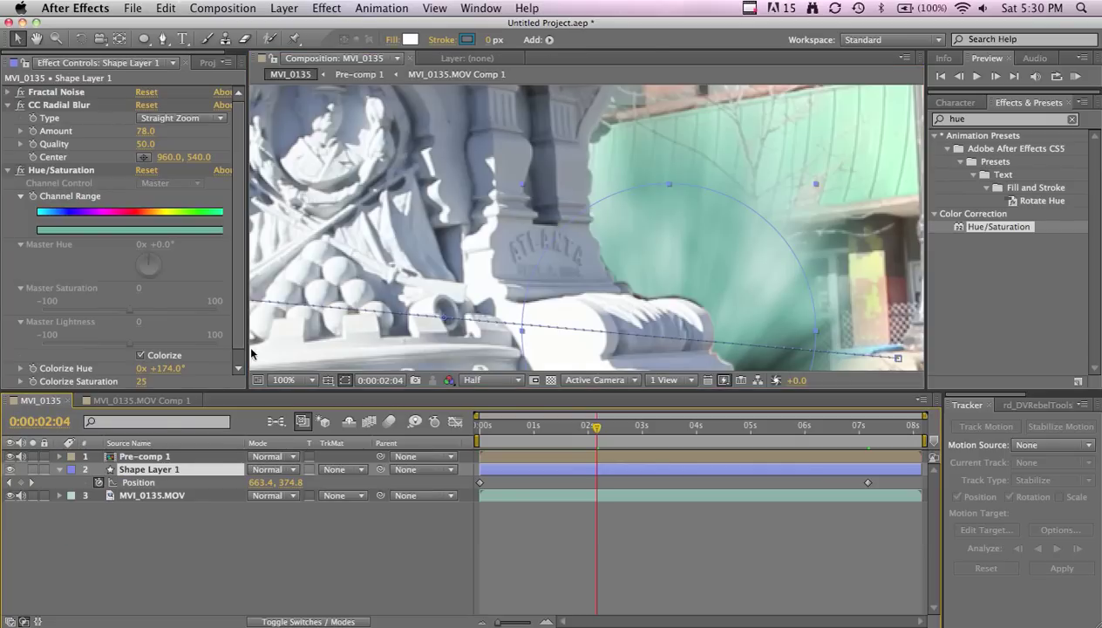
click(148, 403)
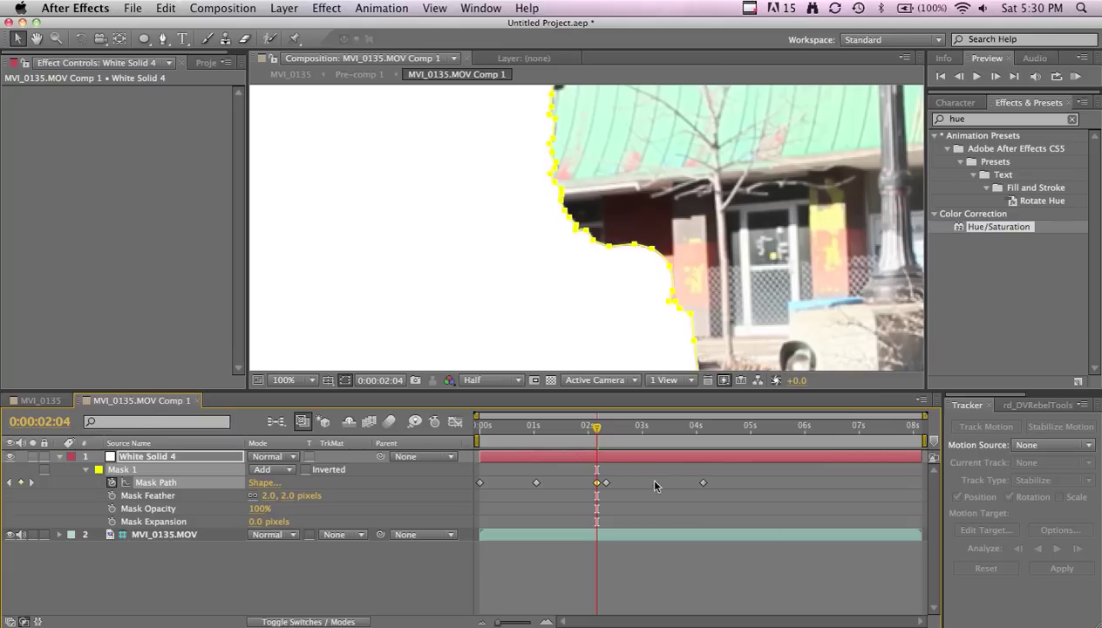
Set Mask Feather to 1.0 pixels and return to the MVI_0135 composition.
click(591, 310)
click(598, 305)
click(622, 251)
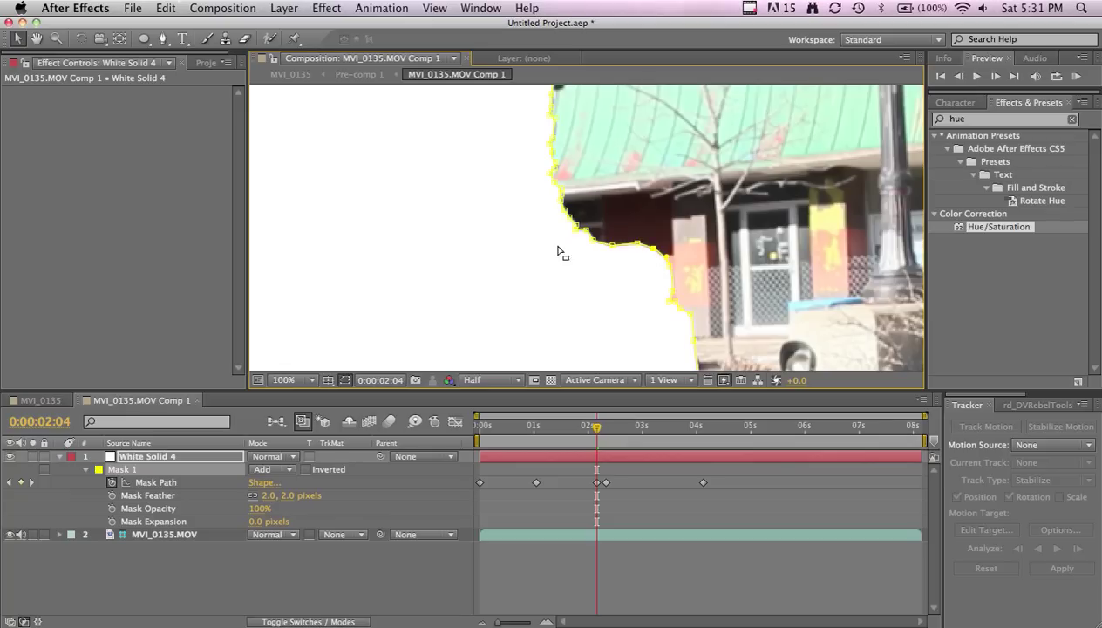
click(267, 496)
click(326, 592)
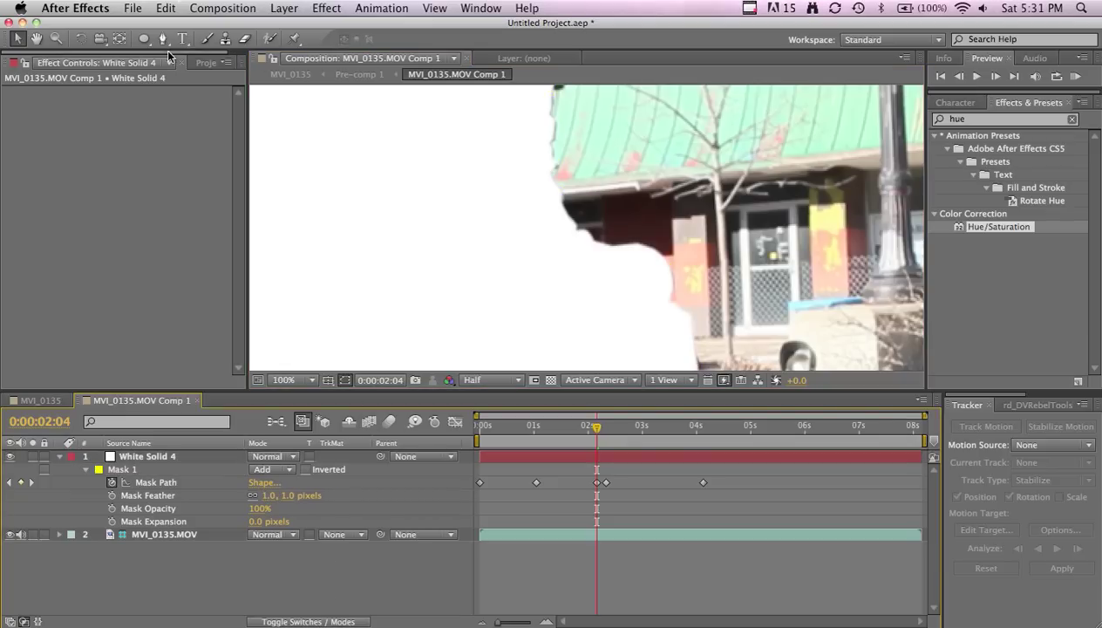
click(44, 401)
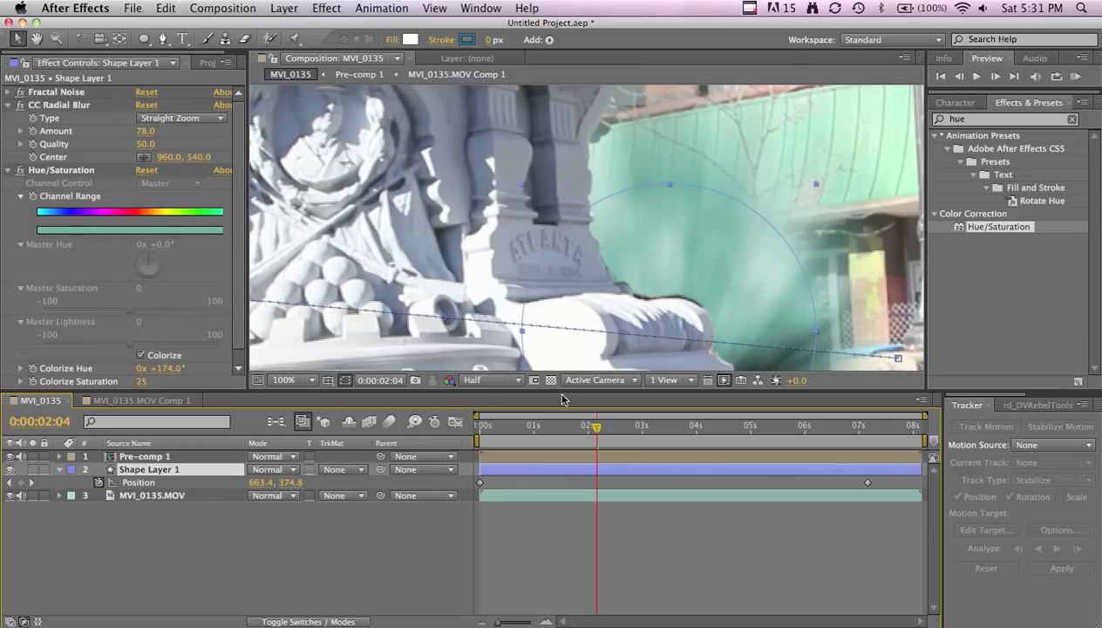
In MVI_0135.MOV Comp 1, hide White Solid 4, select it and zoom to 200% on the statue edge.
click(131, 403)
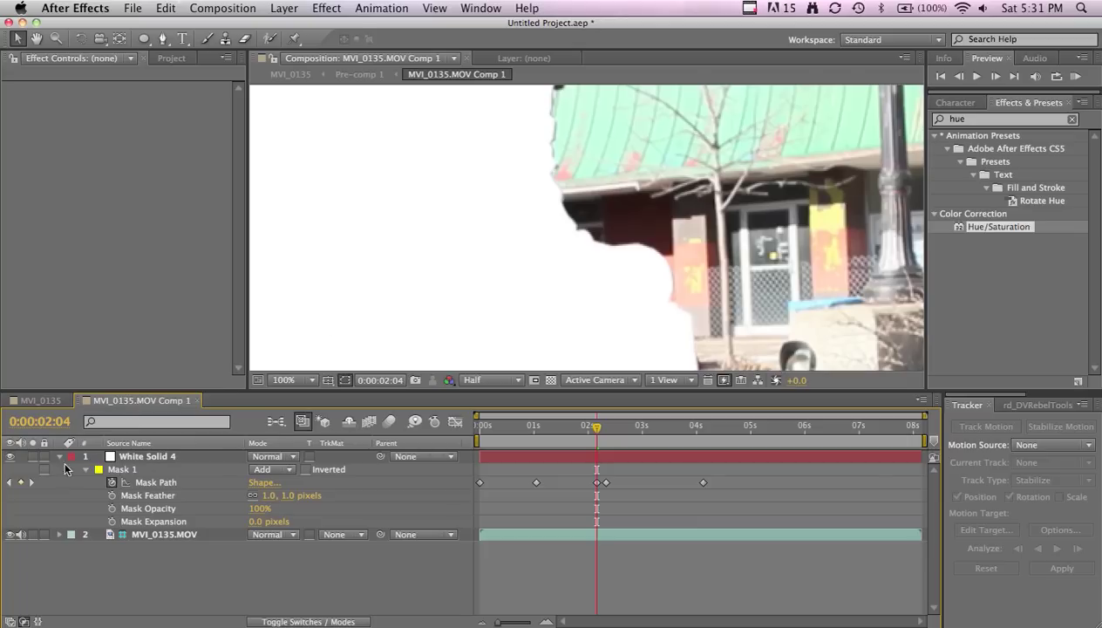
click(10, 457)
click(11, 457)
click(11, 457)
click(149, 461)
key(period)
Move Mask 1 vertices onto the statue's outline, working up to the top point near the roof.
click(689, 264)
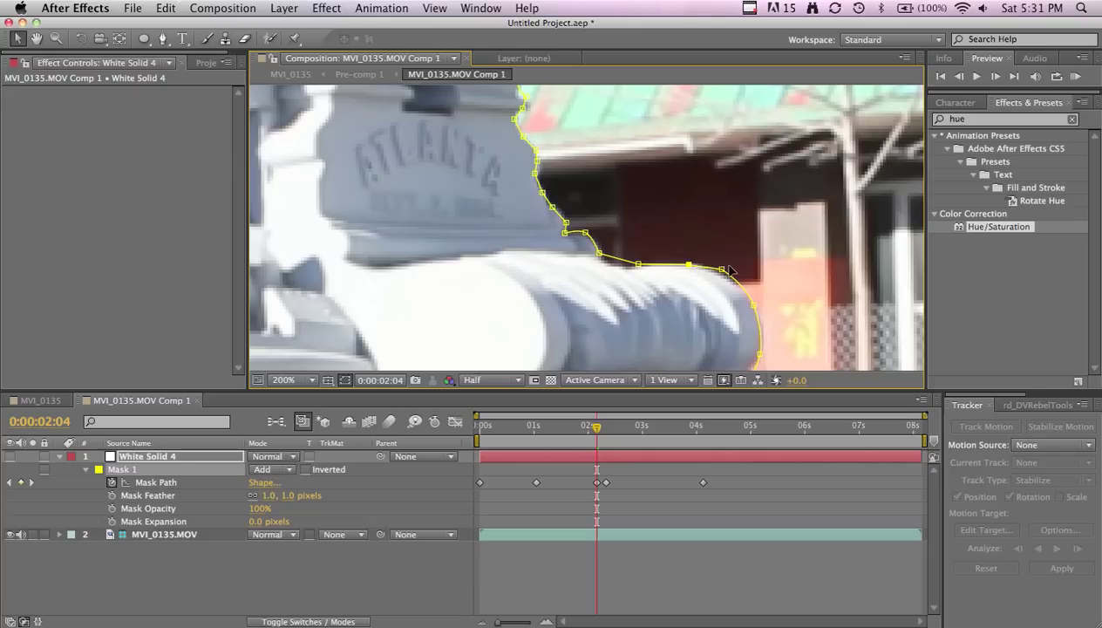
click(722, 271)
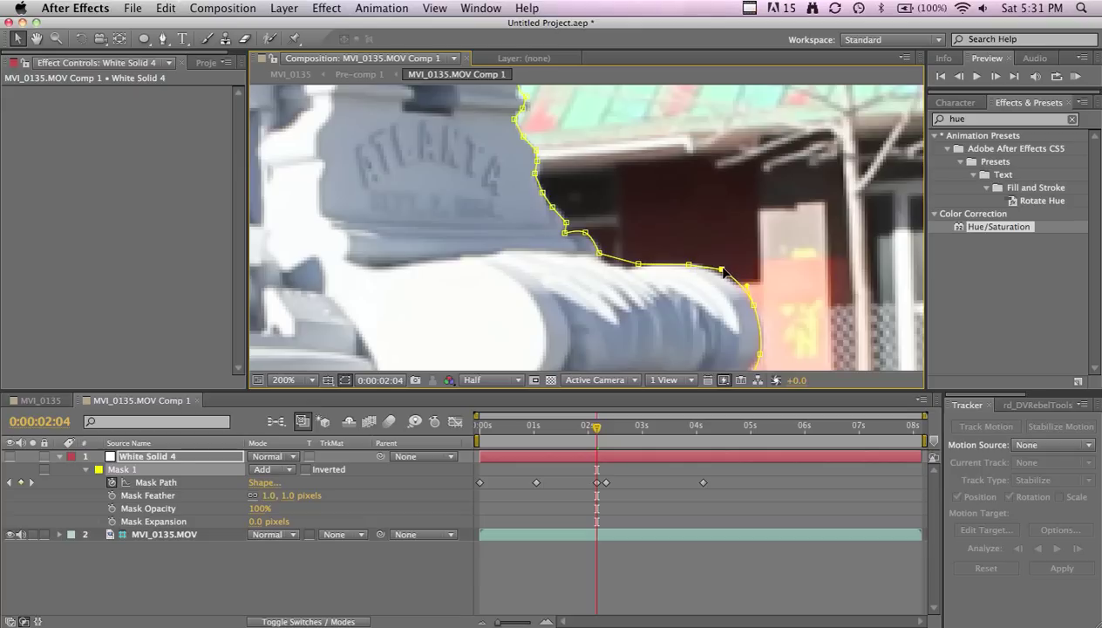
drag(602, 256, 615, 265)
click(638, 265)
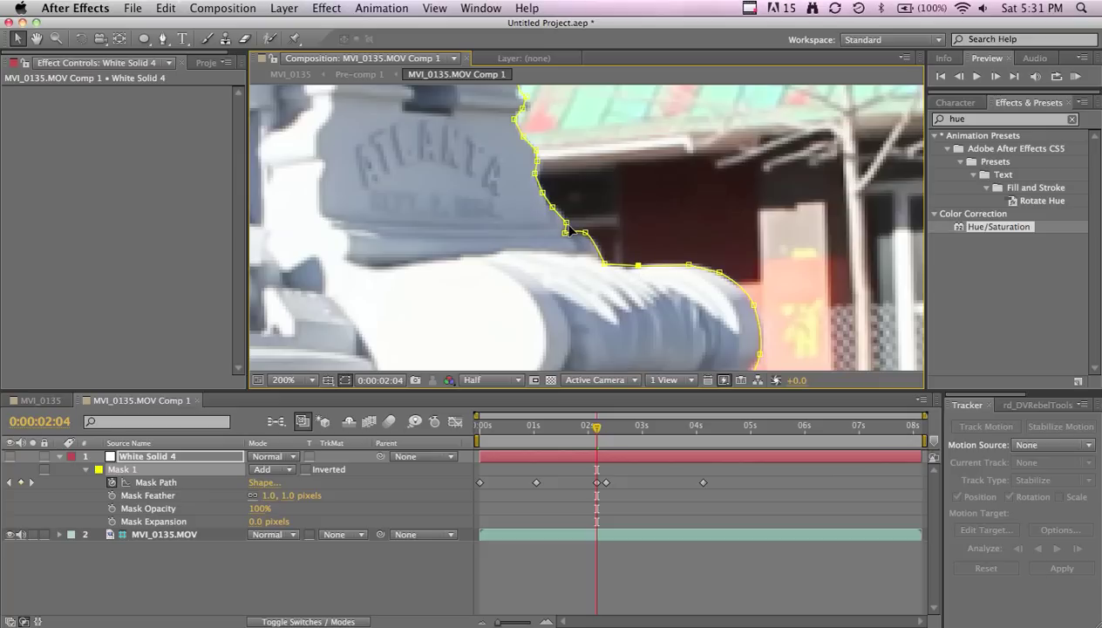
click(521, 111)
click(38, 401)
scroll(515, 280, down, 2)
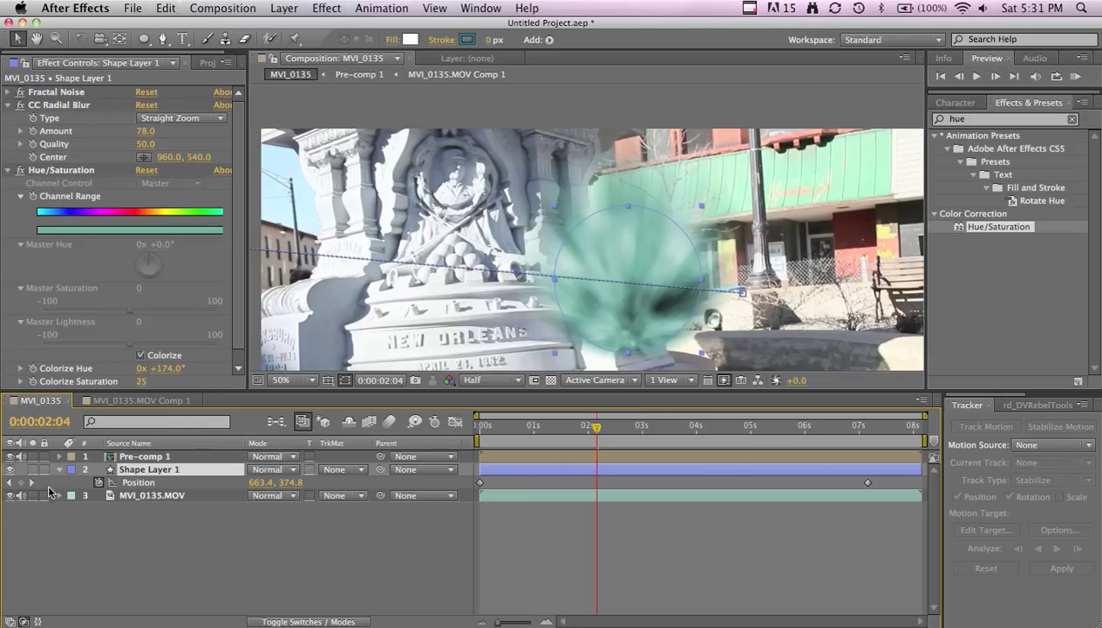
Turn White Solid 4's visibility back on in MVI_0135.MOV Comp 1.
click(183, 435)
scroll(515, 225, down, 1)
click(139, 401)
click(16, 464)
click(10, 457)
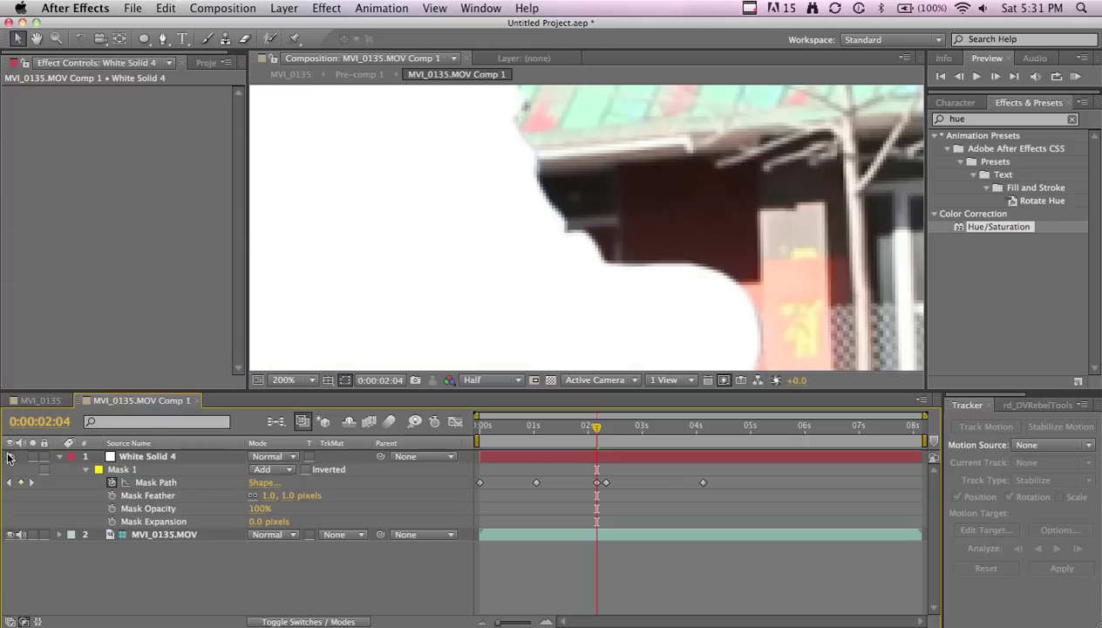
In the MVI_0135 composition, scrub from 0 to watch the blob pass behind the statue.
click(39, 401)
scroll(614, 249, up, 2)
scroll(660, 284, down, 1)
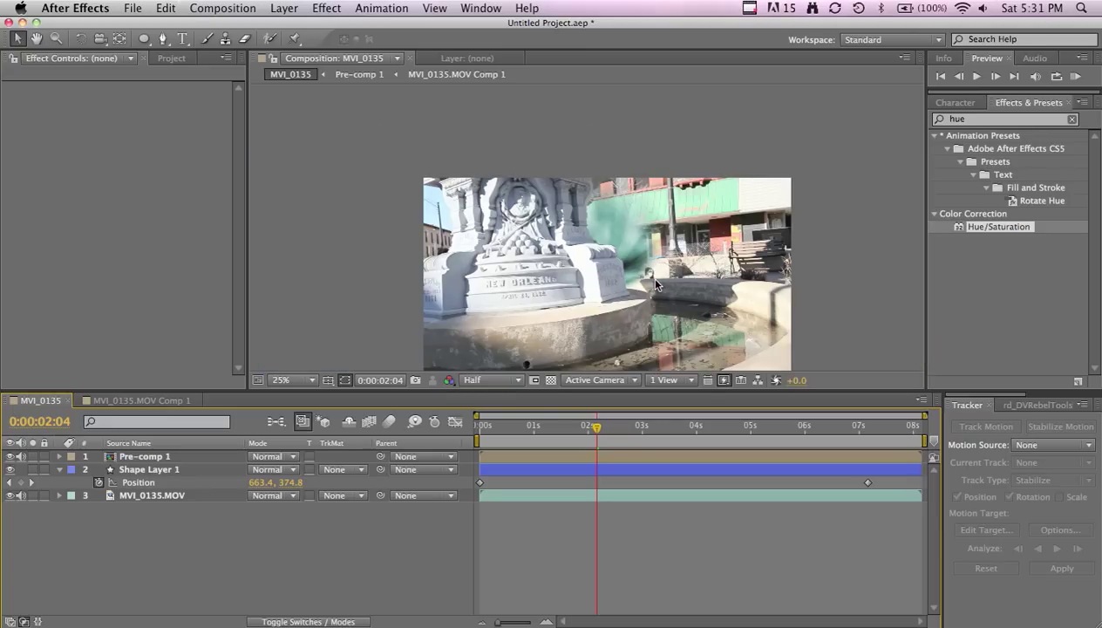
scroll(656, 280, down, 1)
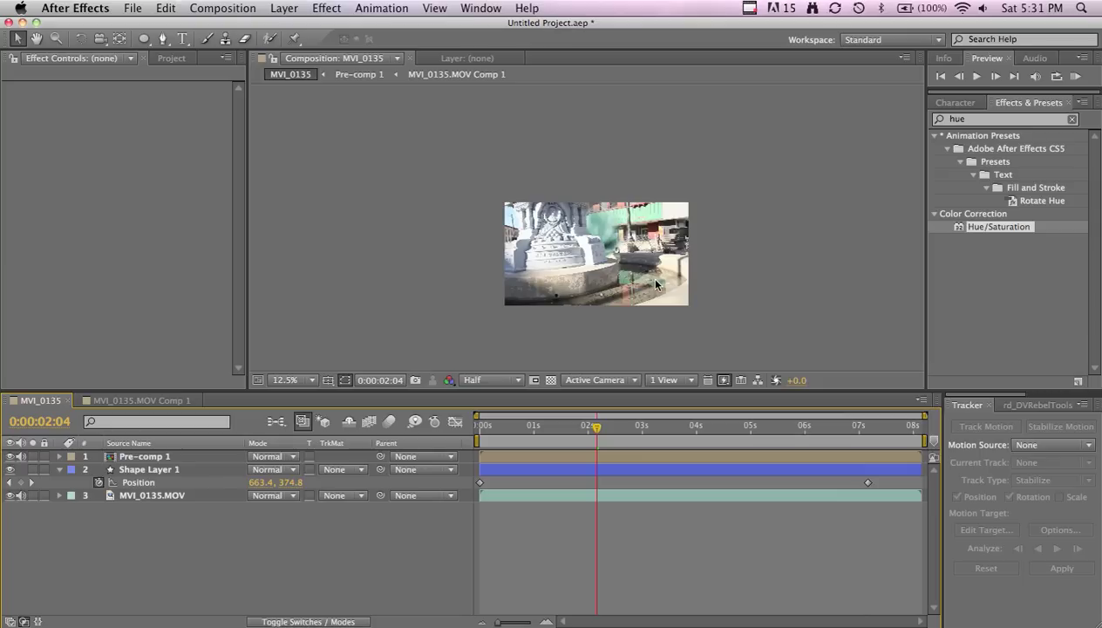
scroll(656, 280, up, 1)
drag(596, 426, 393, 458)
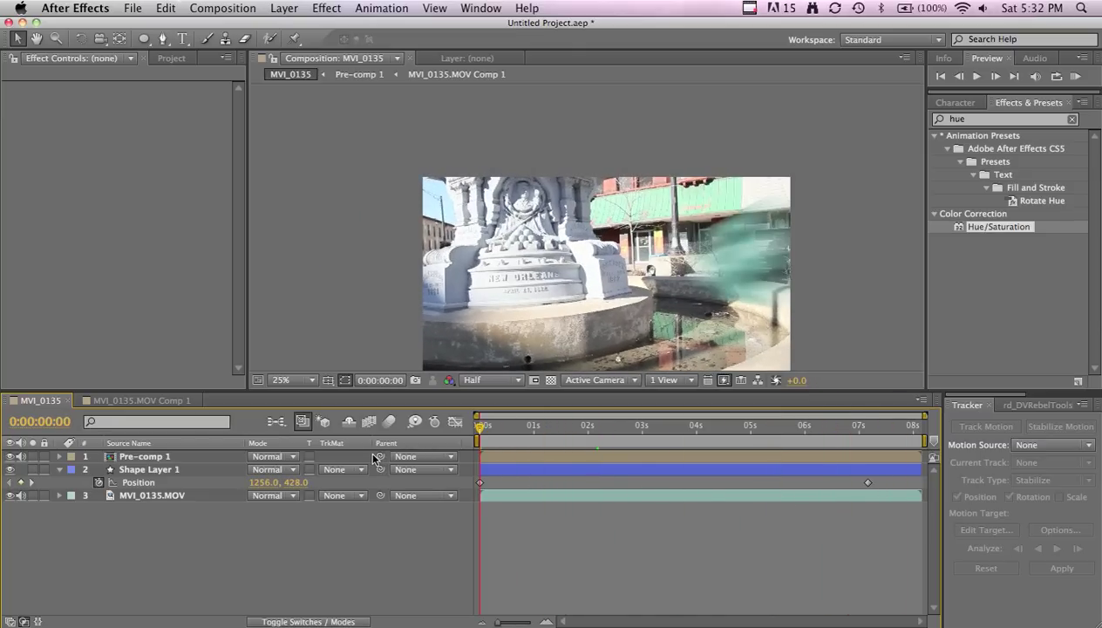